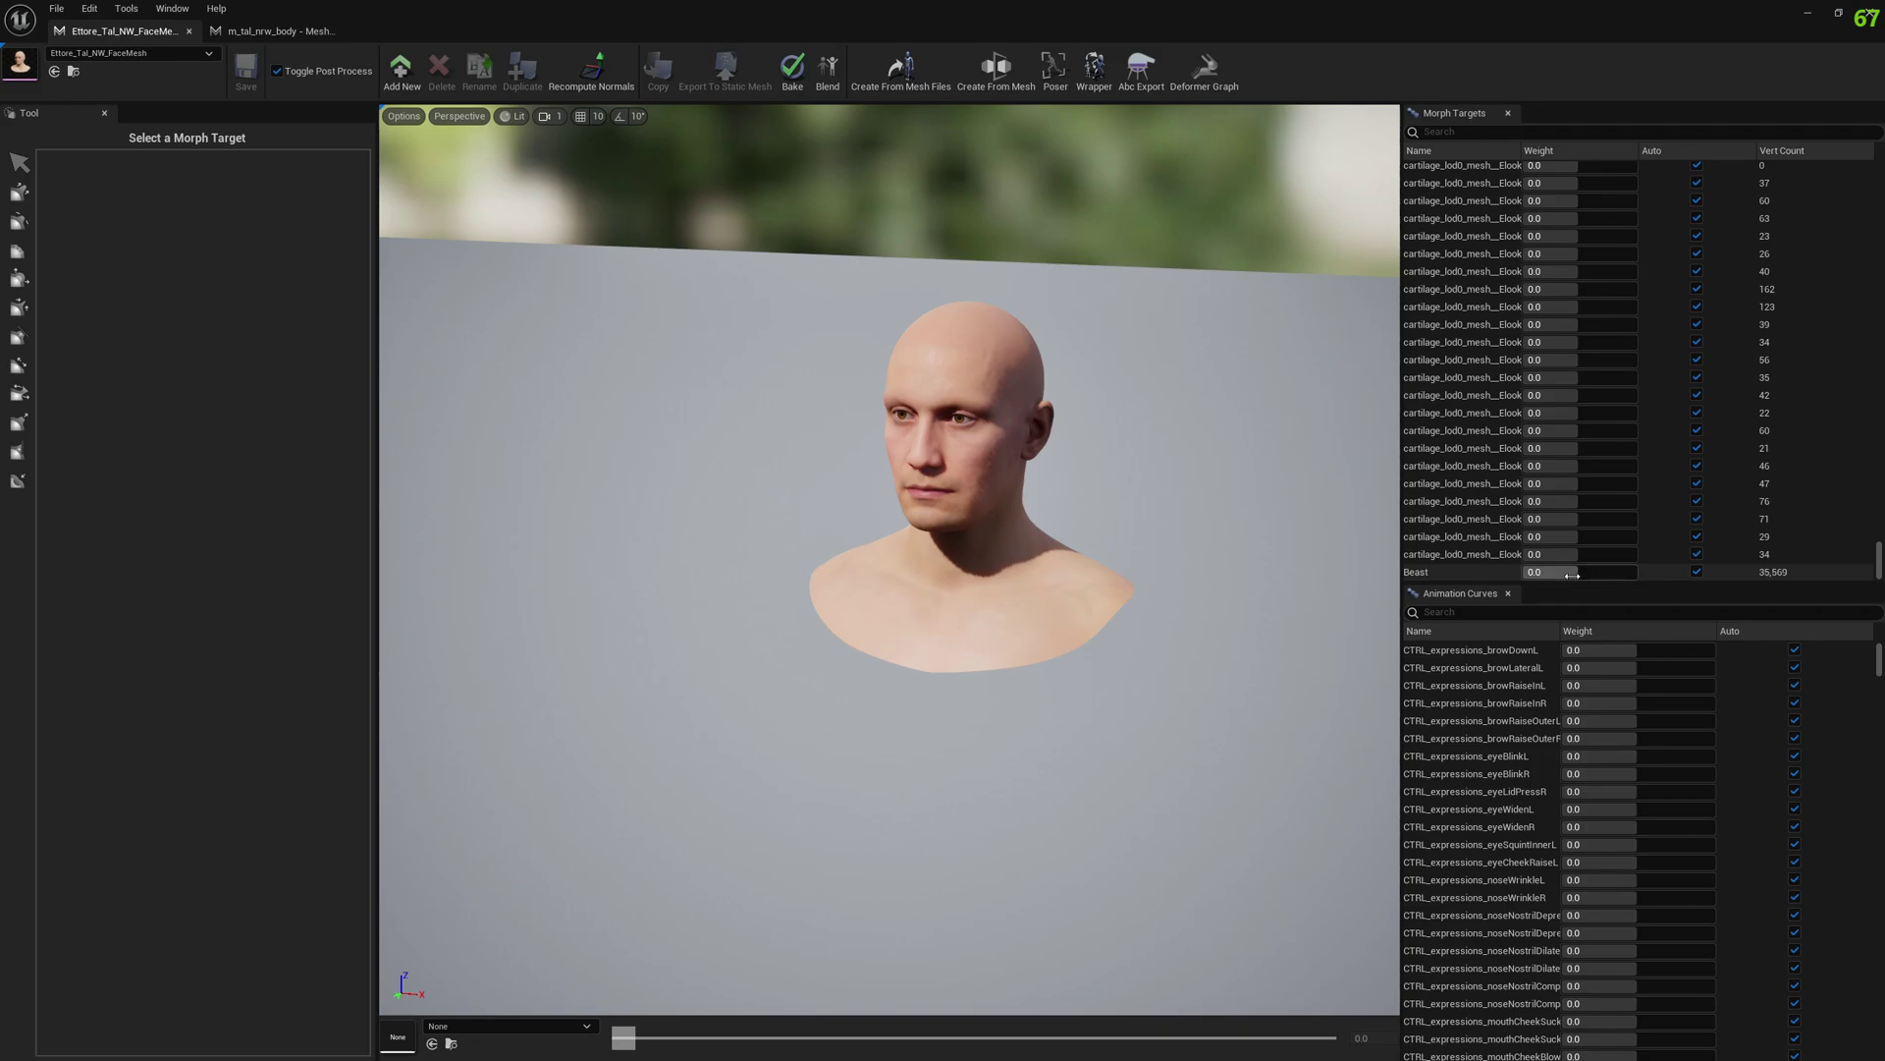
Preview the Beast morph on the face mesh, then reset its weight to 0.0.
{"action": "left_click_drag", "start_coordinate": [1572, 575], "coordinate": [1660, 576]}
{"action": "left_click", "coordinate": [1697, 572]}
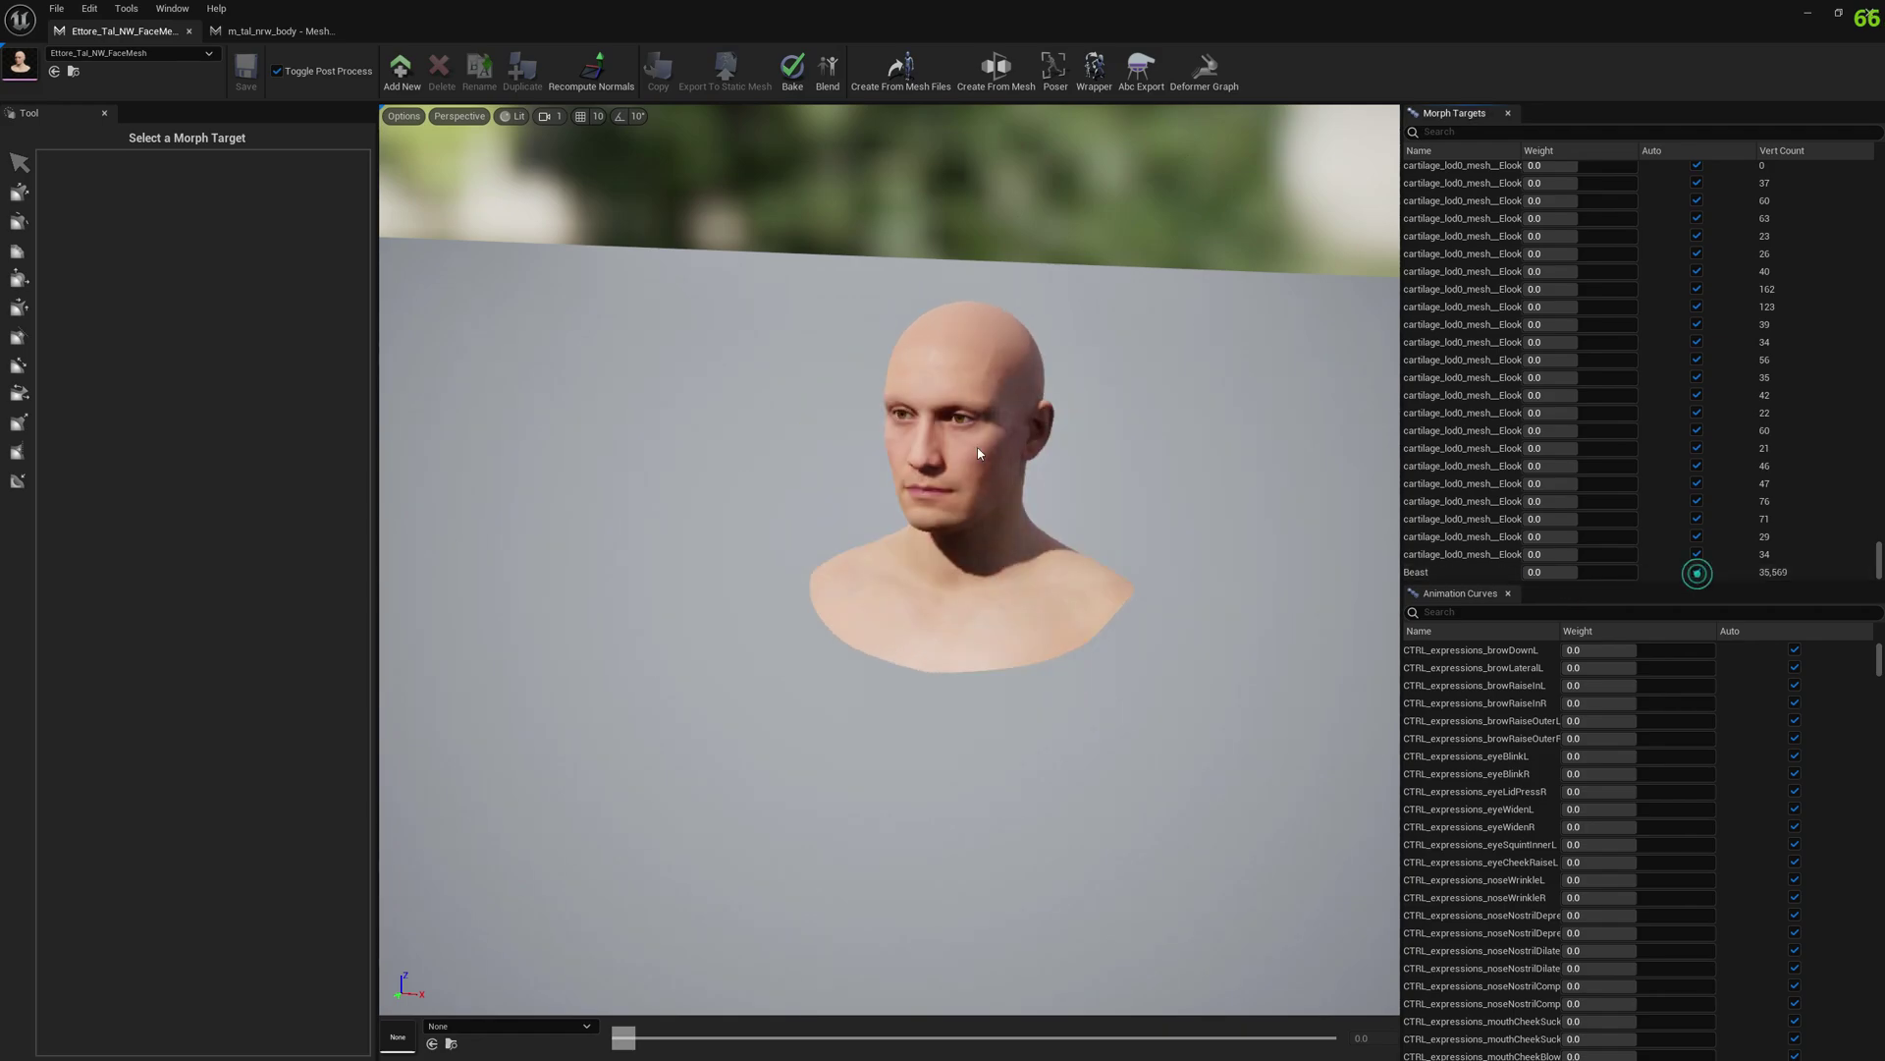
On the body mesh, preview the Beast morph at 1.0 weight, then reset it to 0.0 with Auto.
{"action": "left_click", "coordinate": [295, 26]}
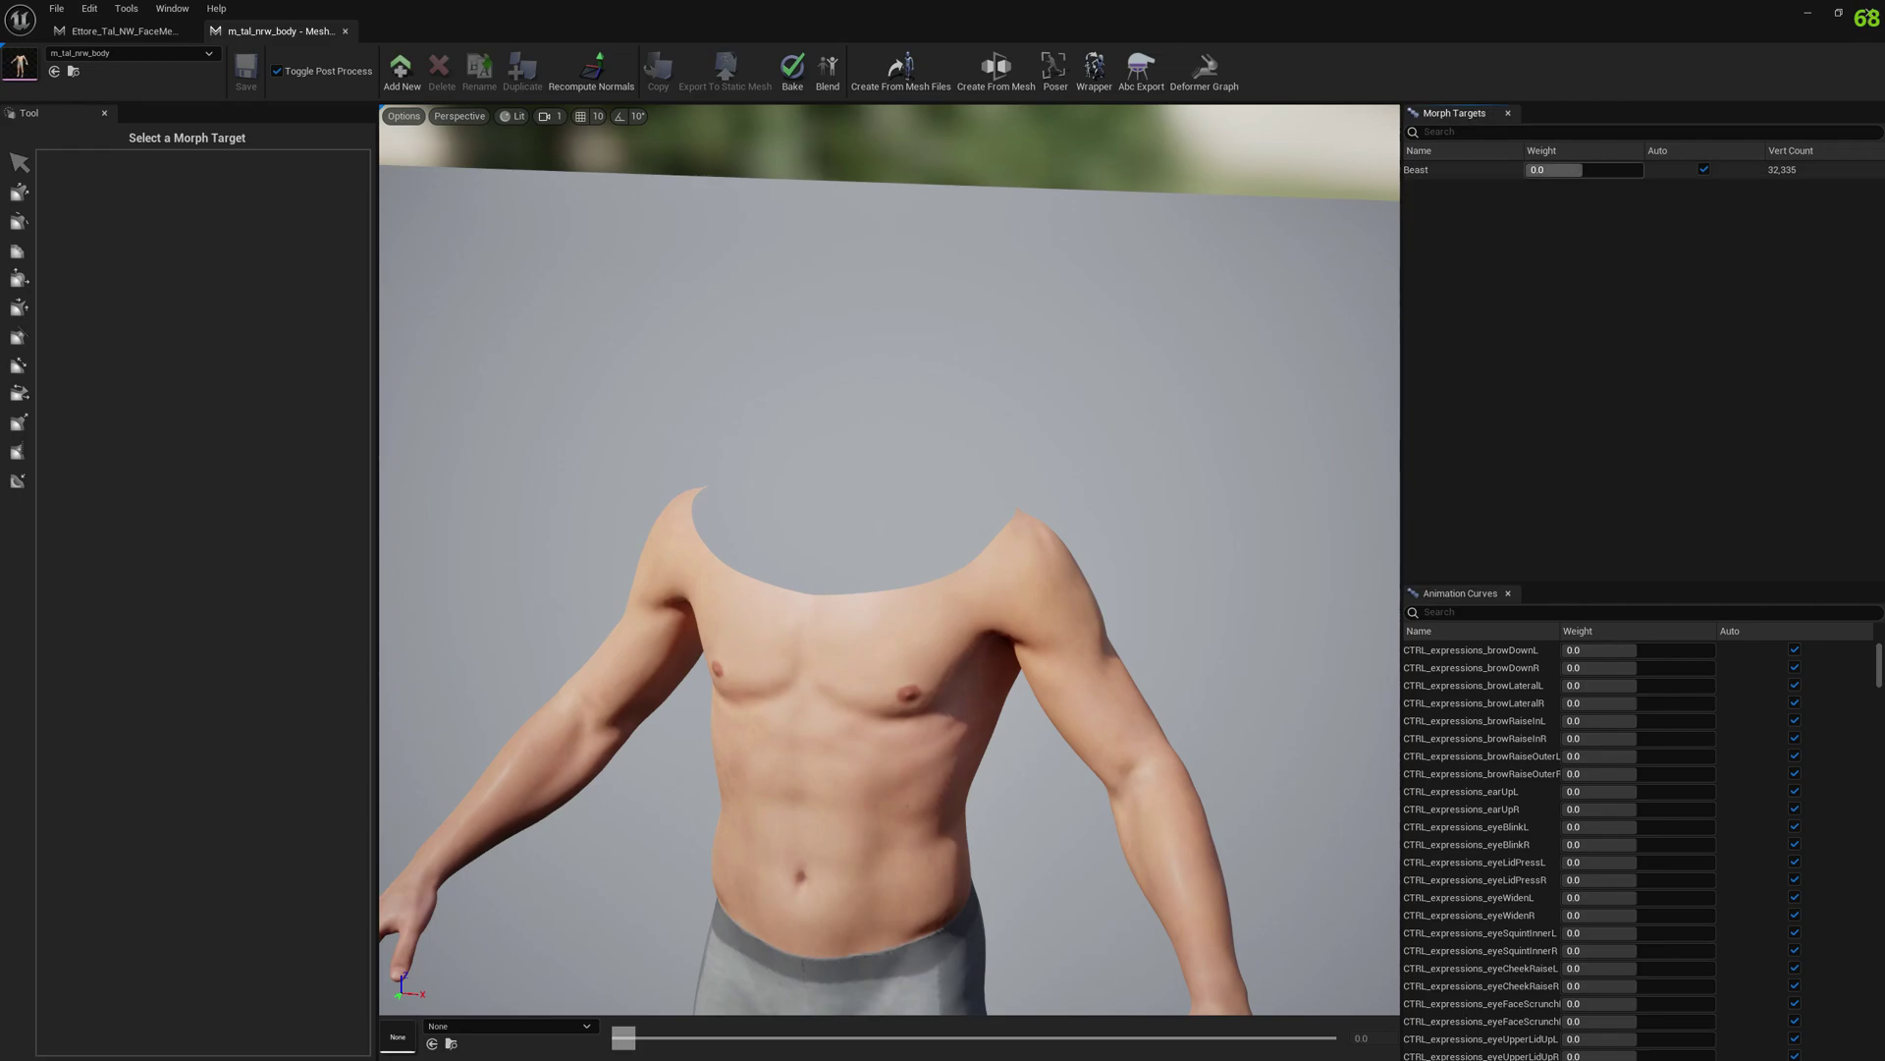
{"action": "left_click_drag", "start_coordinate": [1548, 171], "coordinate": [1642, 171]}
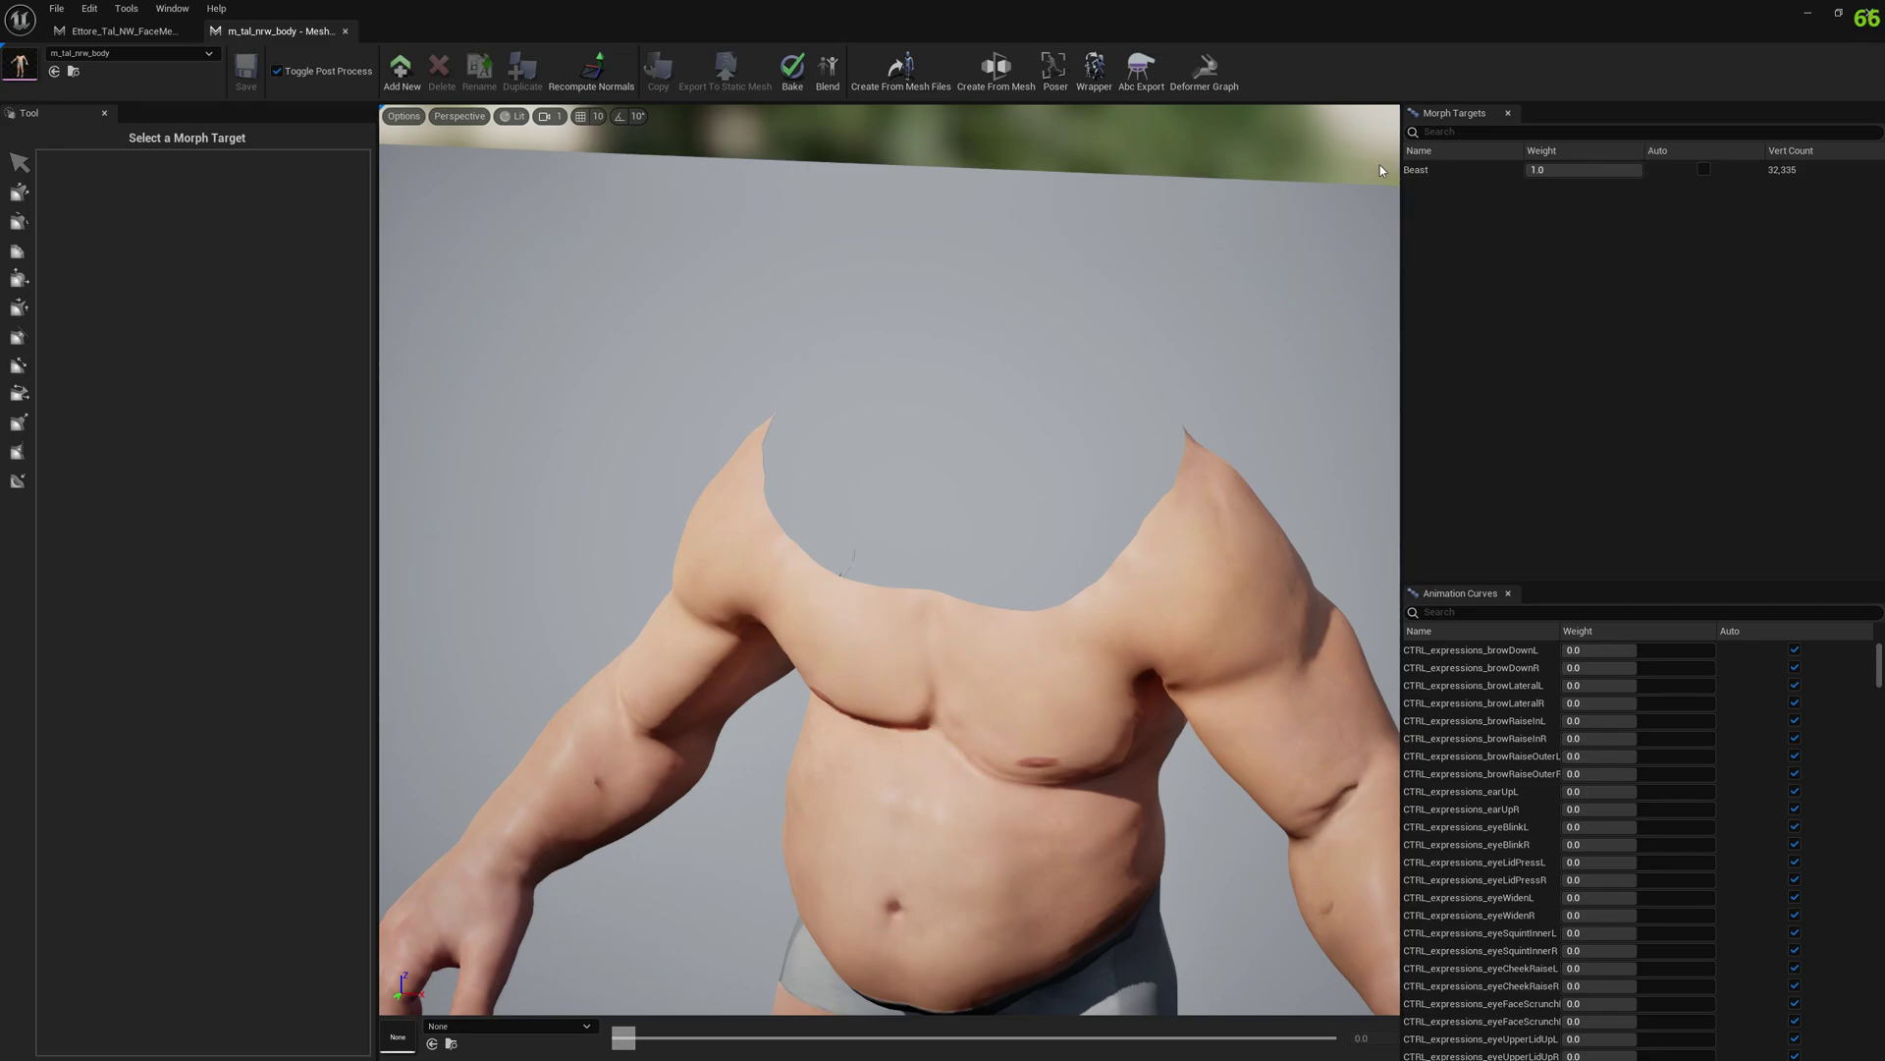
{"action": "left_click", "coordinate": [1702, 168]}
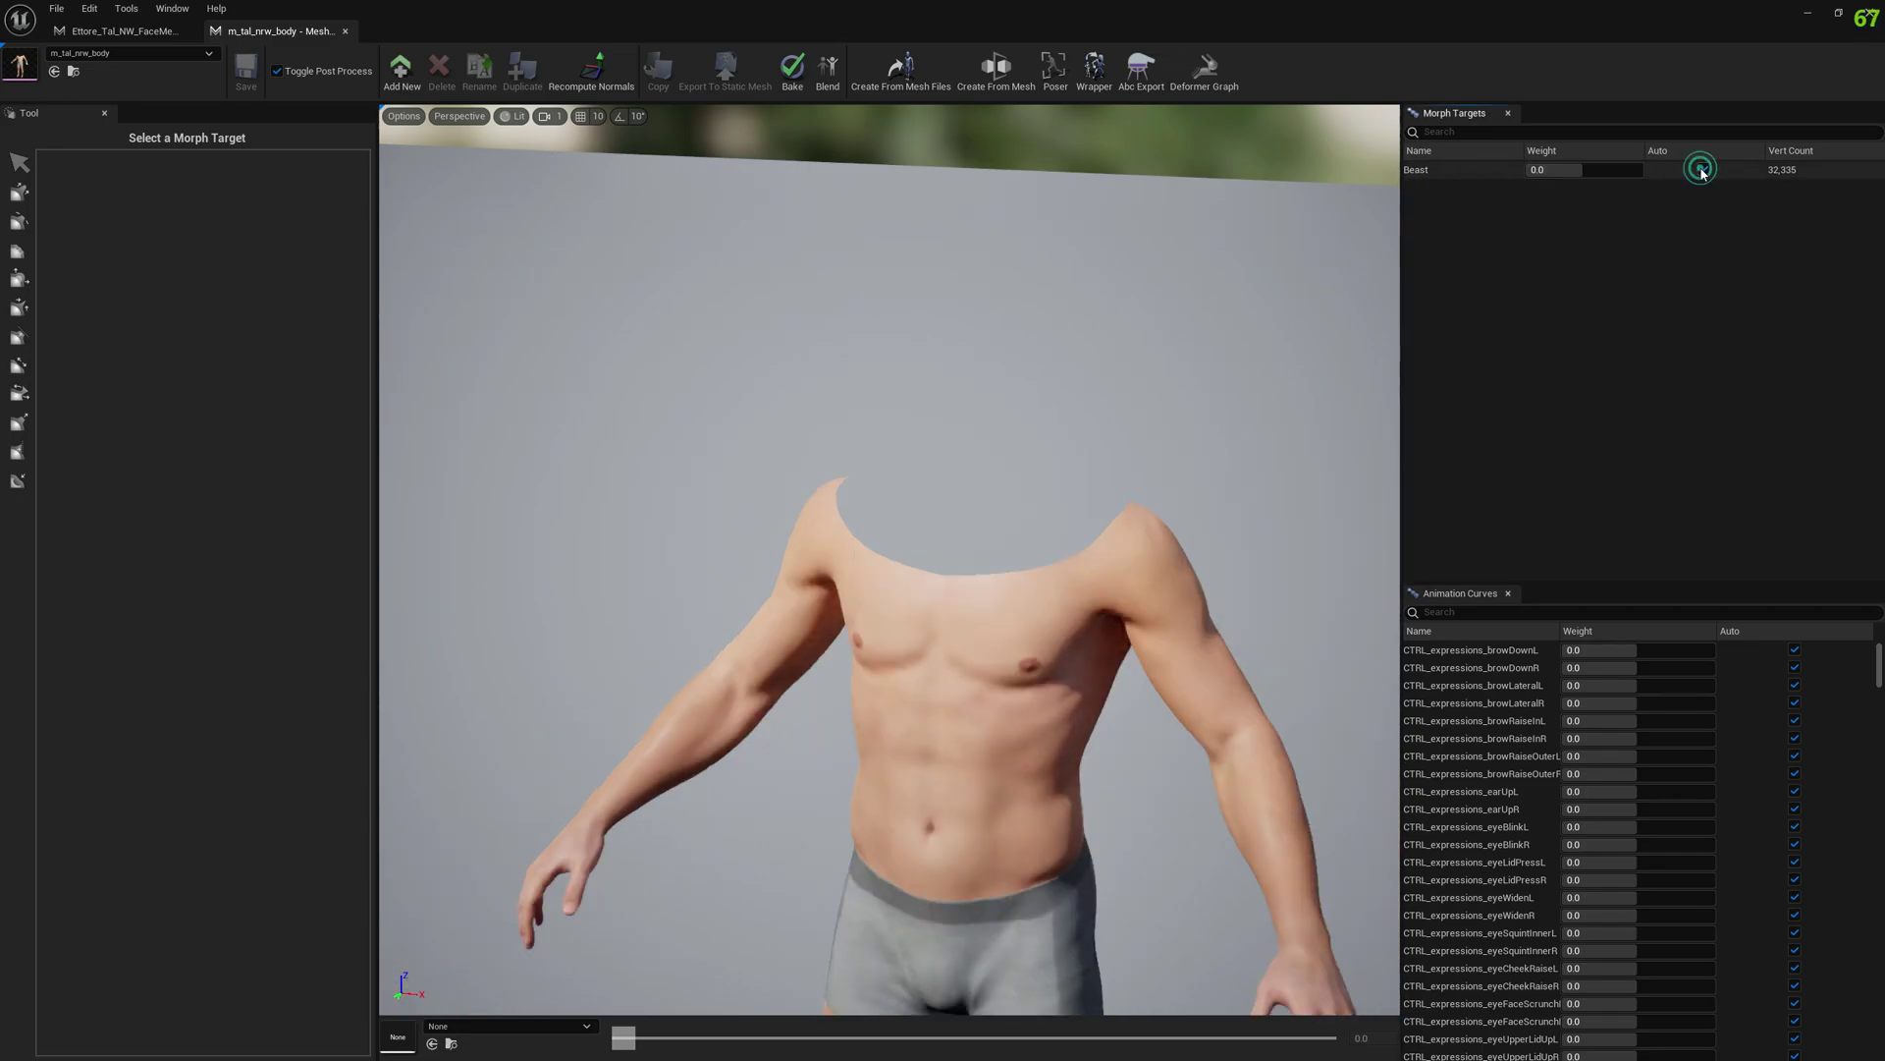
{"action": "left_click", "coordinate": [147, 32]}
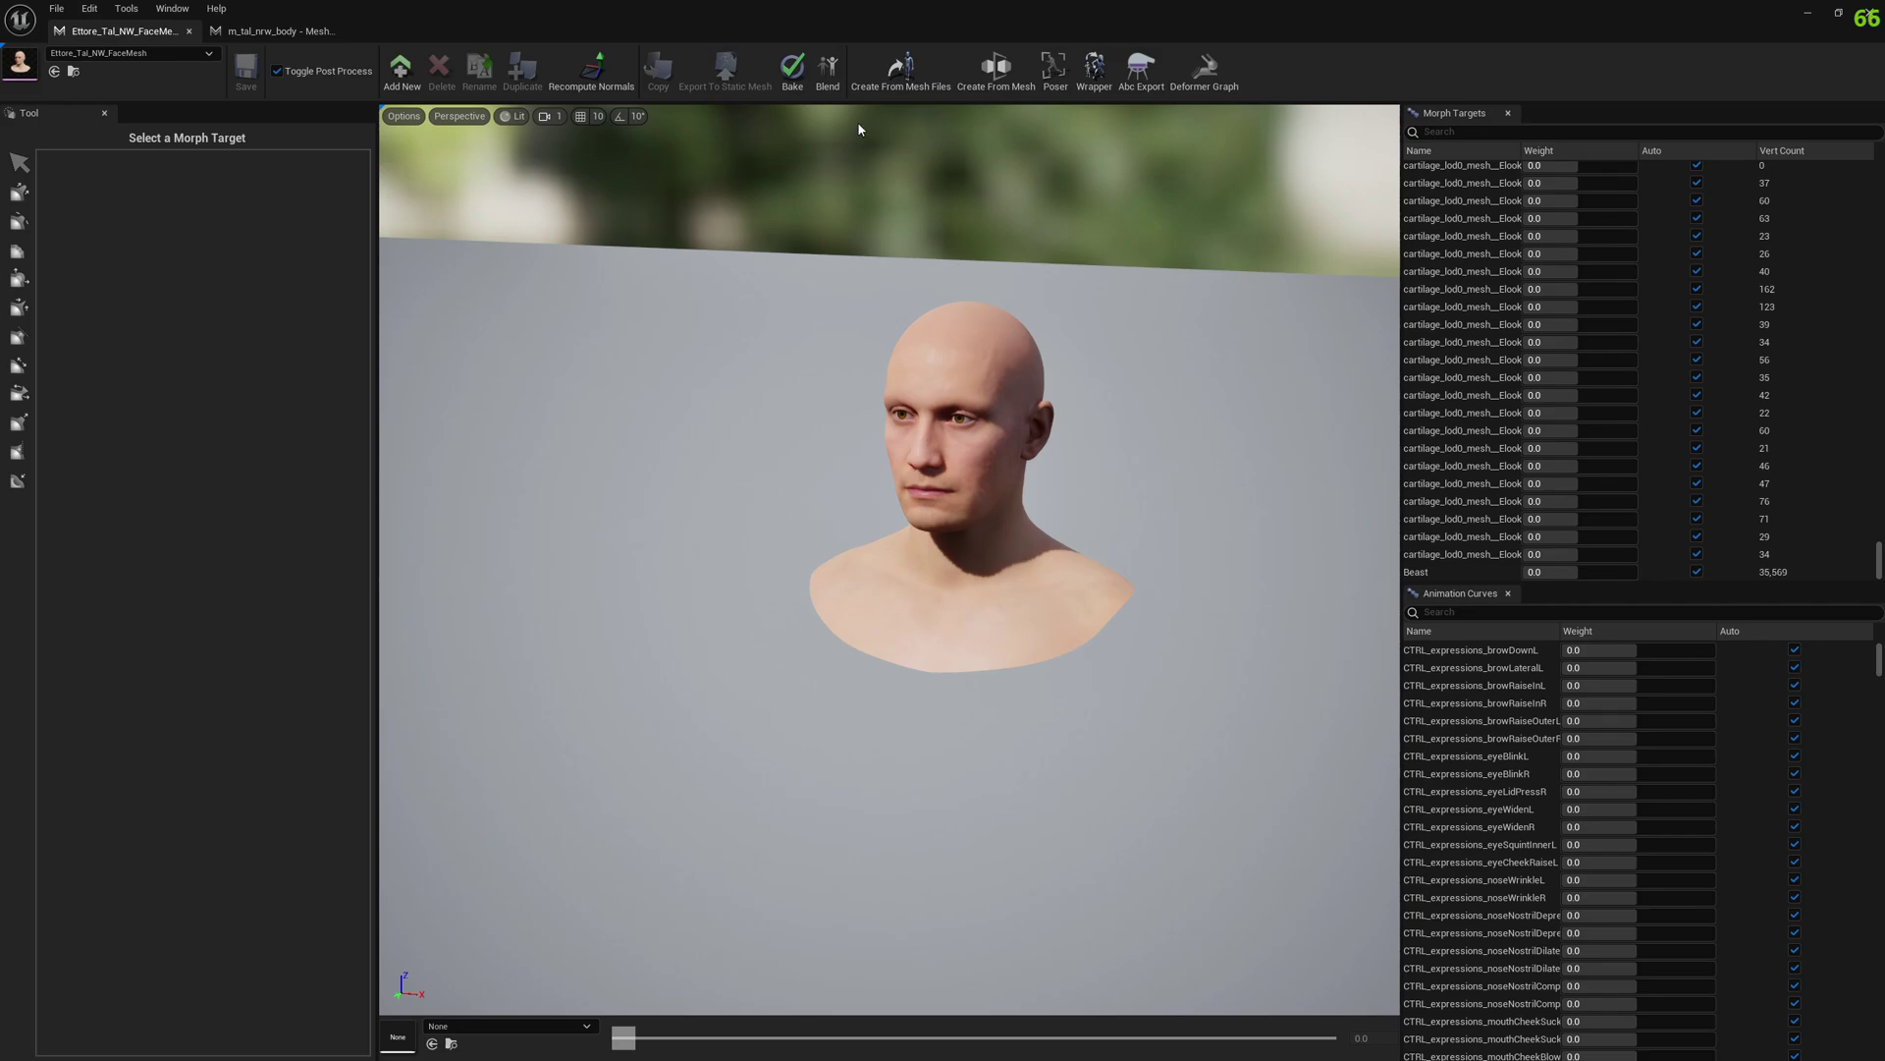
{"action": "left_click", "coordinate": [274, 30]}
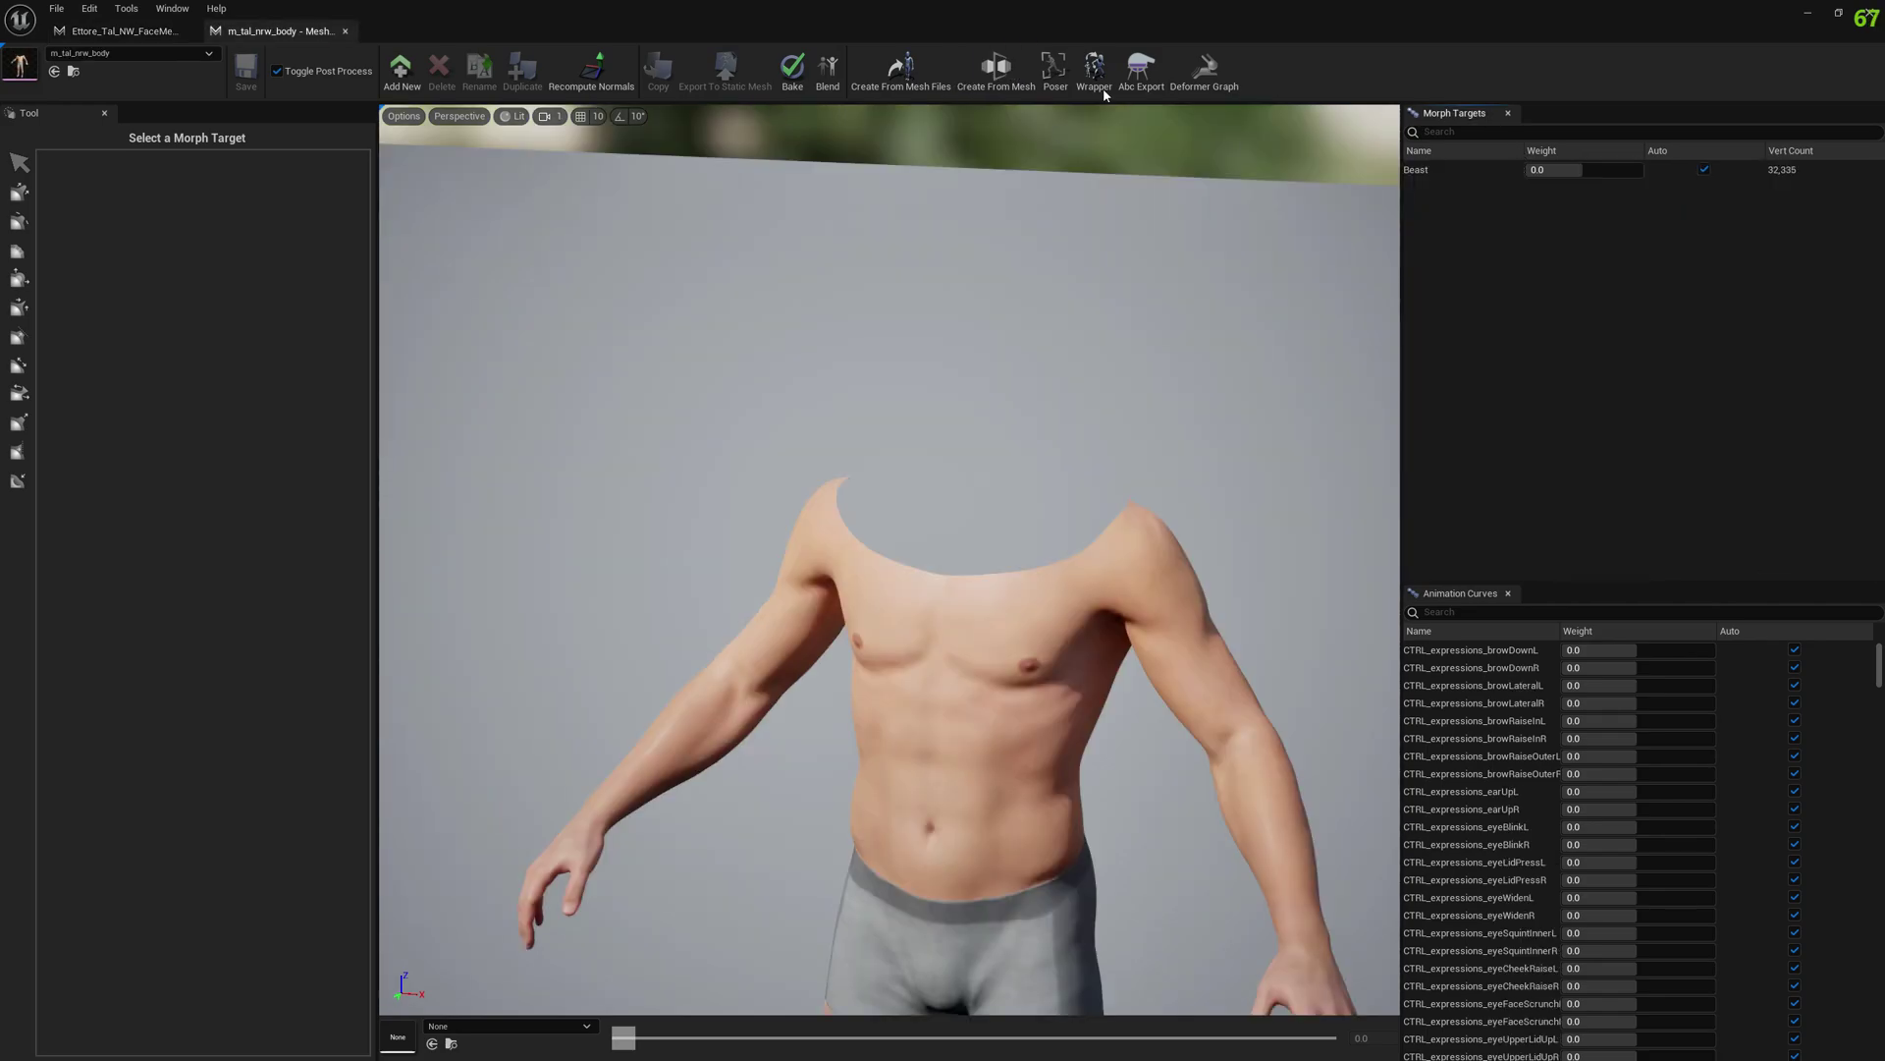
In the body's Poser, set Ettore_Tal_NW_FaceMesh as the reference mesh and select the Beast morph.
{"action": "left_click", "coordinate": [1053, 71]}
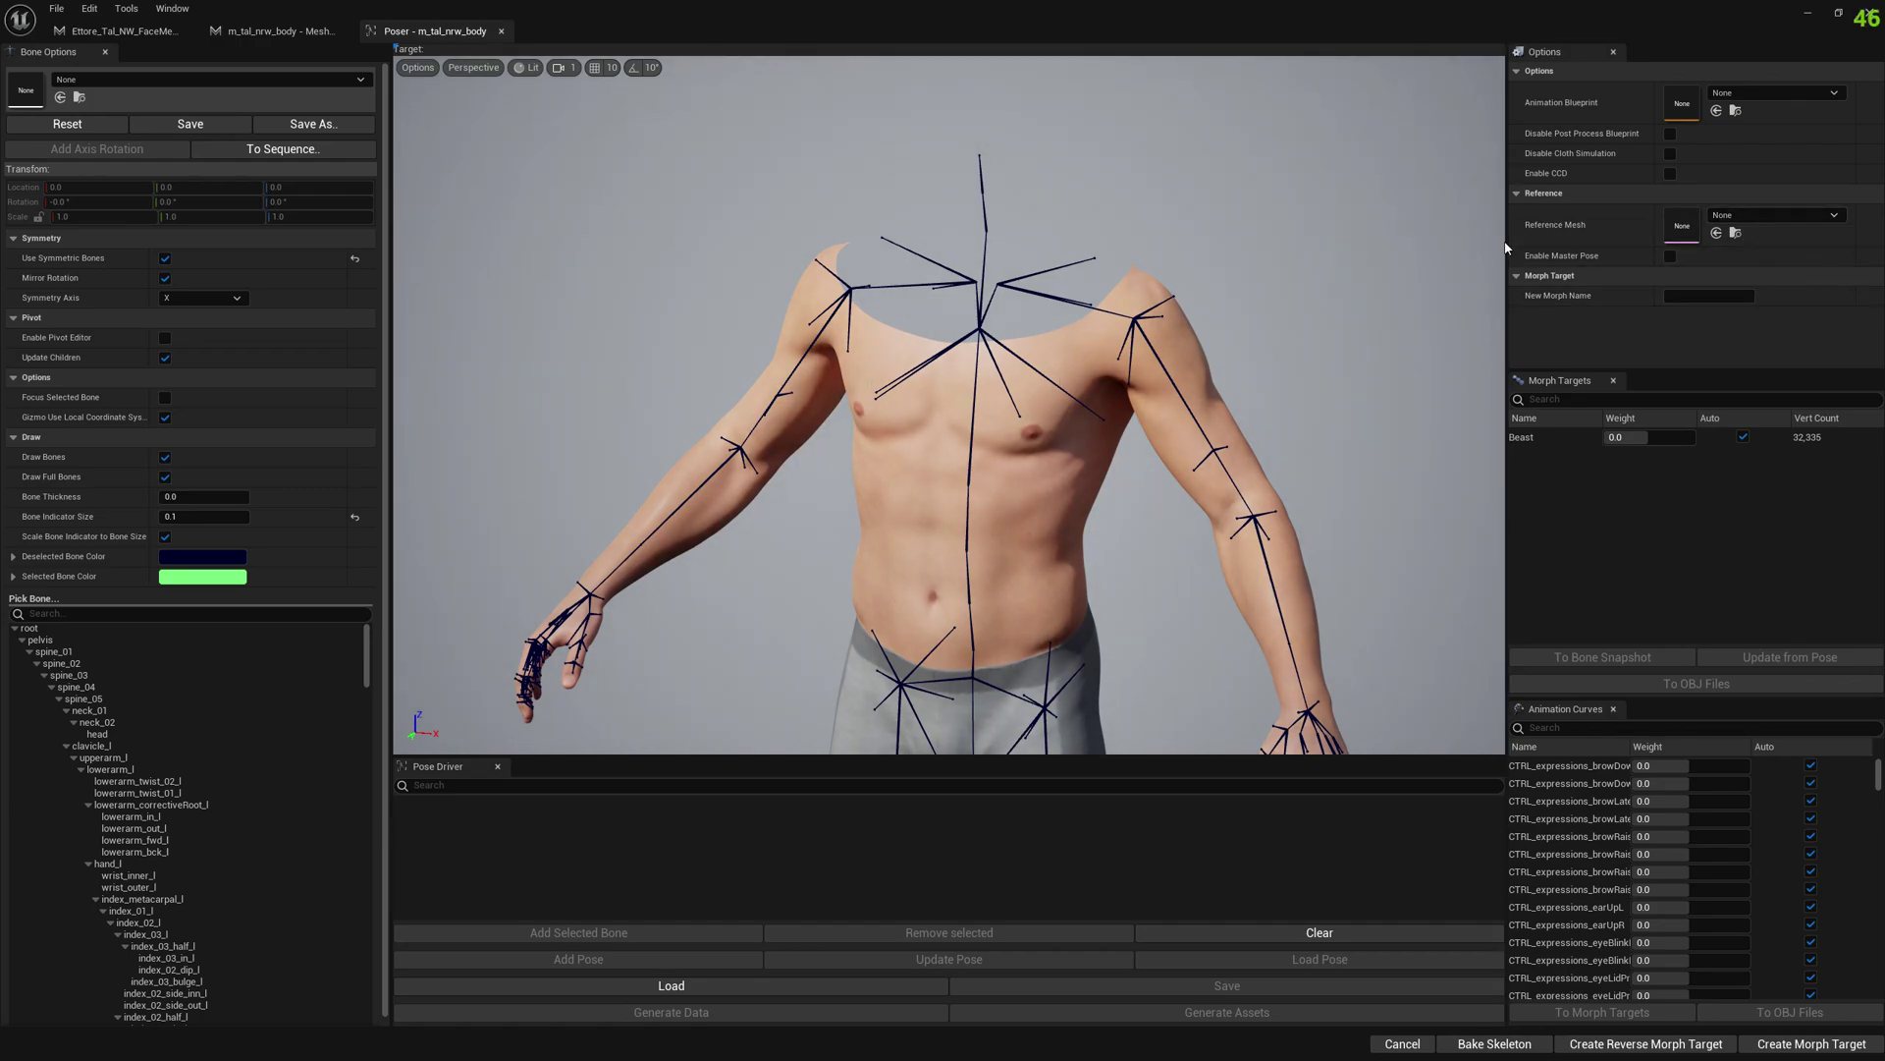
{"action": "left_click", "coordinate": [1773, 224]}
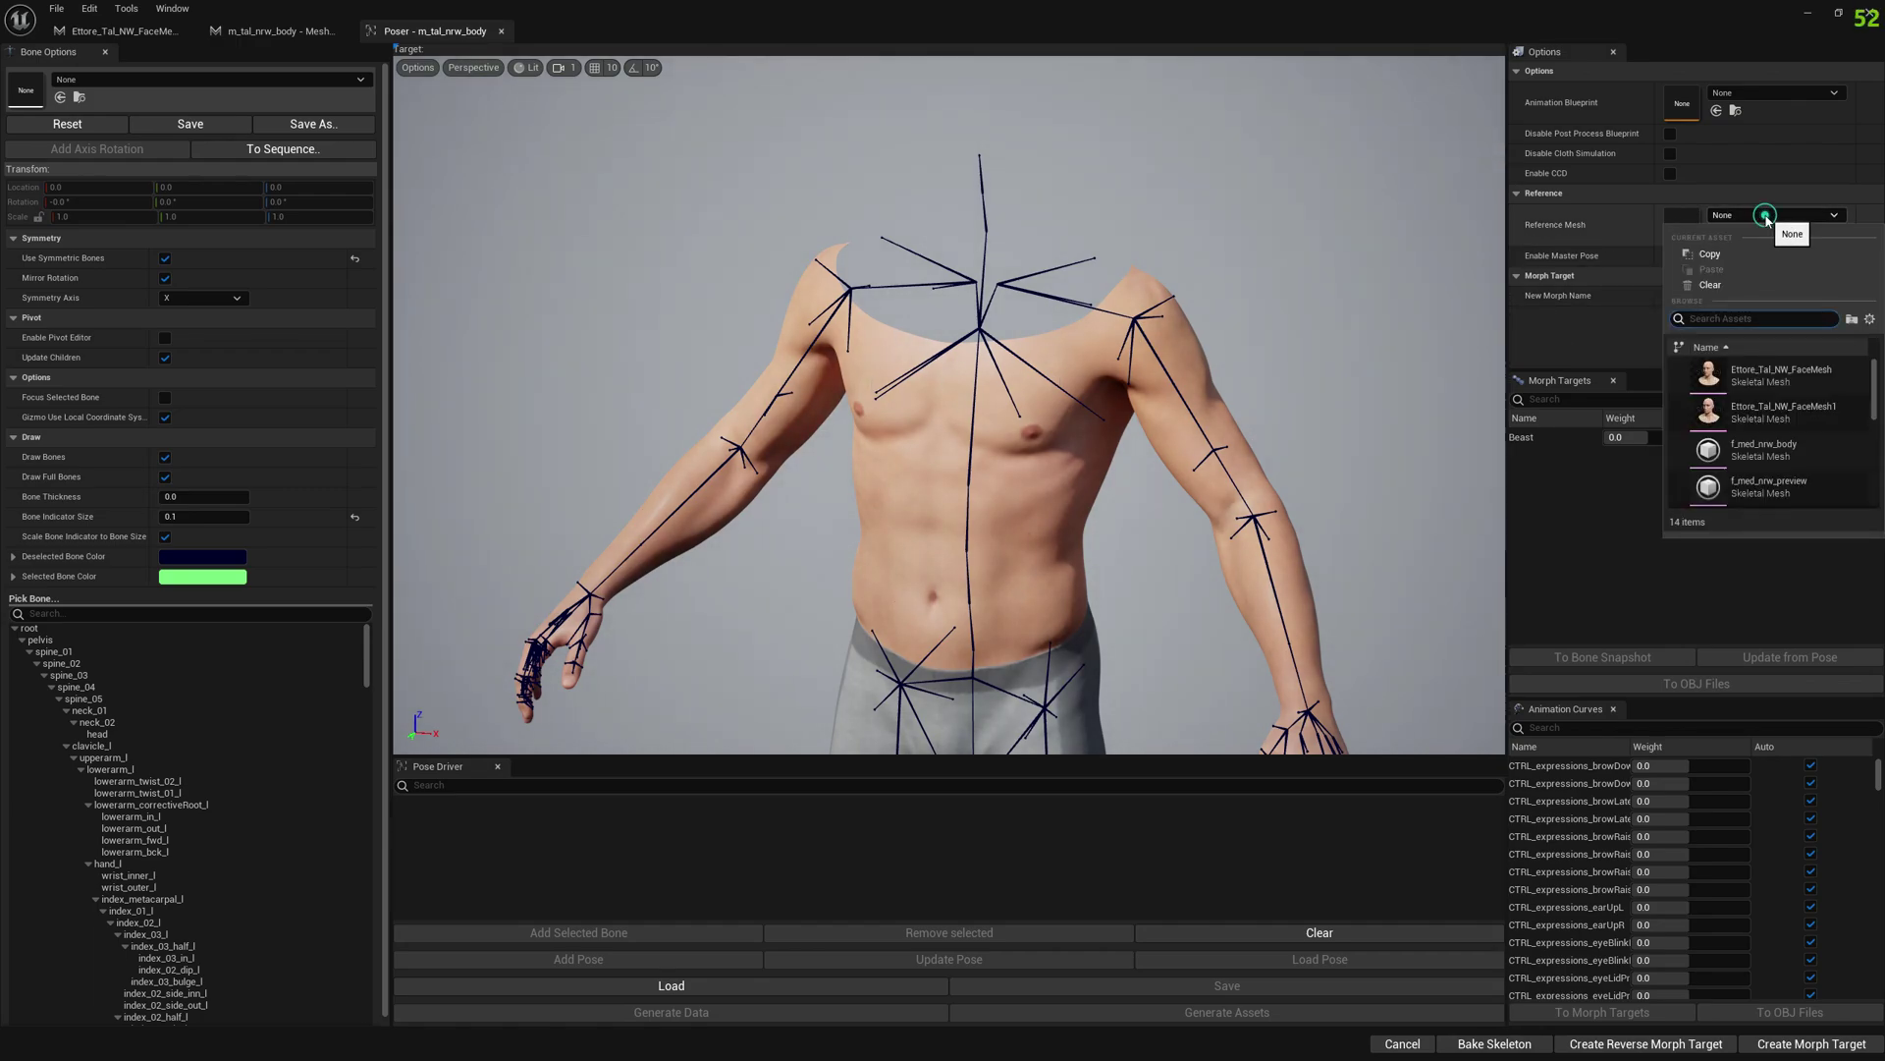
{"action": "left_click", "coordinate": [1768, 376]}
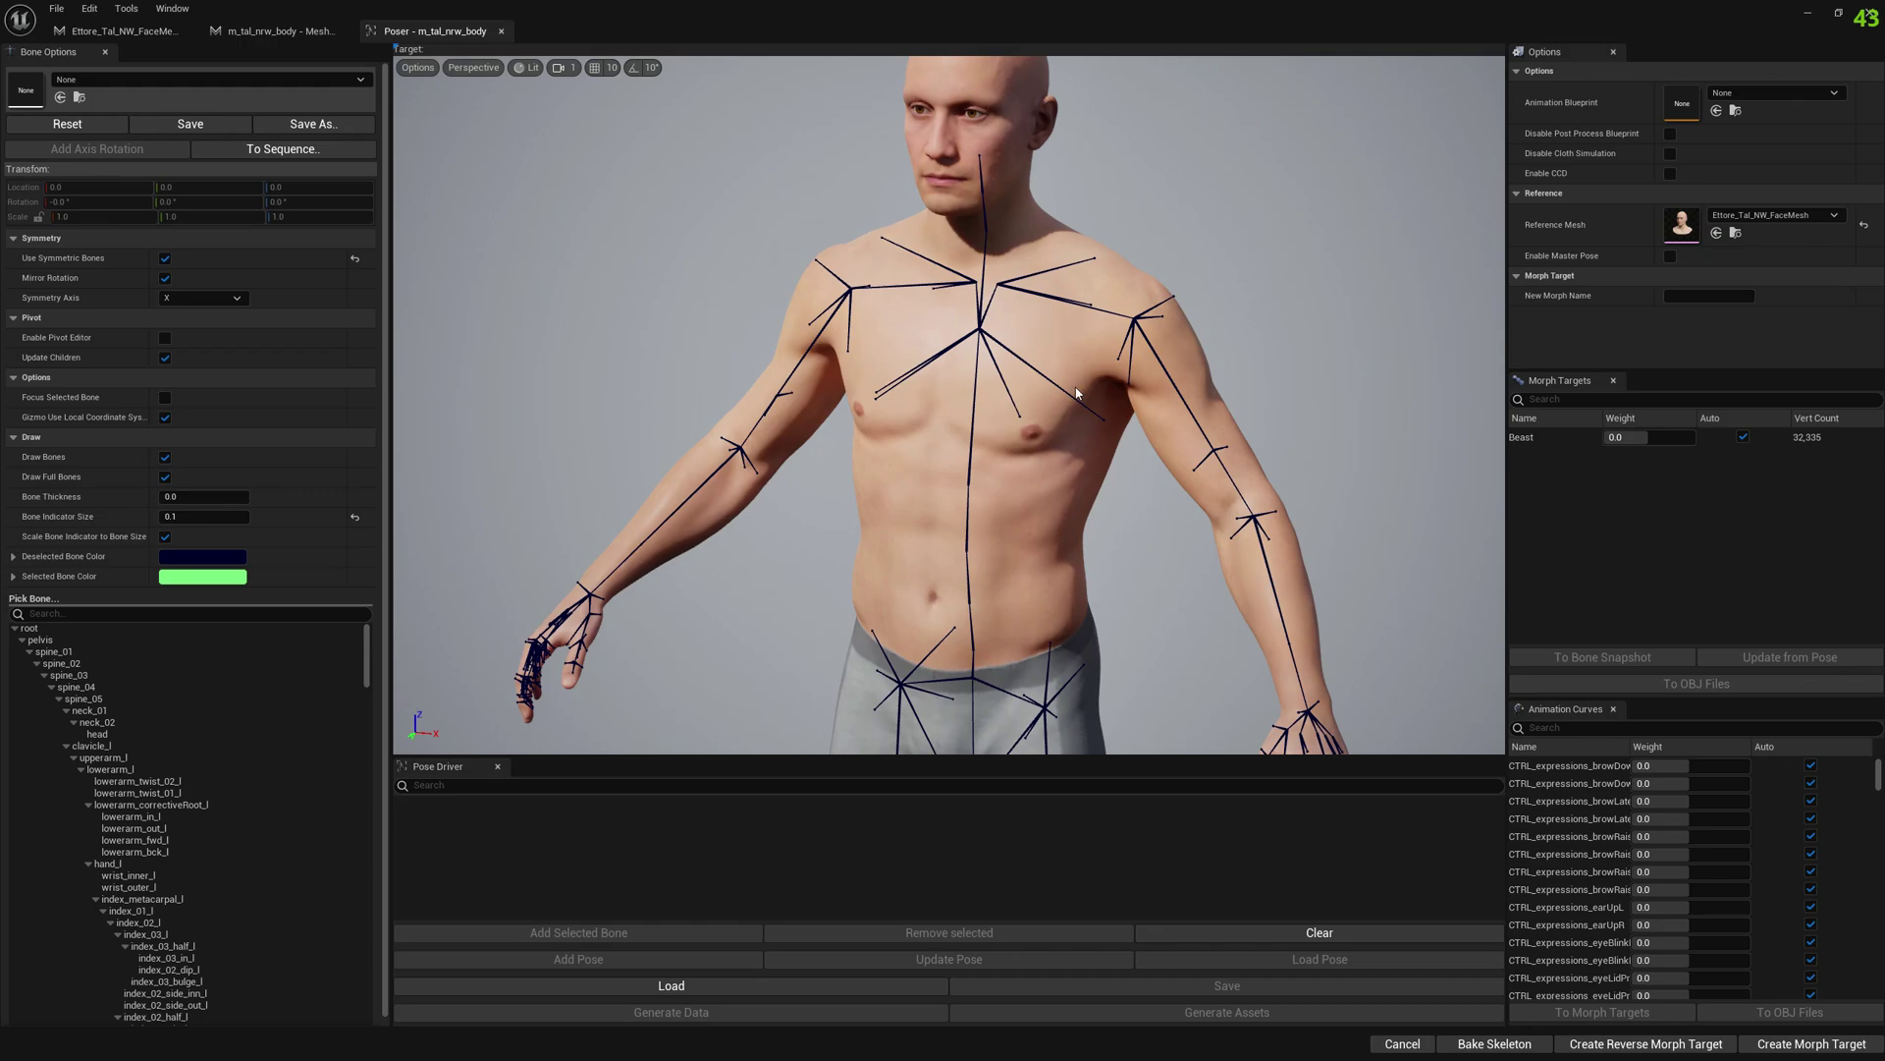
{"action": "left_click", "coordinate": [1530, 438]}
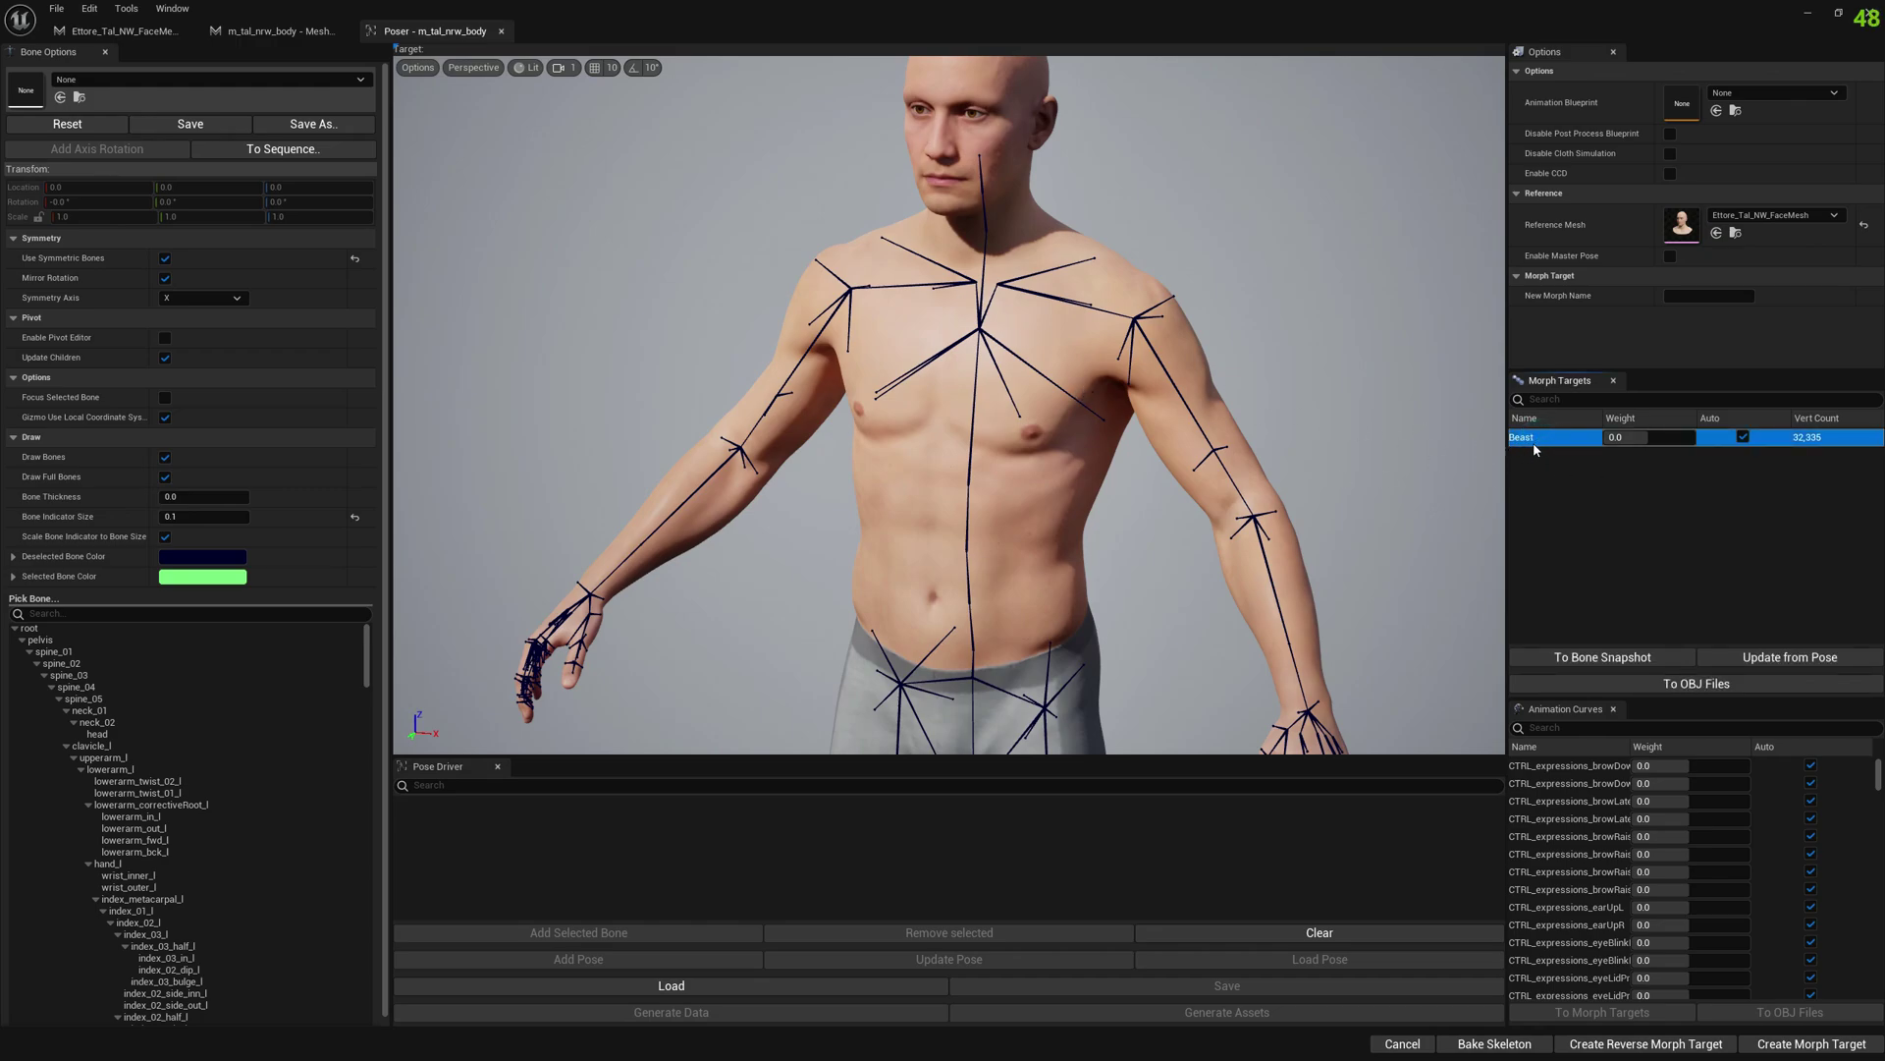
Review the Create Bonesnapshot settings for the Beast morph and close them without creating one.
{"action": "left_click", "coordinate": [1576, 658]}
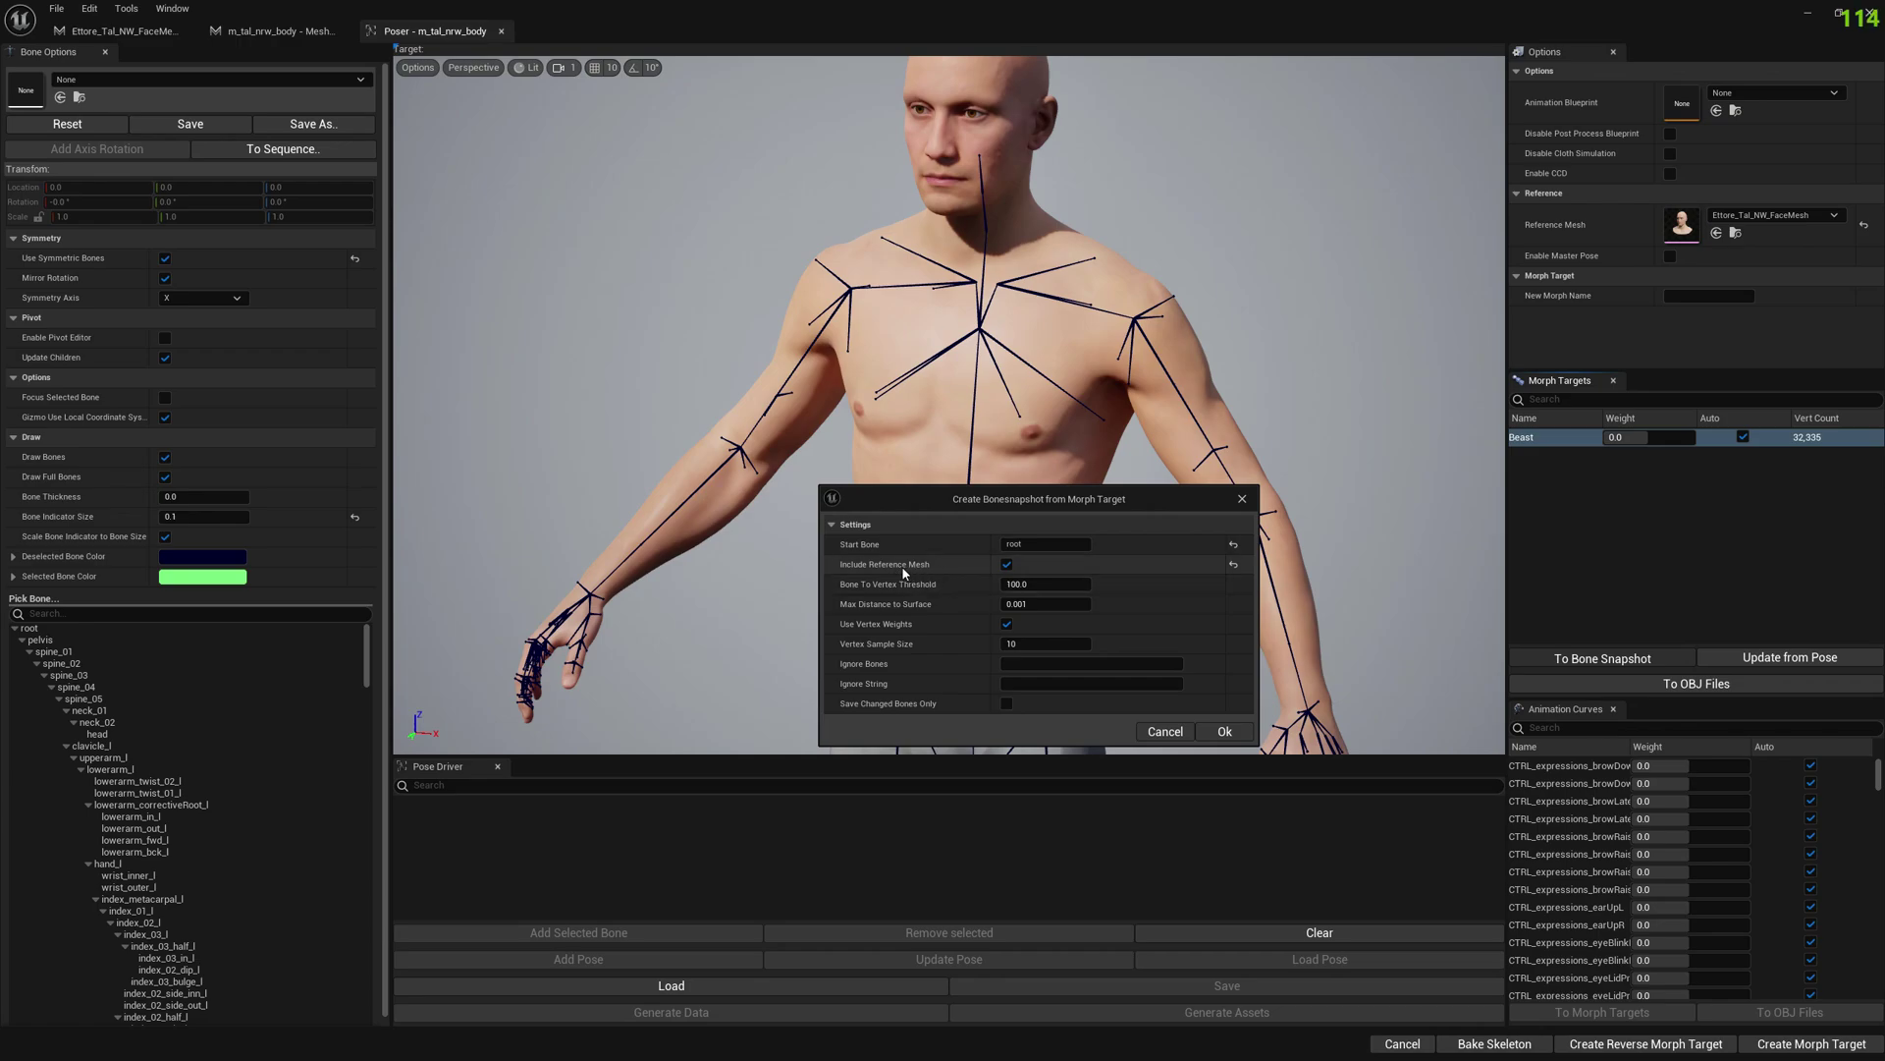
{"action": "left_click", "coordinate": [1243, 498]}
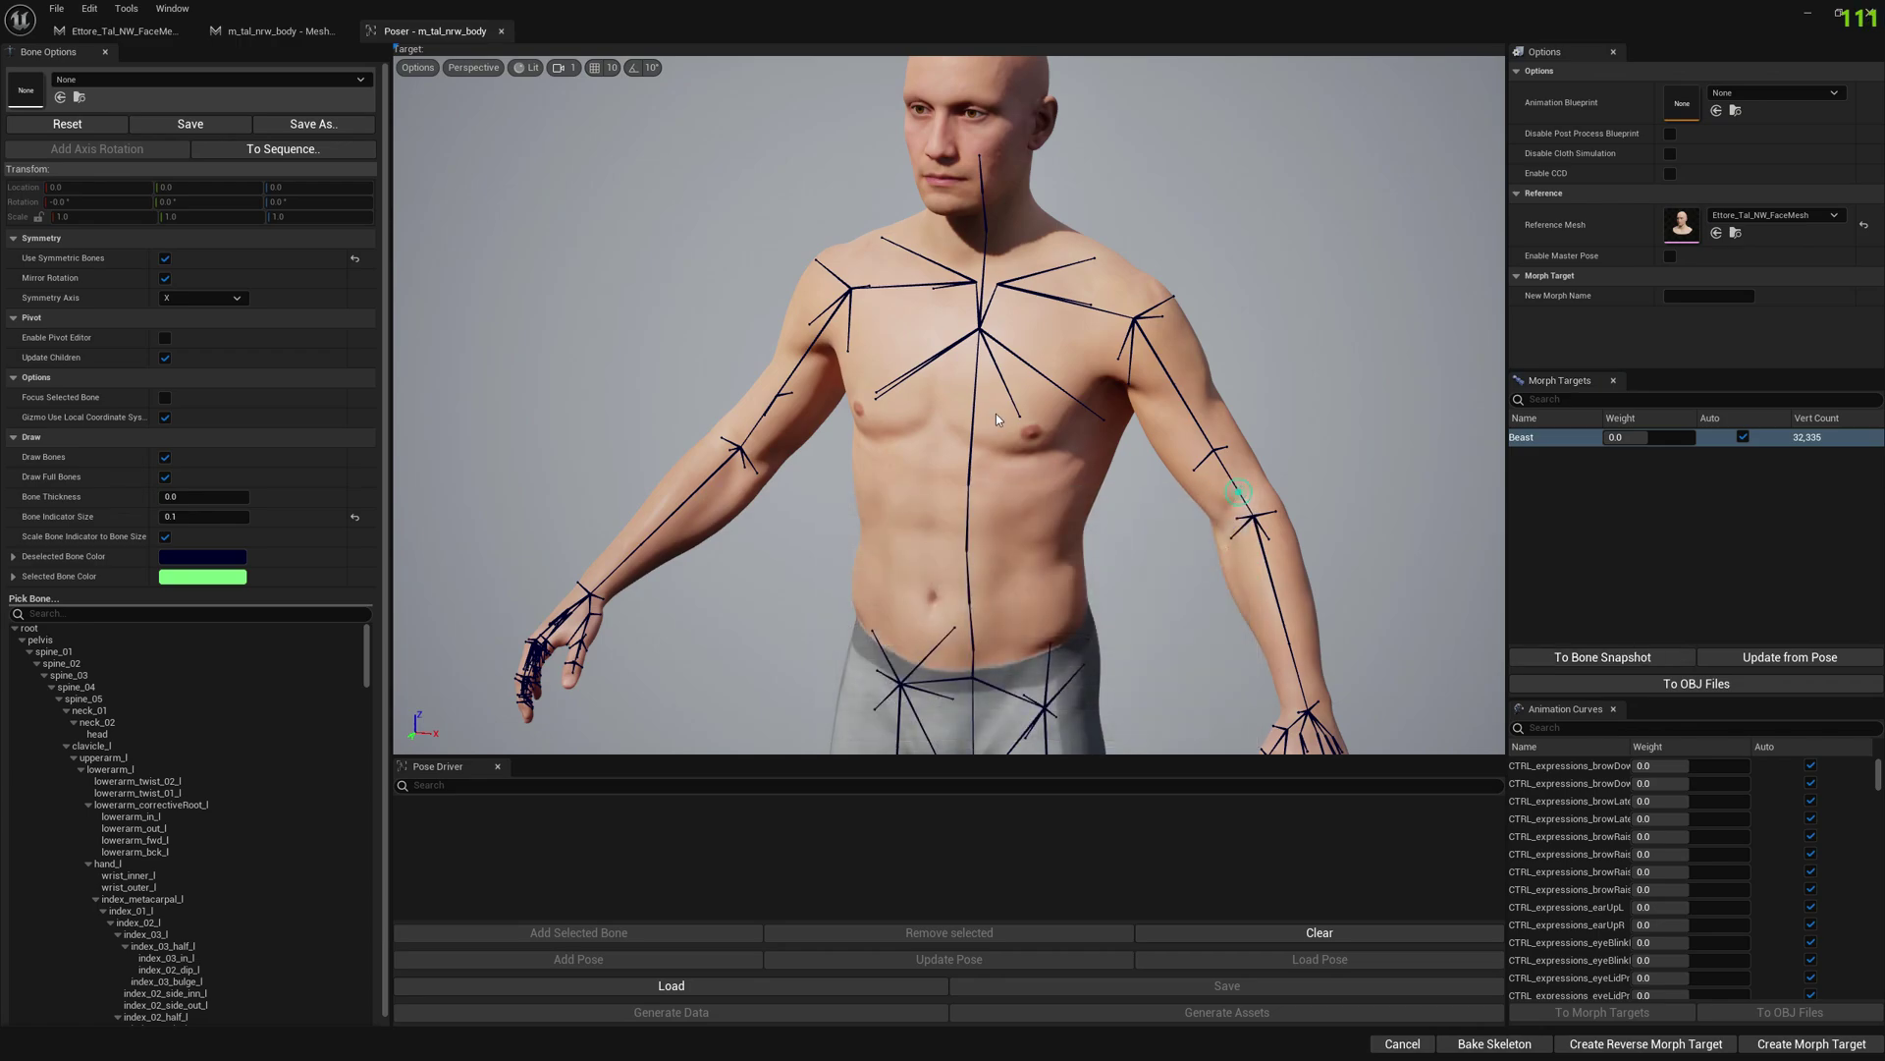
Add a new empty morph target named test123 to the body mesh.
{"action": "left_click", "coordinate": [275, 30]}
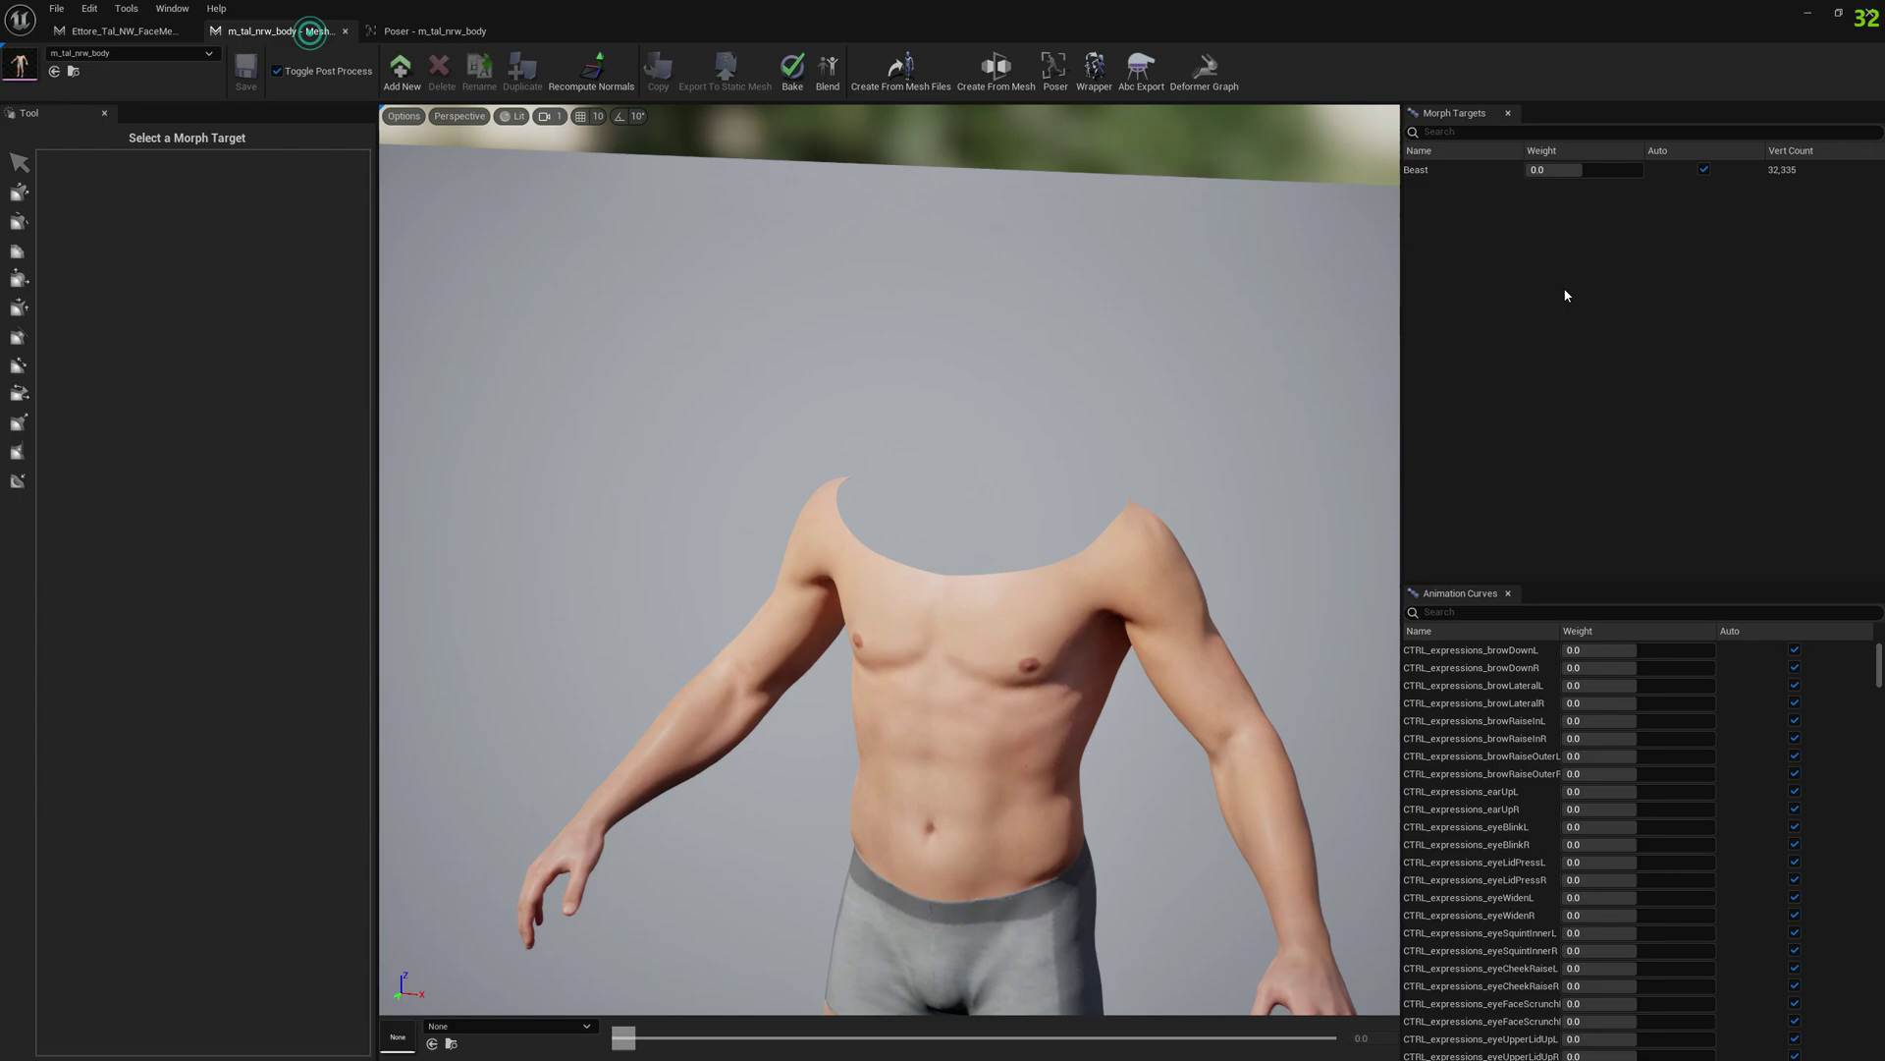
{"action": "right_click", "coordinate": [1565, 297]}
{"action": "left_click", "coordinate": [1611, 349]}
{"action": "type", "text": "test123"}
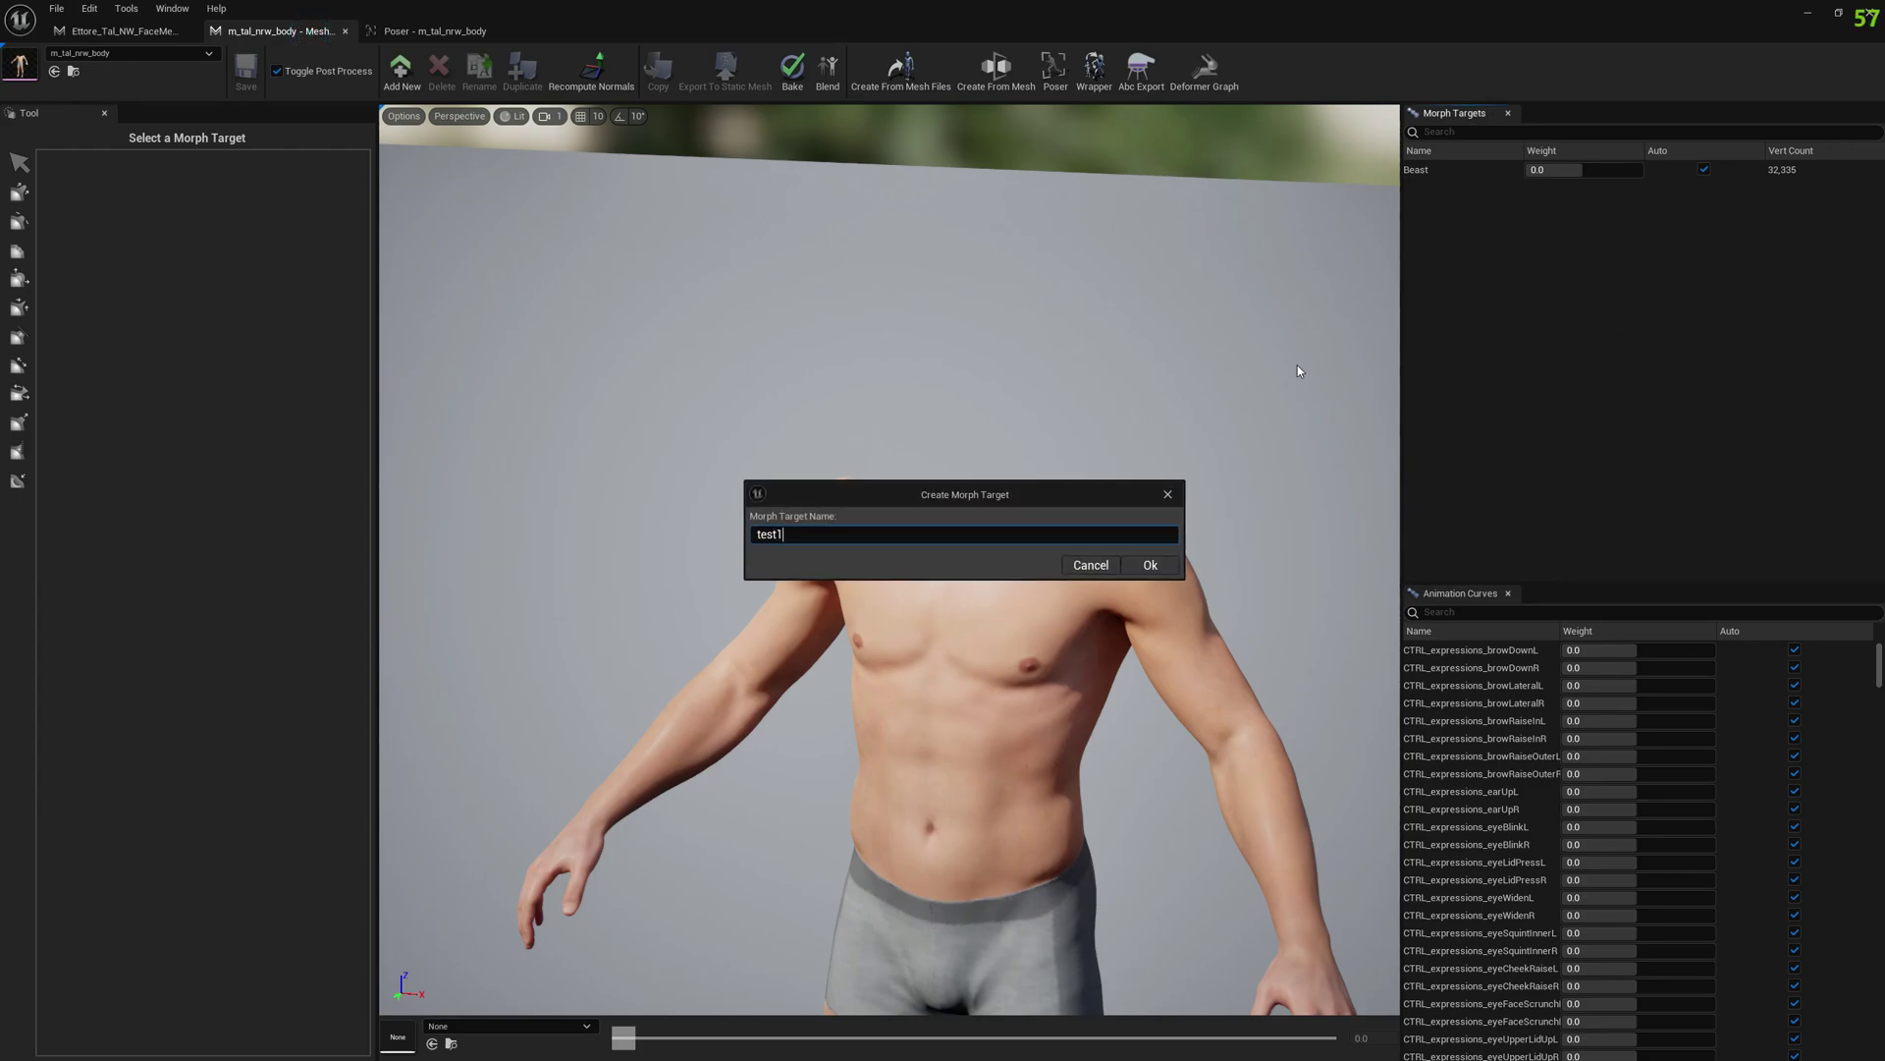
{"action": "left_click", "coordinate": [1147, 565]}
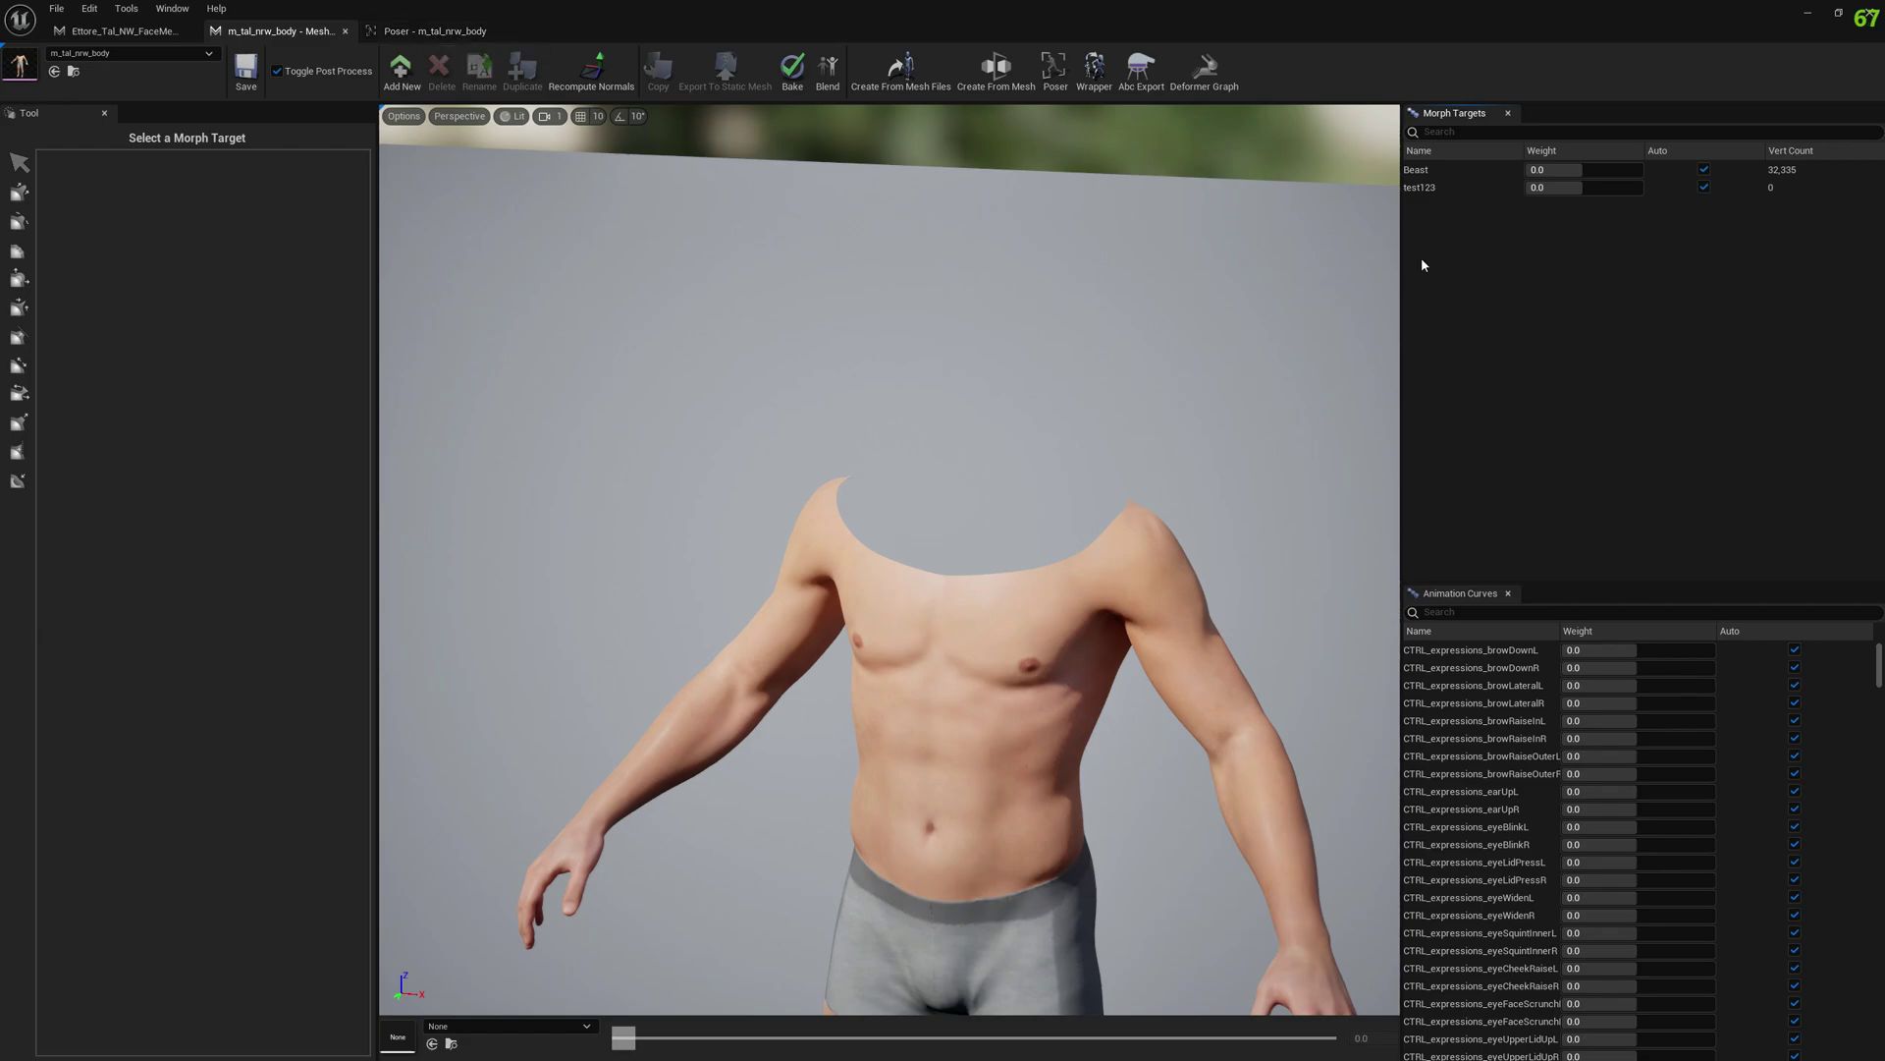
In the Poser, check test123's bone snapshot settings, close them, and select the Beast morph instead.
{"action": "left_click", "coordinate": [378, 30]}
{"action": "left_click", "coordinate": [1530, 455]}
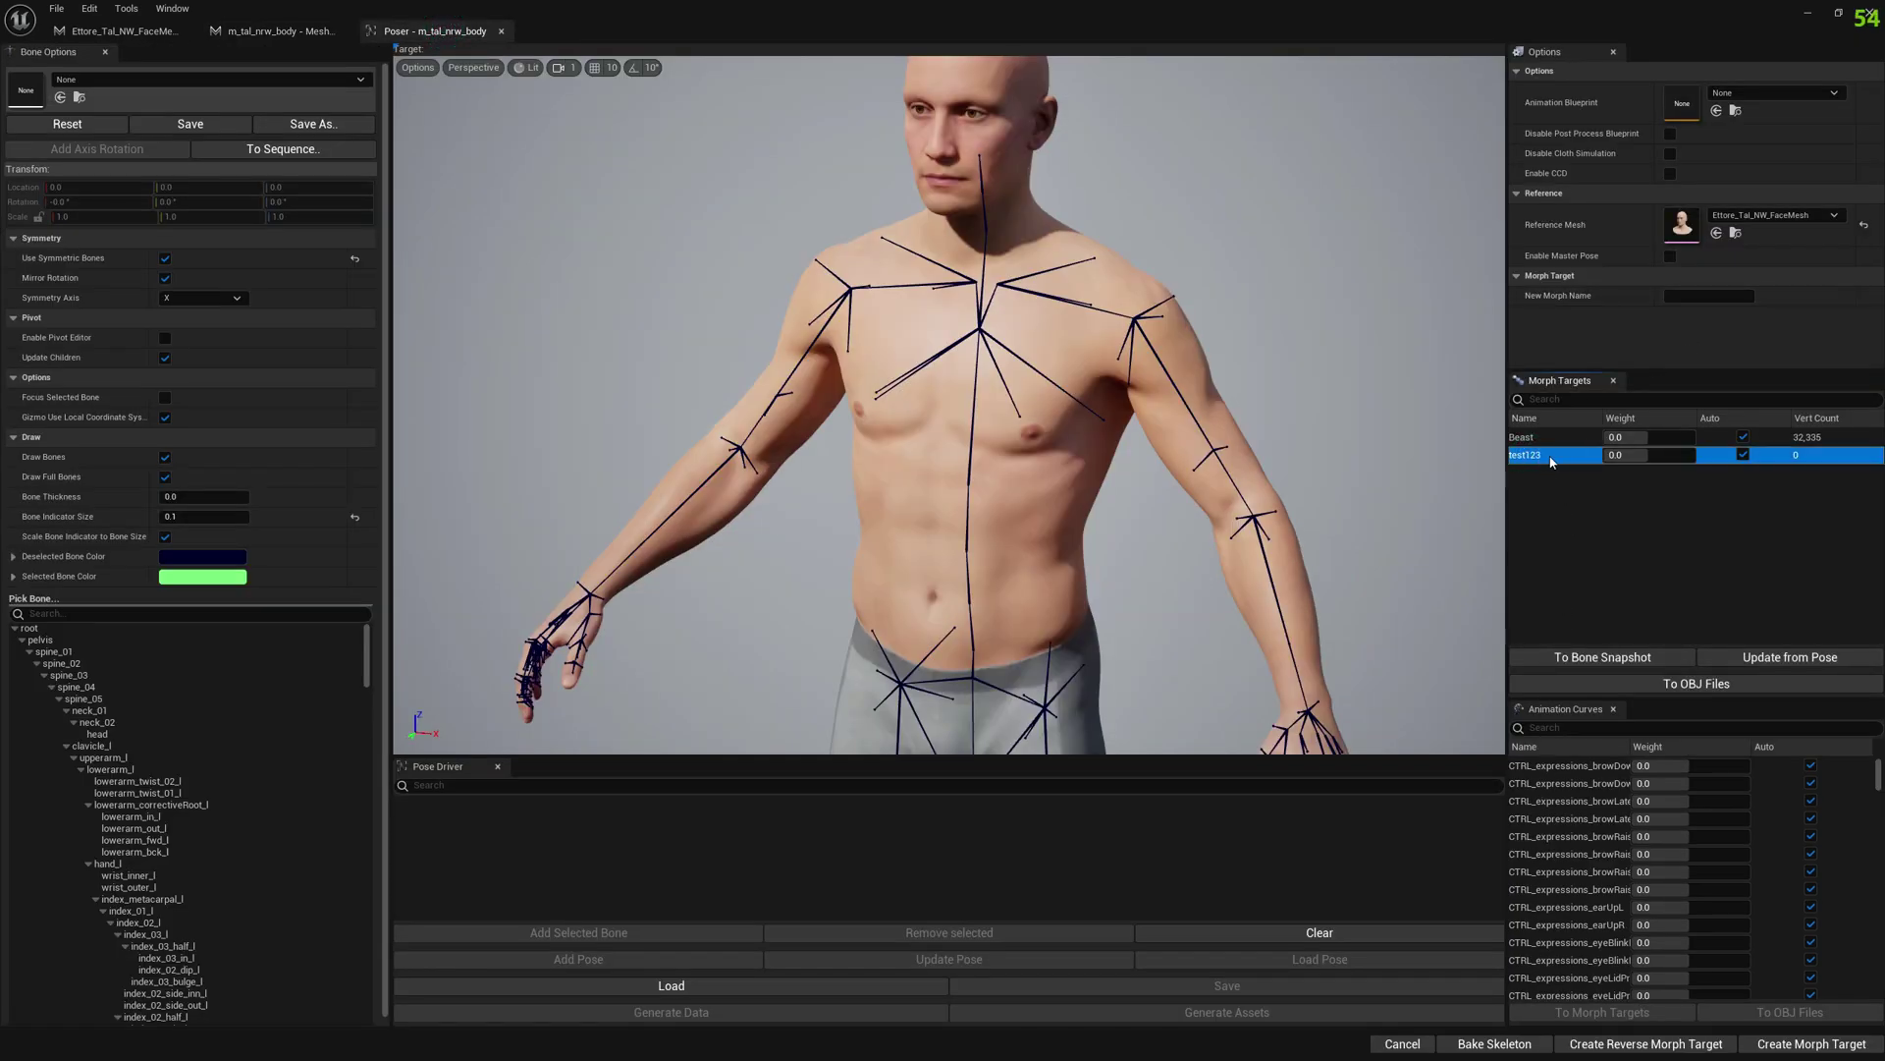
{"action": "left_click", "coordinate": [1567, 657]}
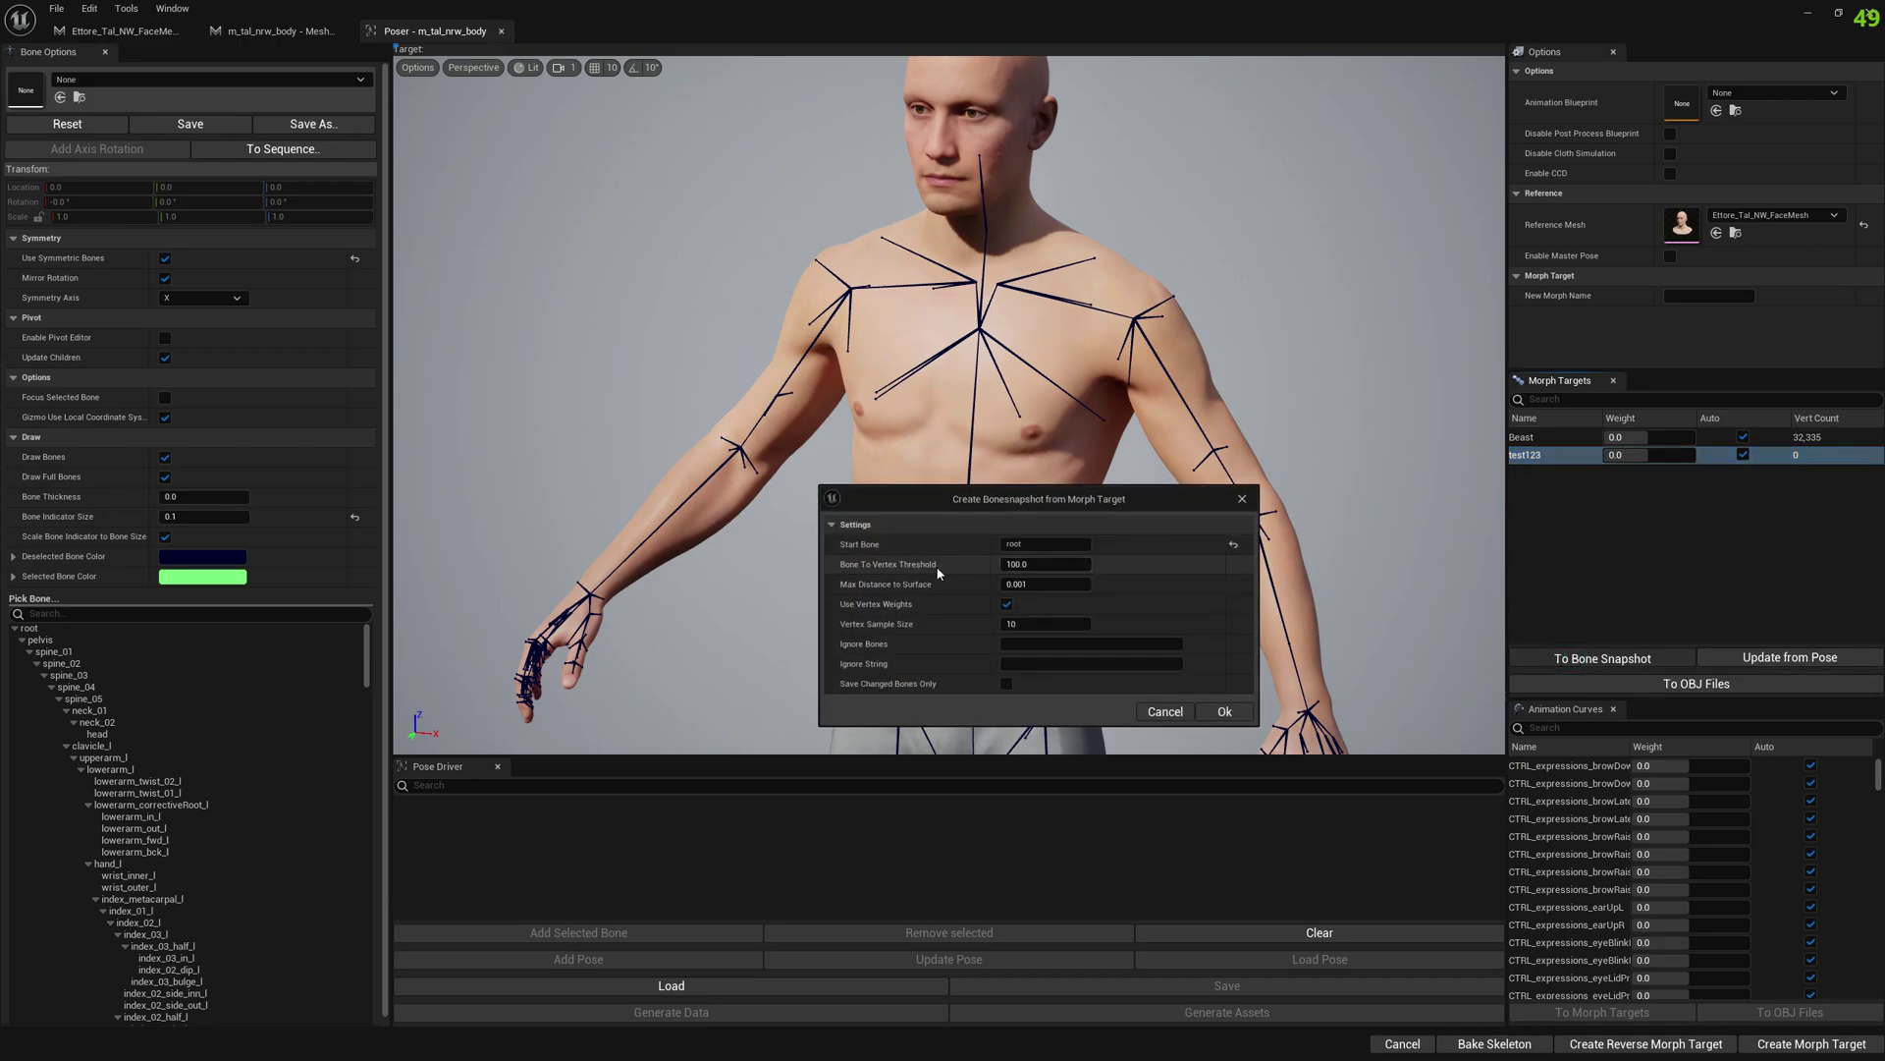
{"action": "left_click", "coordinate": [1242, 499]}
{"action": "left_click", "coordinate": [1524, 438]}
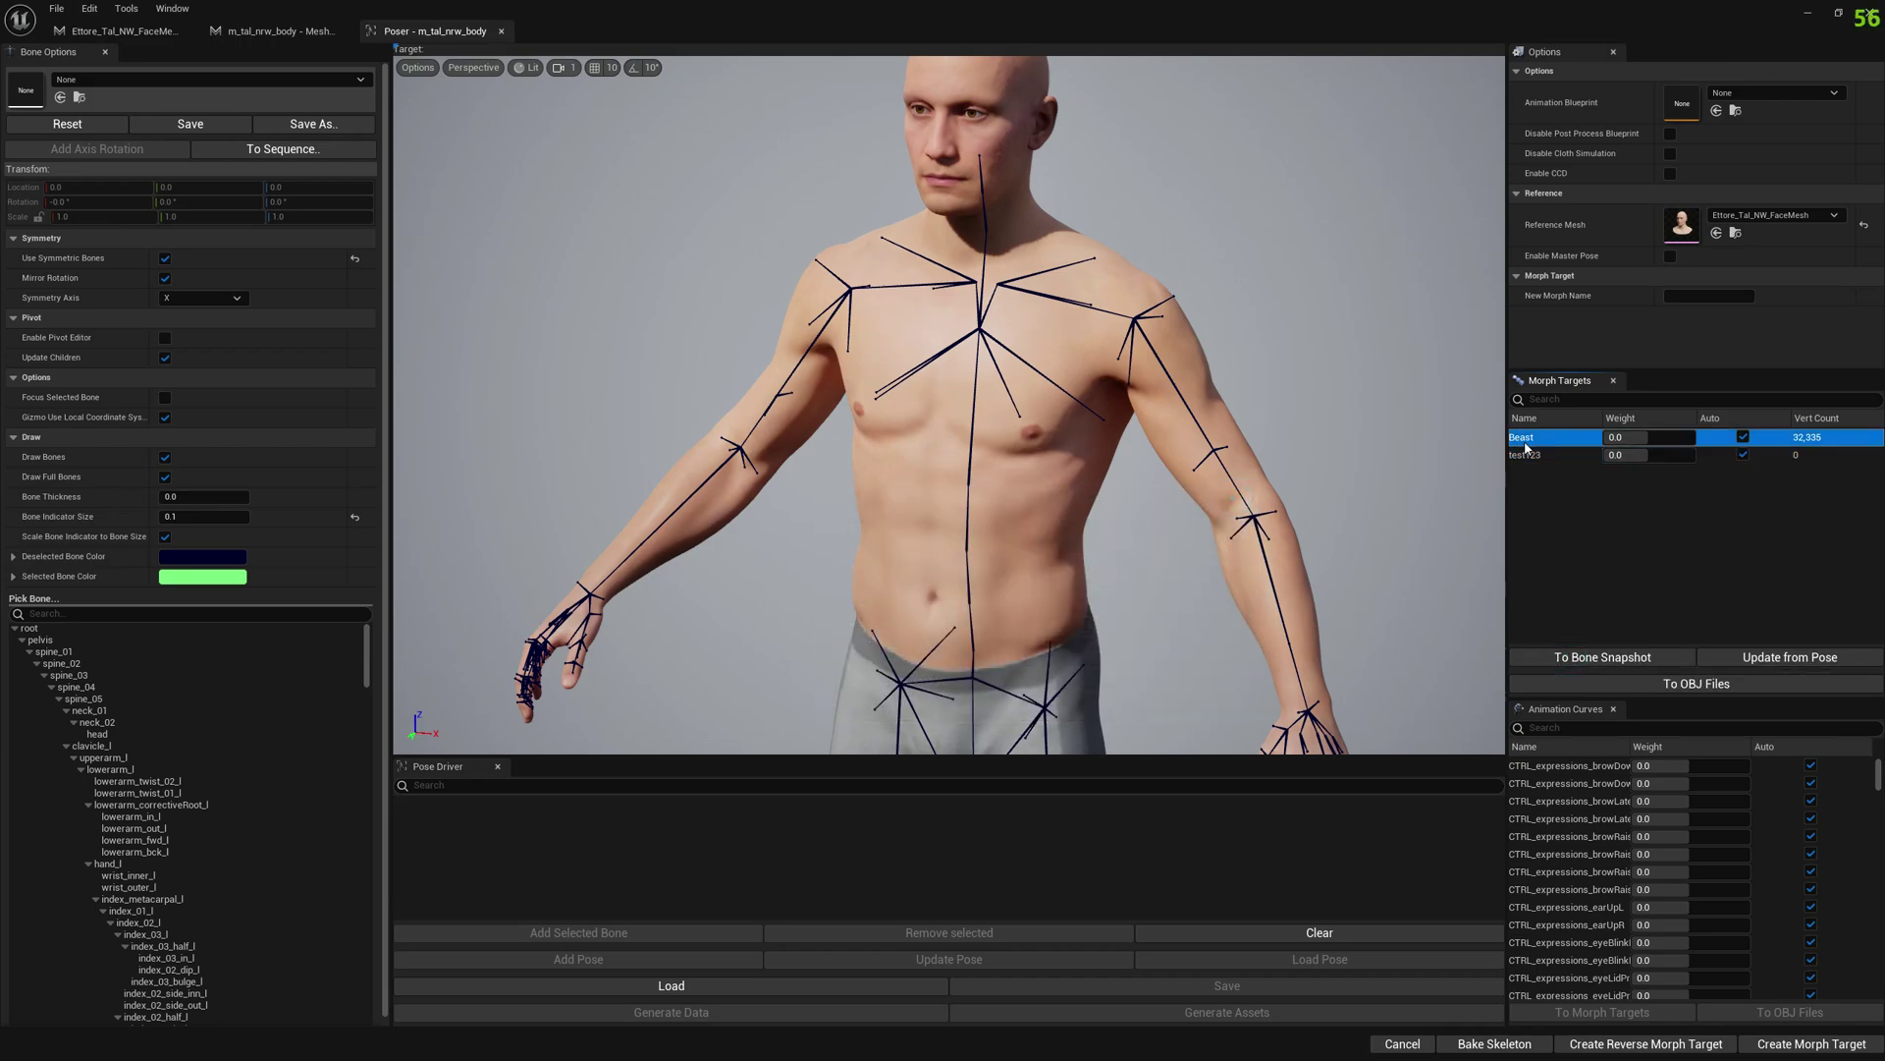
Create a bone snapshot fitted to the Beast morph from the Create Bonesnapshot dialog.
{"action": "left_click", "coordinate": [1561, 658]}
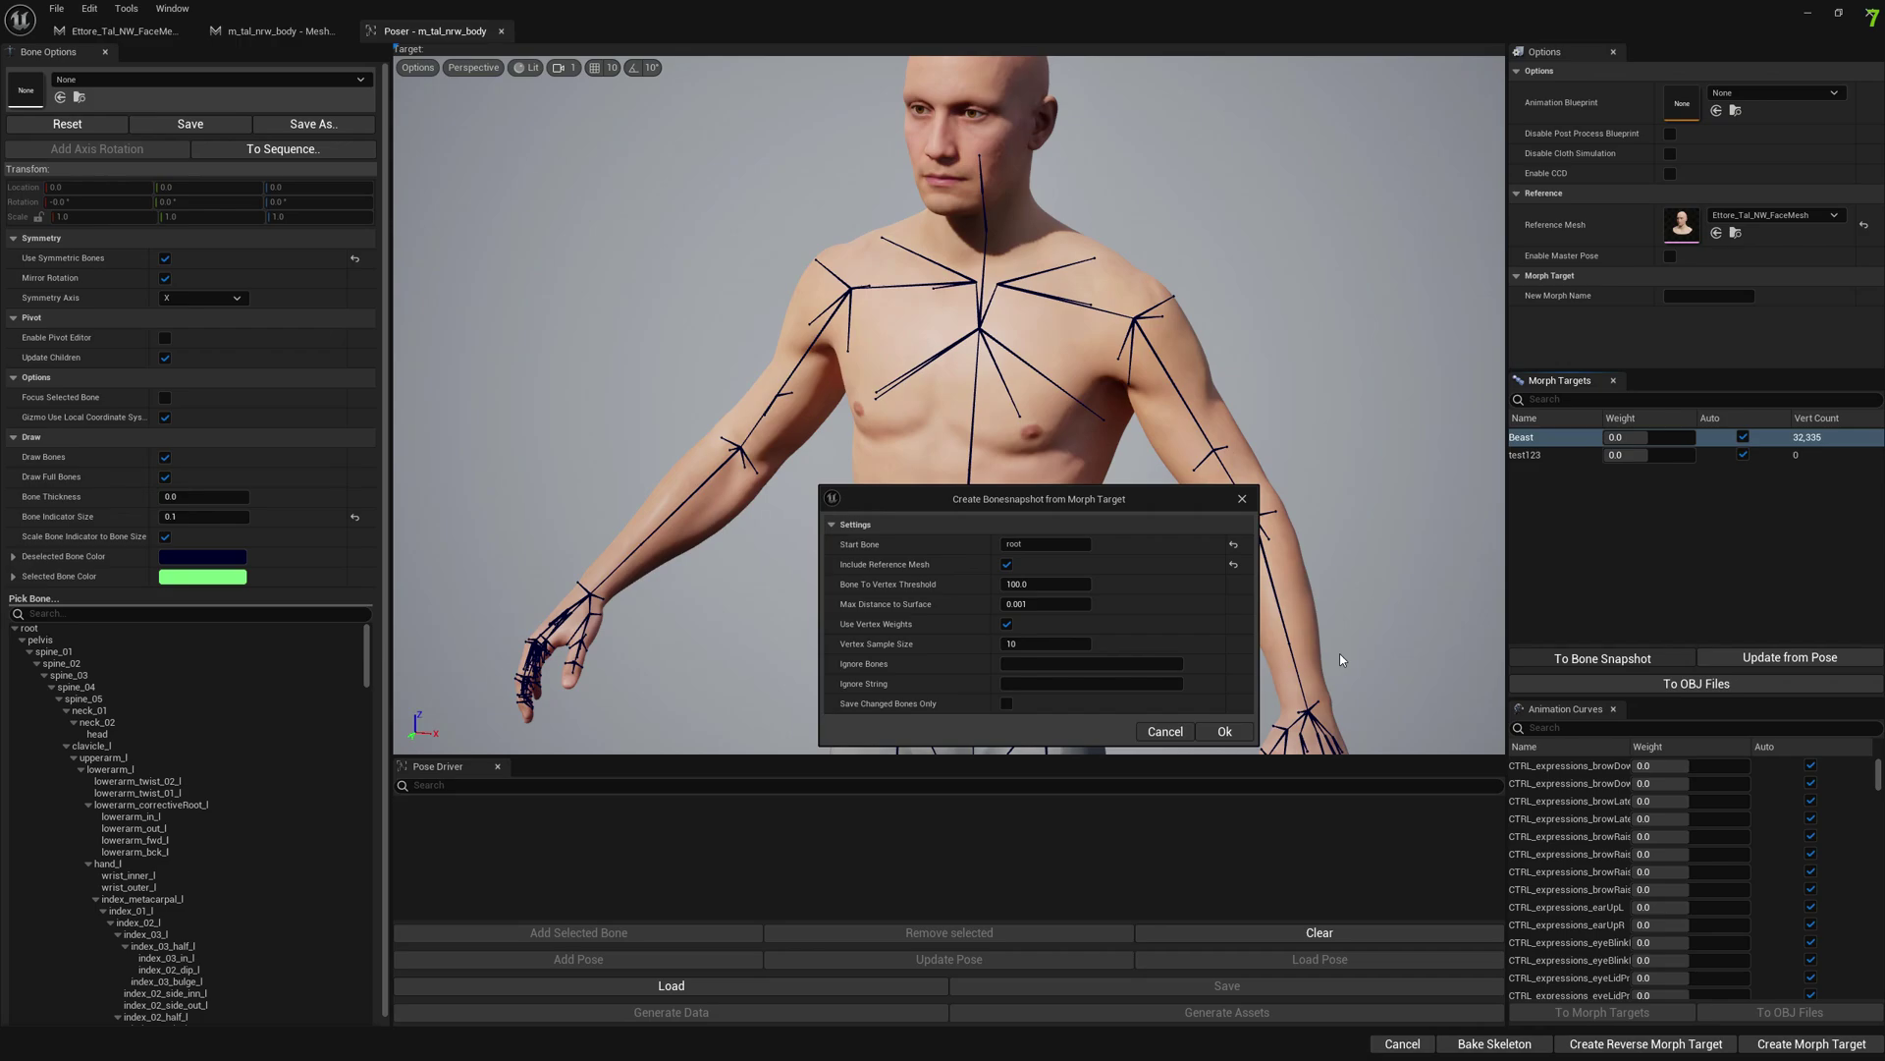
{"action": "left_click", "coordinate": [1223, 742]}
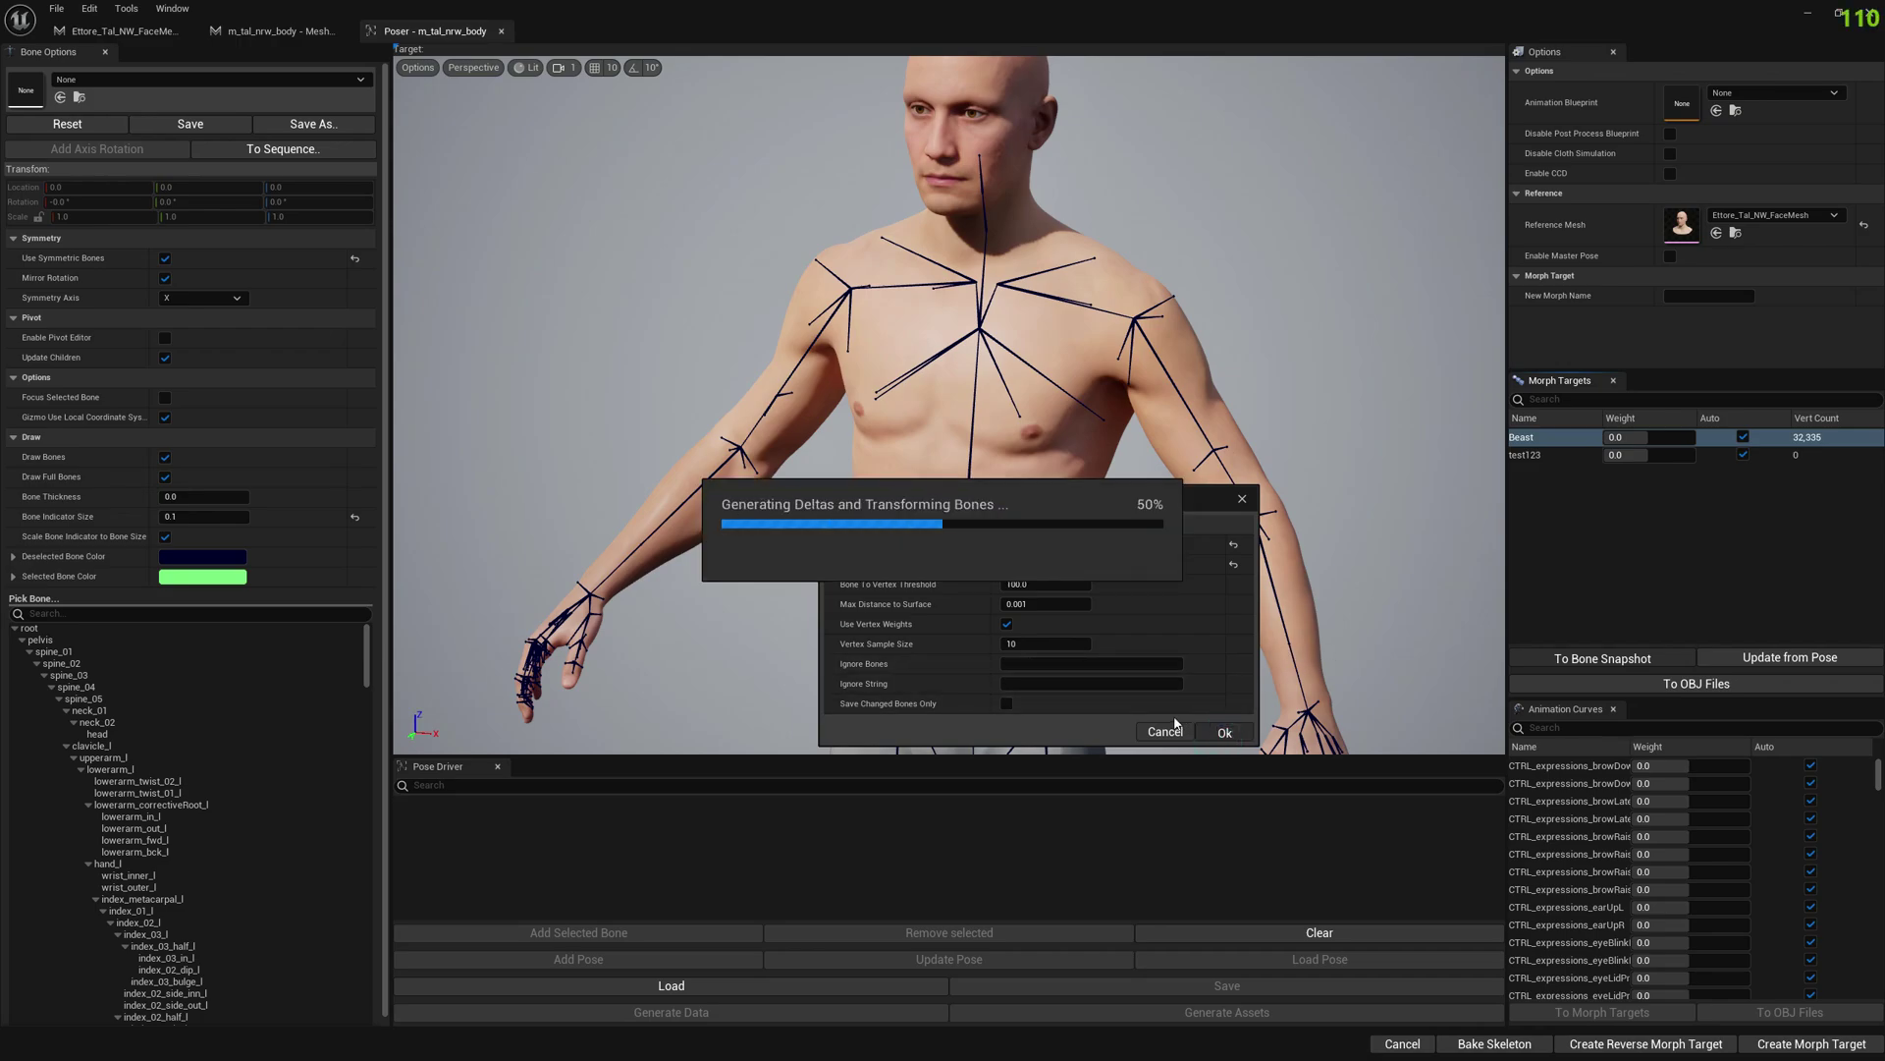
Name the new snapshot BoneSnapshot_FullBody and save it in /All/Game.
{"action": "left_click", "coordinate": [656, 763]}
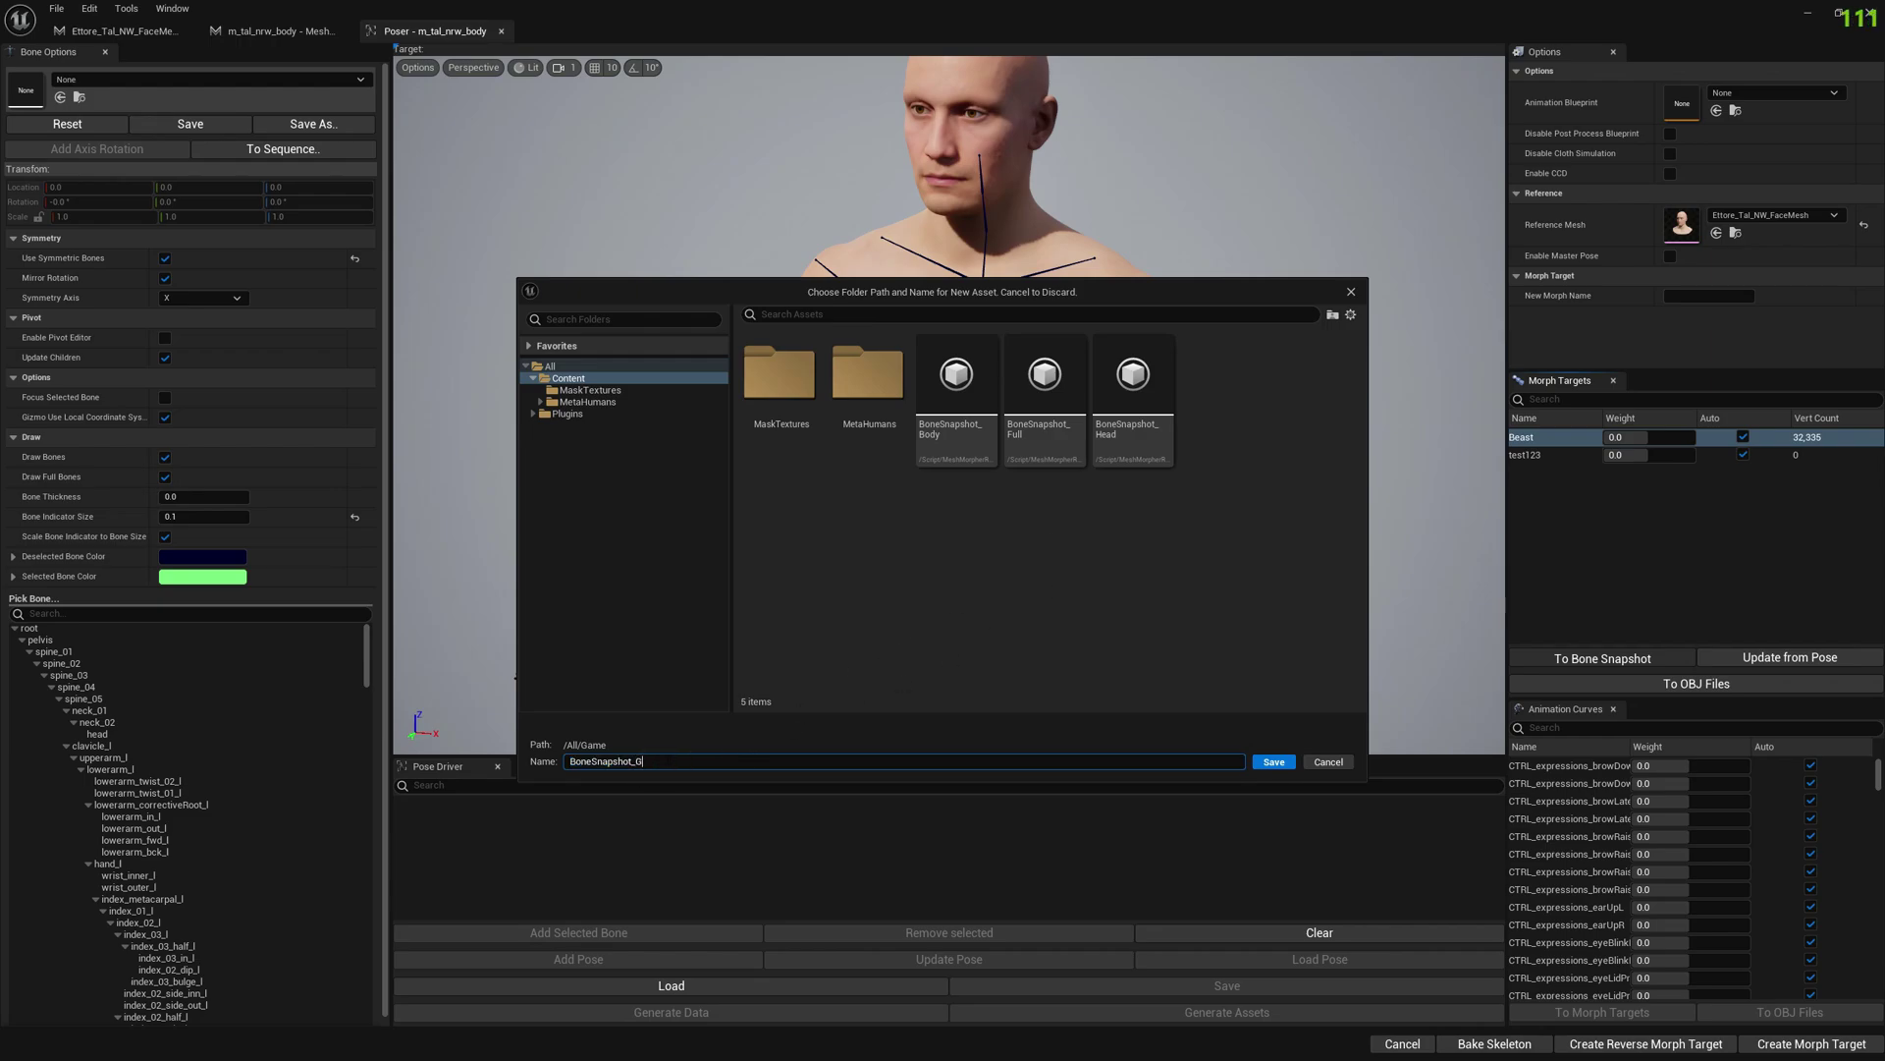
{"action": "type", "text": "FullBody"}
{"action": "left_click", "coordinate": [1274, 762]}
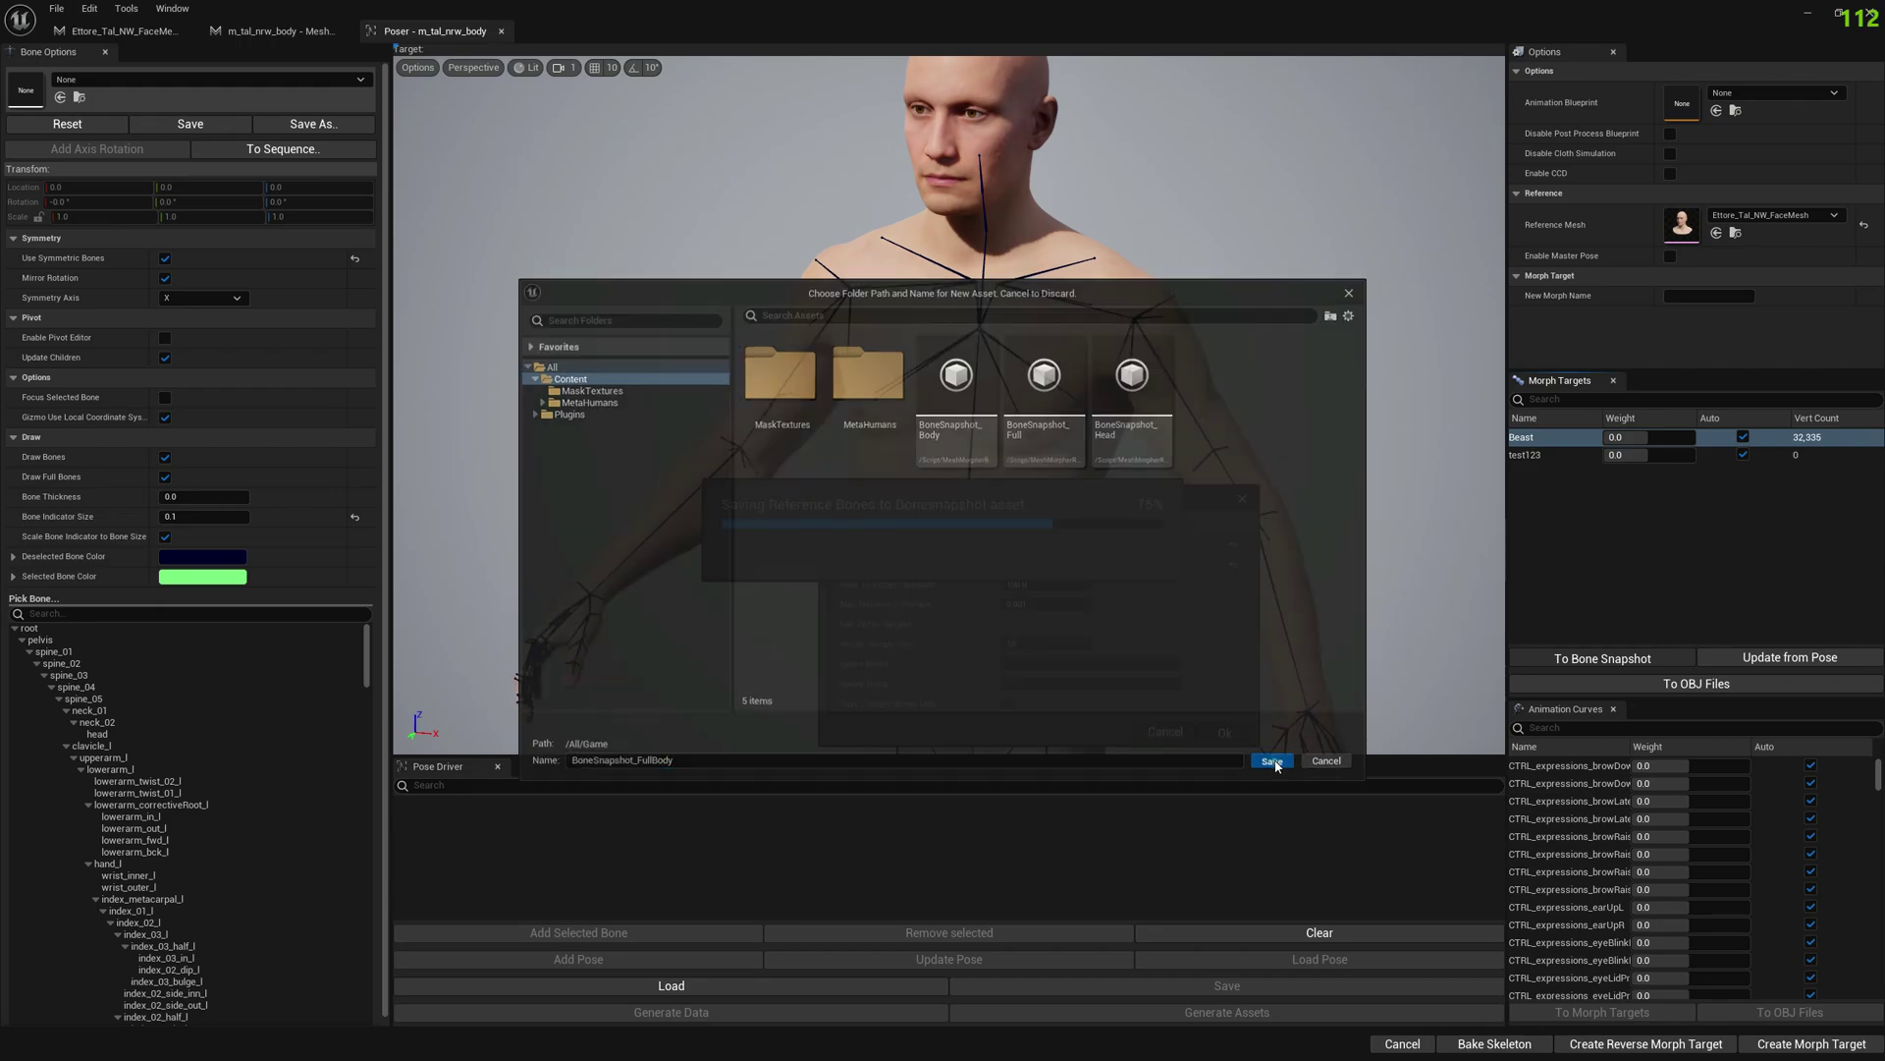
{"action": "left_click", "coordinate": [1052, 551]}
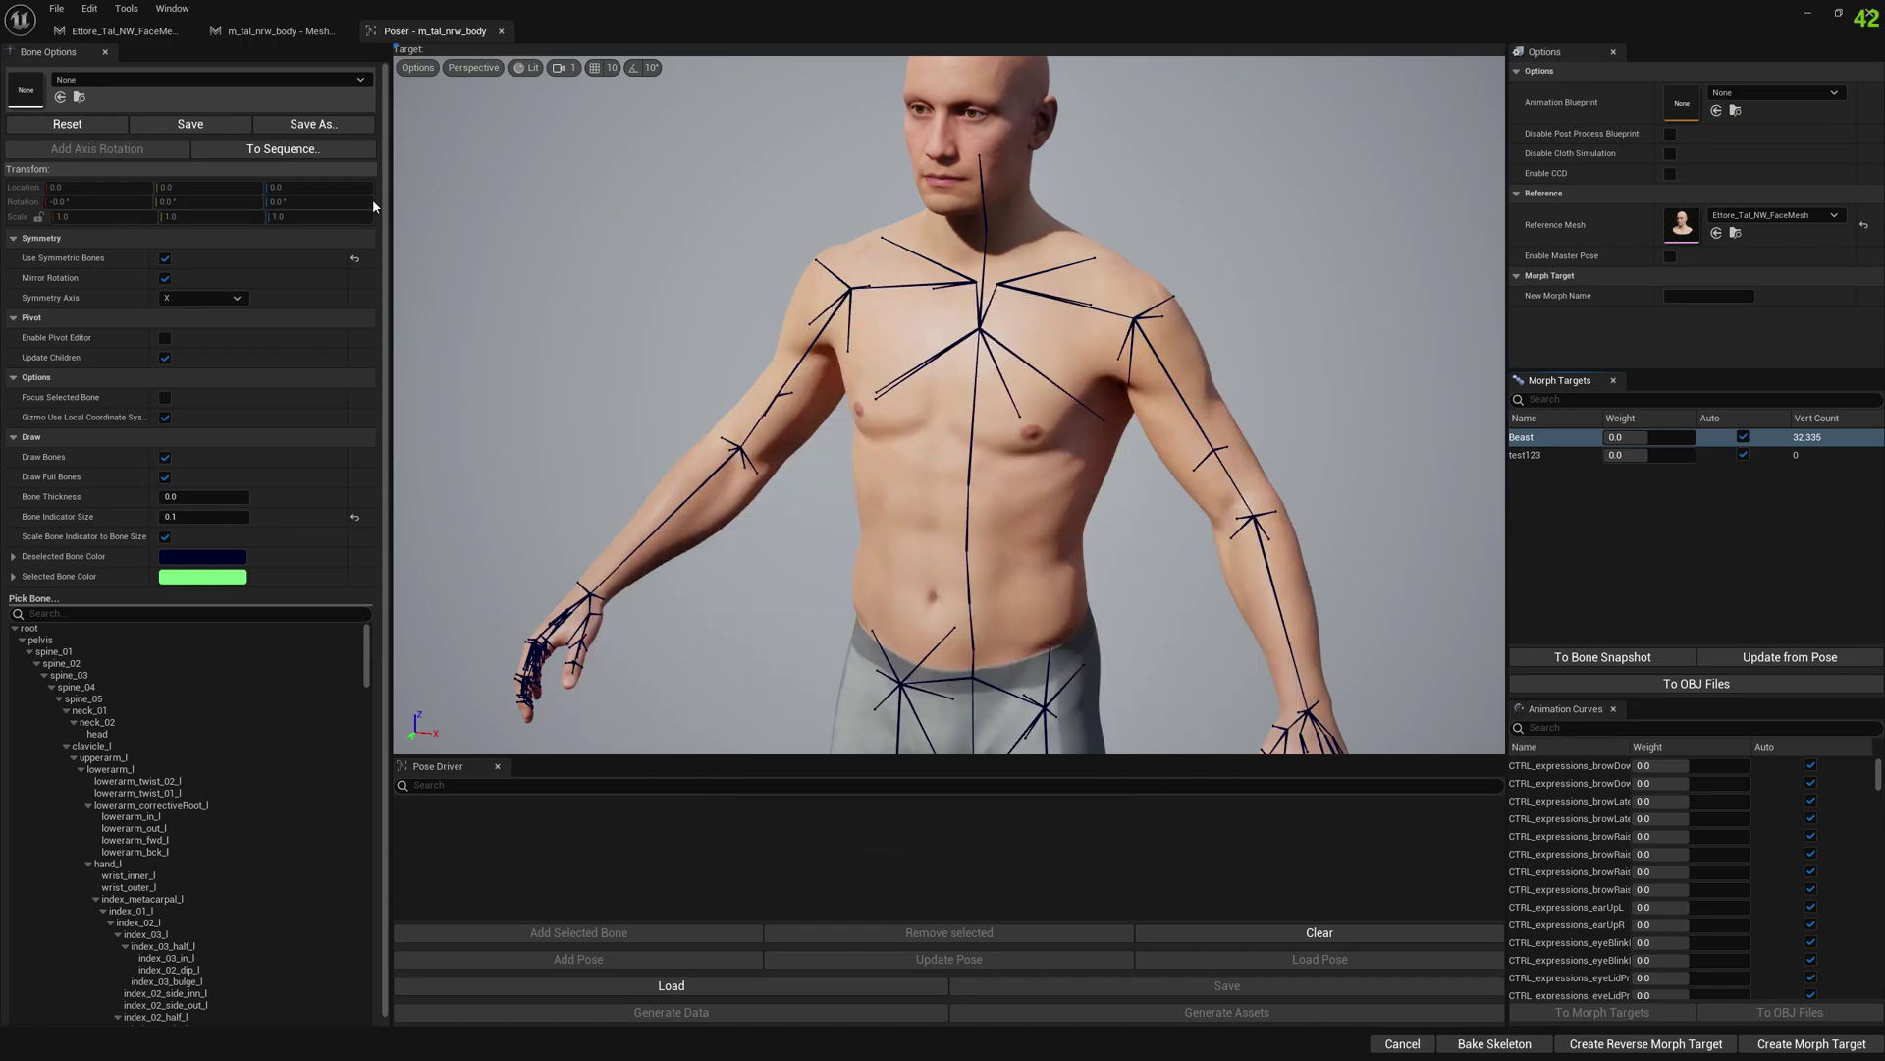
Load BoneSnapshot_FullBody as the current pose and apply it to the body mesh.
{"action": "left_click", "coordinate": [224, 80]}
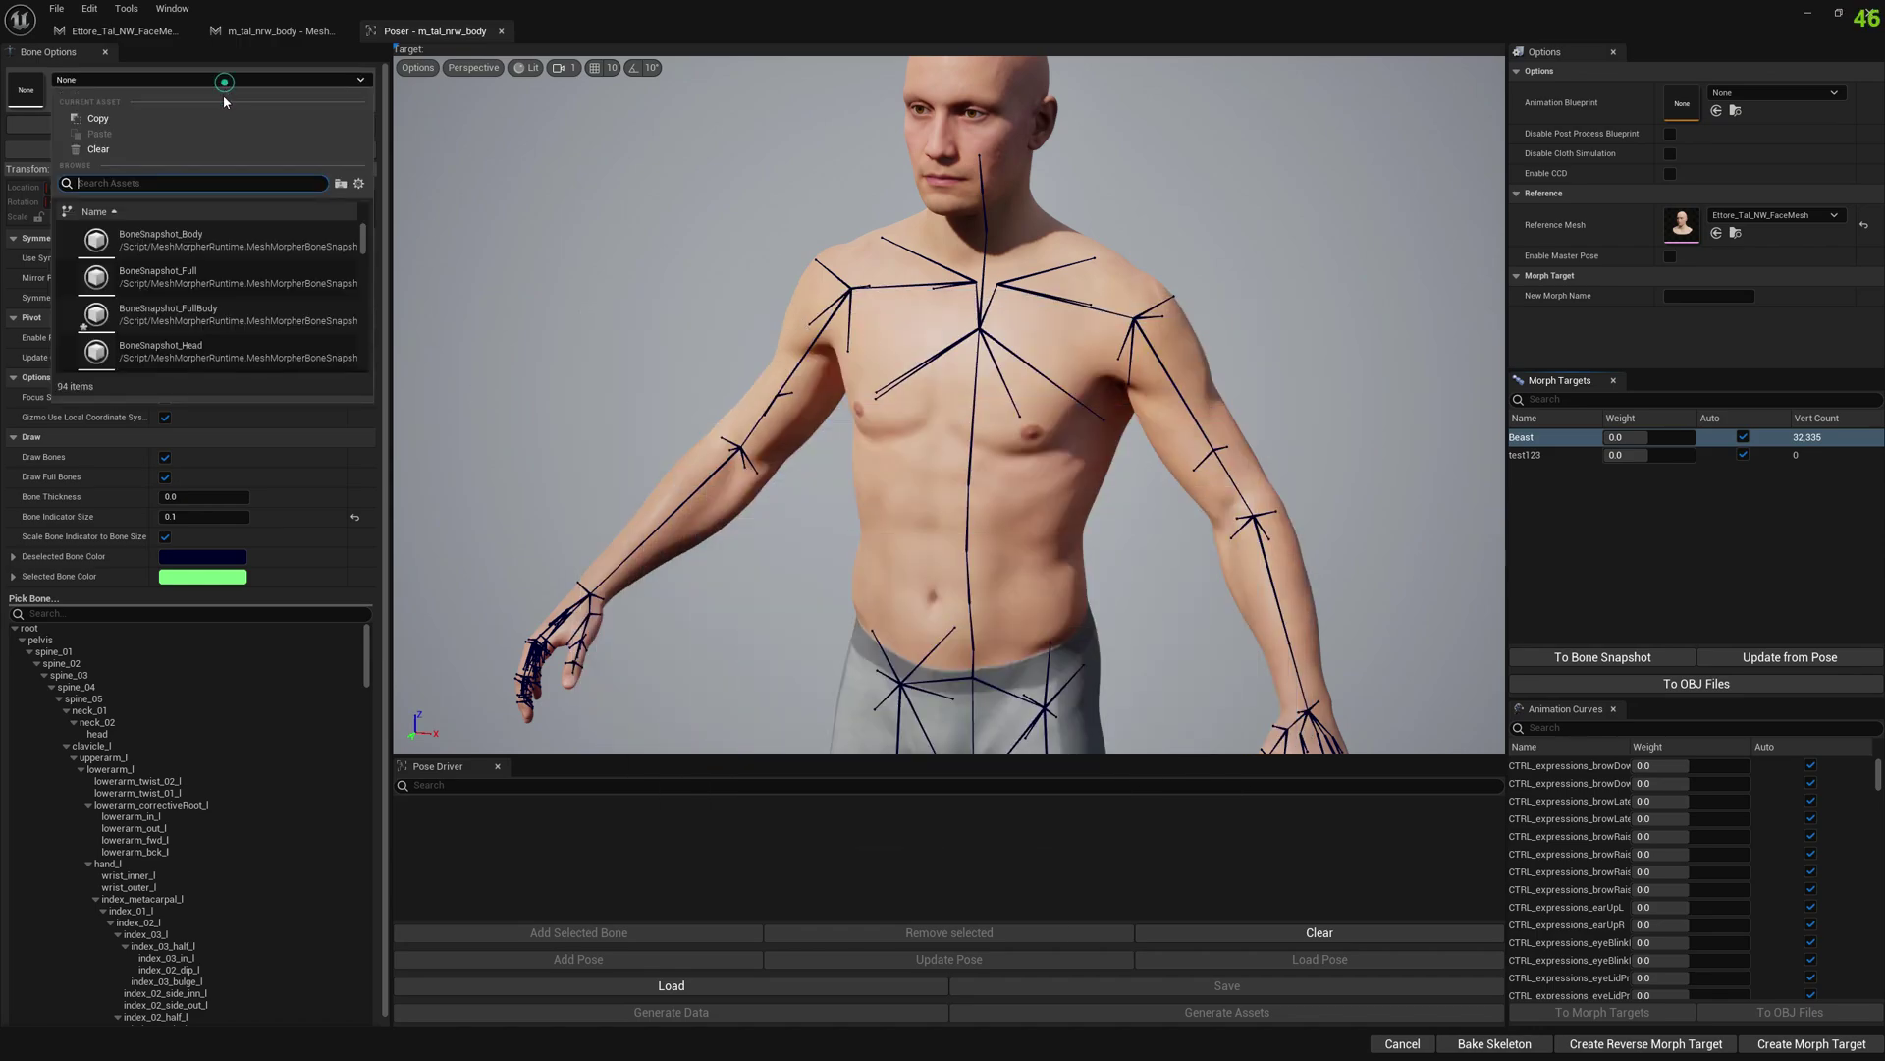
{"action": "left_click", "coordinate": [220, 315]}
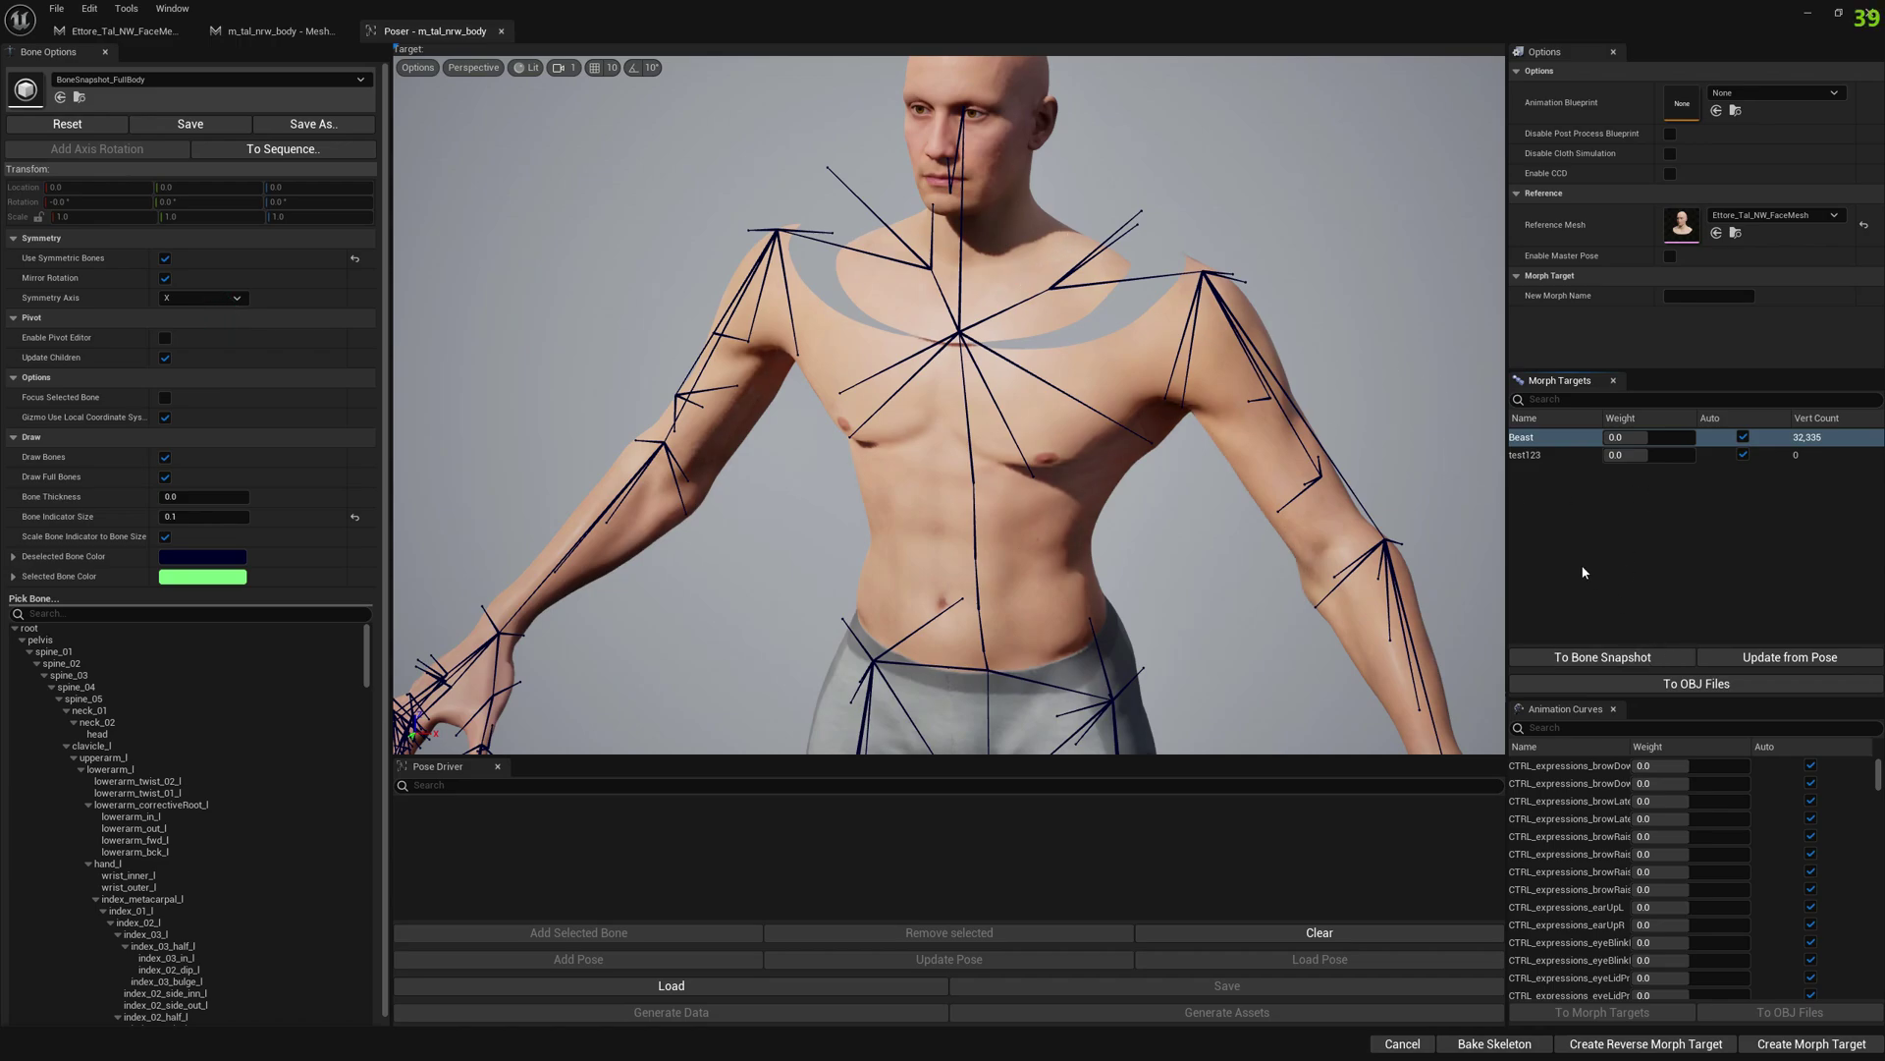
{"action": "left_click", "coordinate": [1793, 660]}
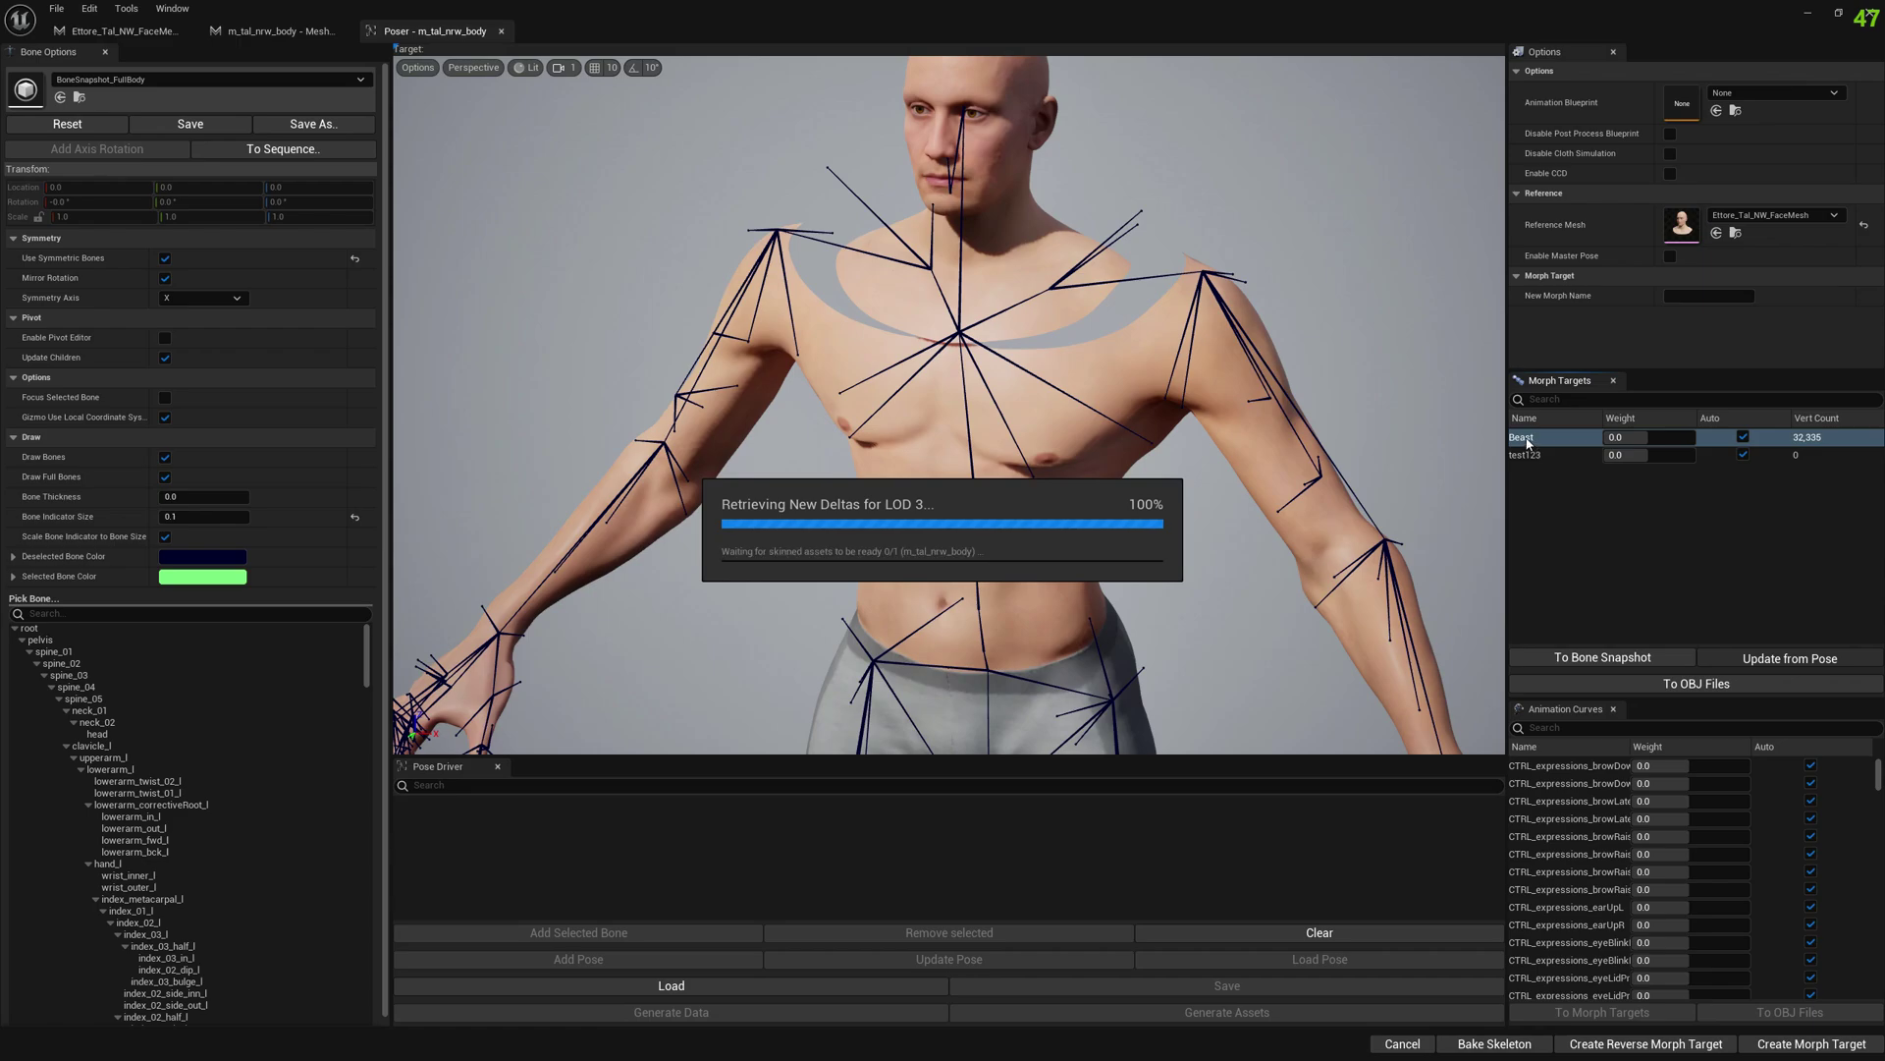
Set the body's Beast morph weight to 1.0 and bake the fitted skeleton into the mesh.
{"action": "left_click_drag", "start_coordinate": [1649, 439], "coordinate": [1679, 439]}
{"action": "right_click_drag", "start_coordinate": [1493, 468], "coordinate": [1453, 452]}
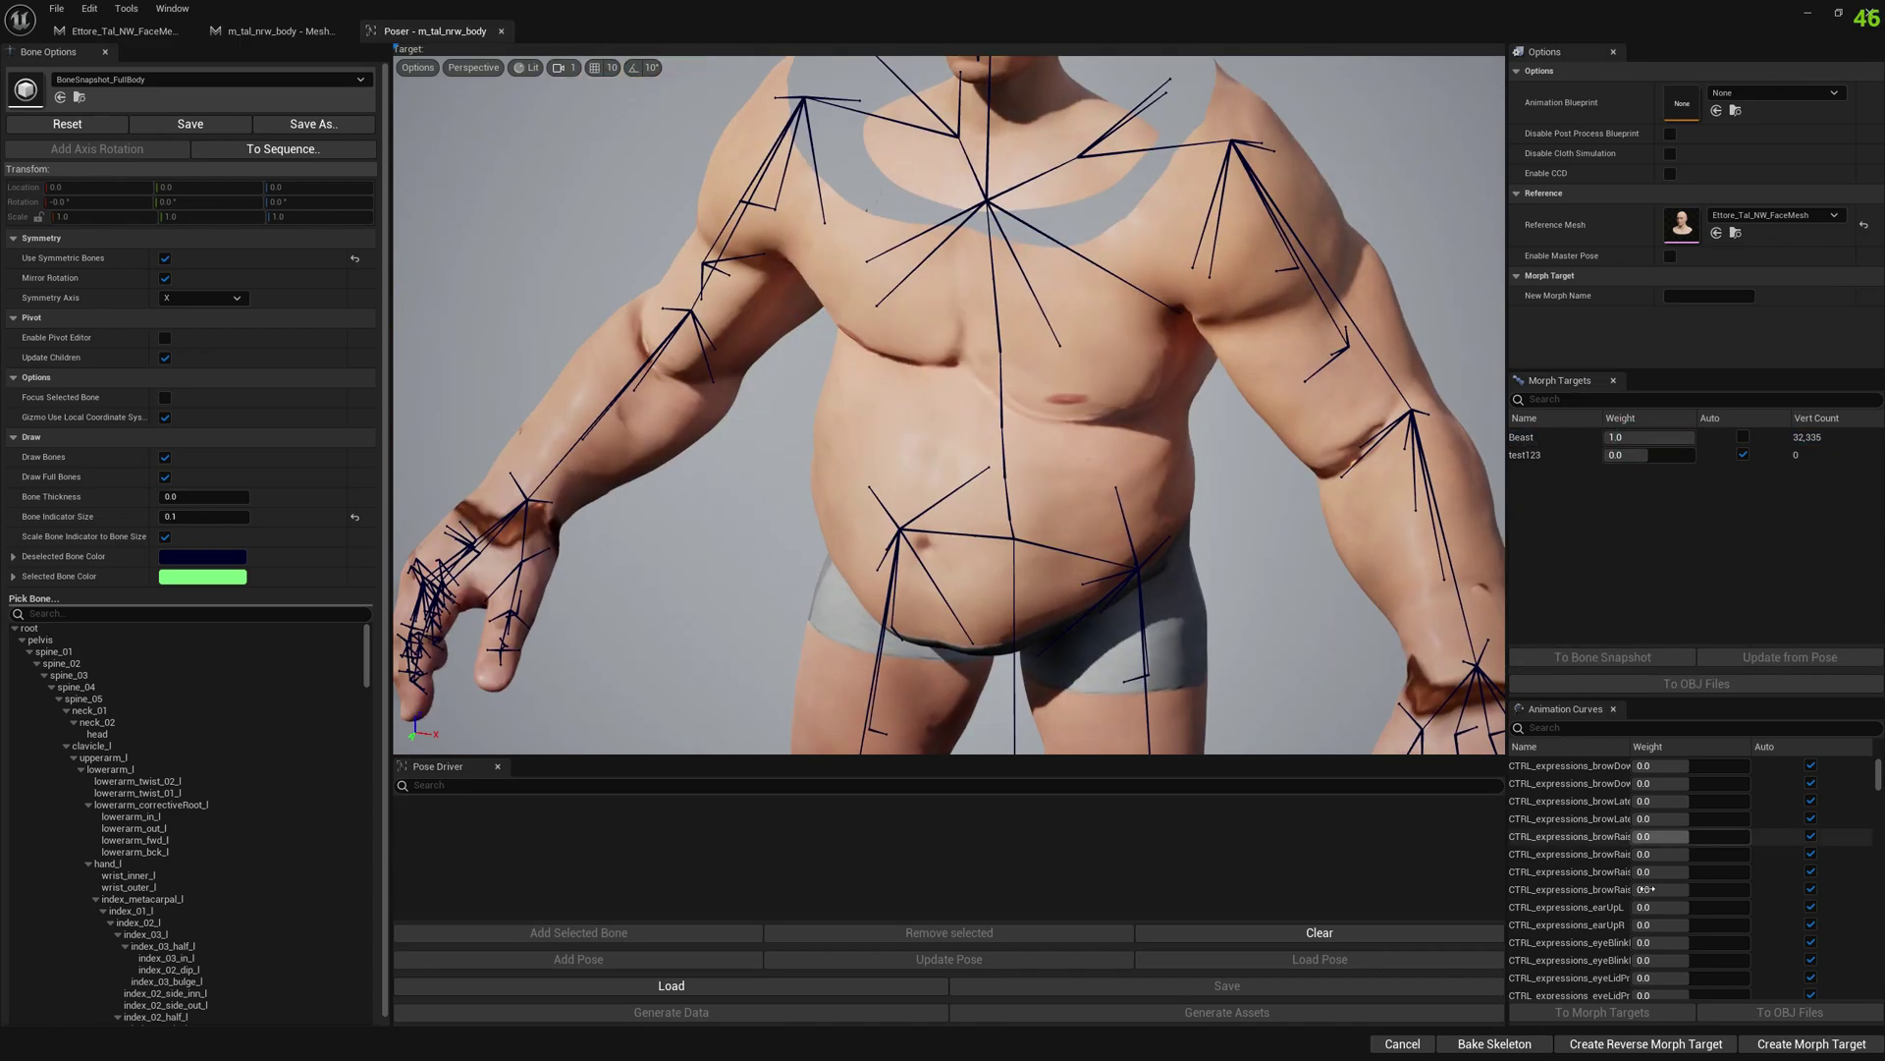
{"action": "left_click", "coordinate": [1495, 1044]}
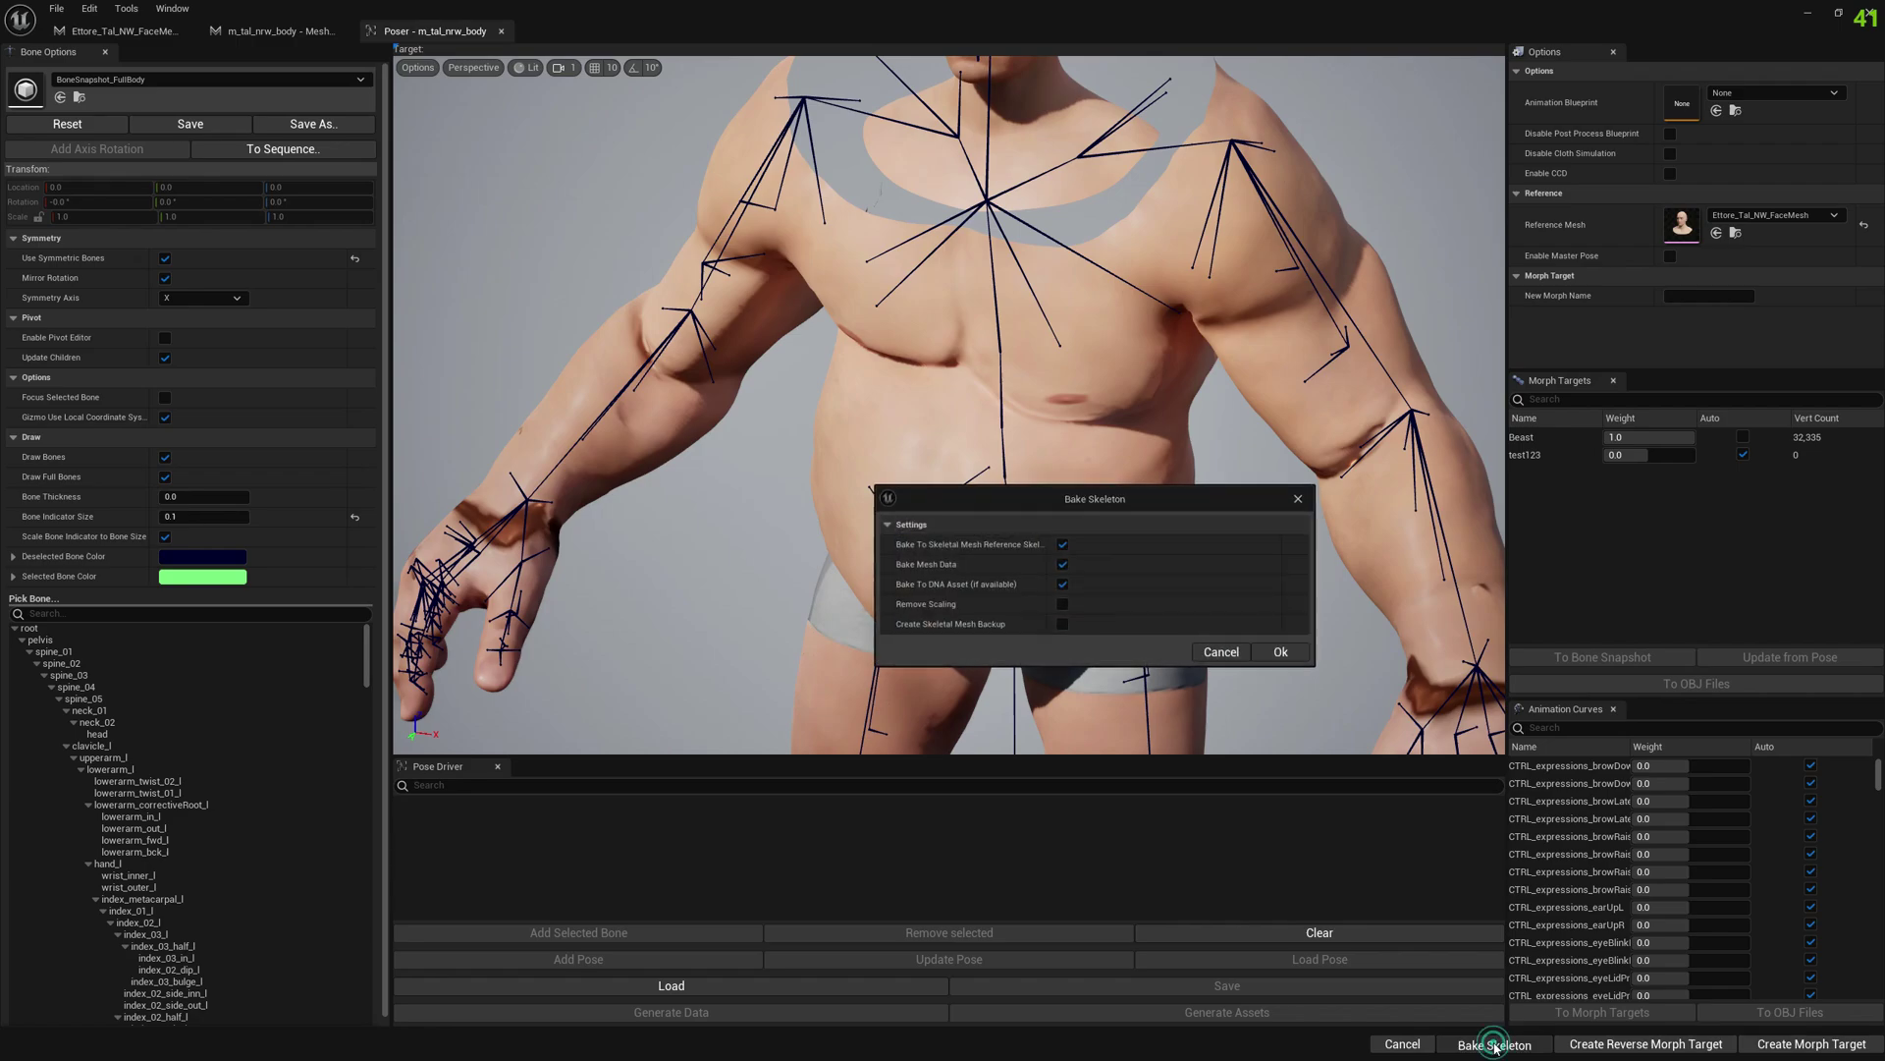
{"action": "left_click", "coordinate": [1282, 653]}
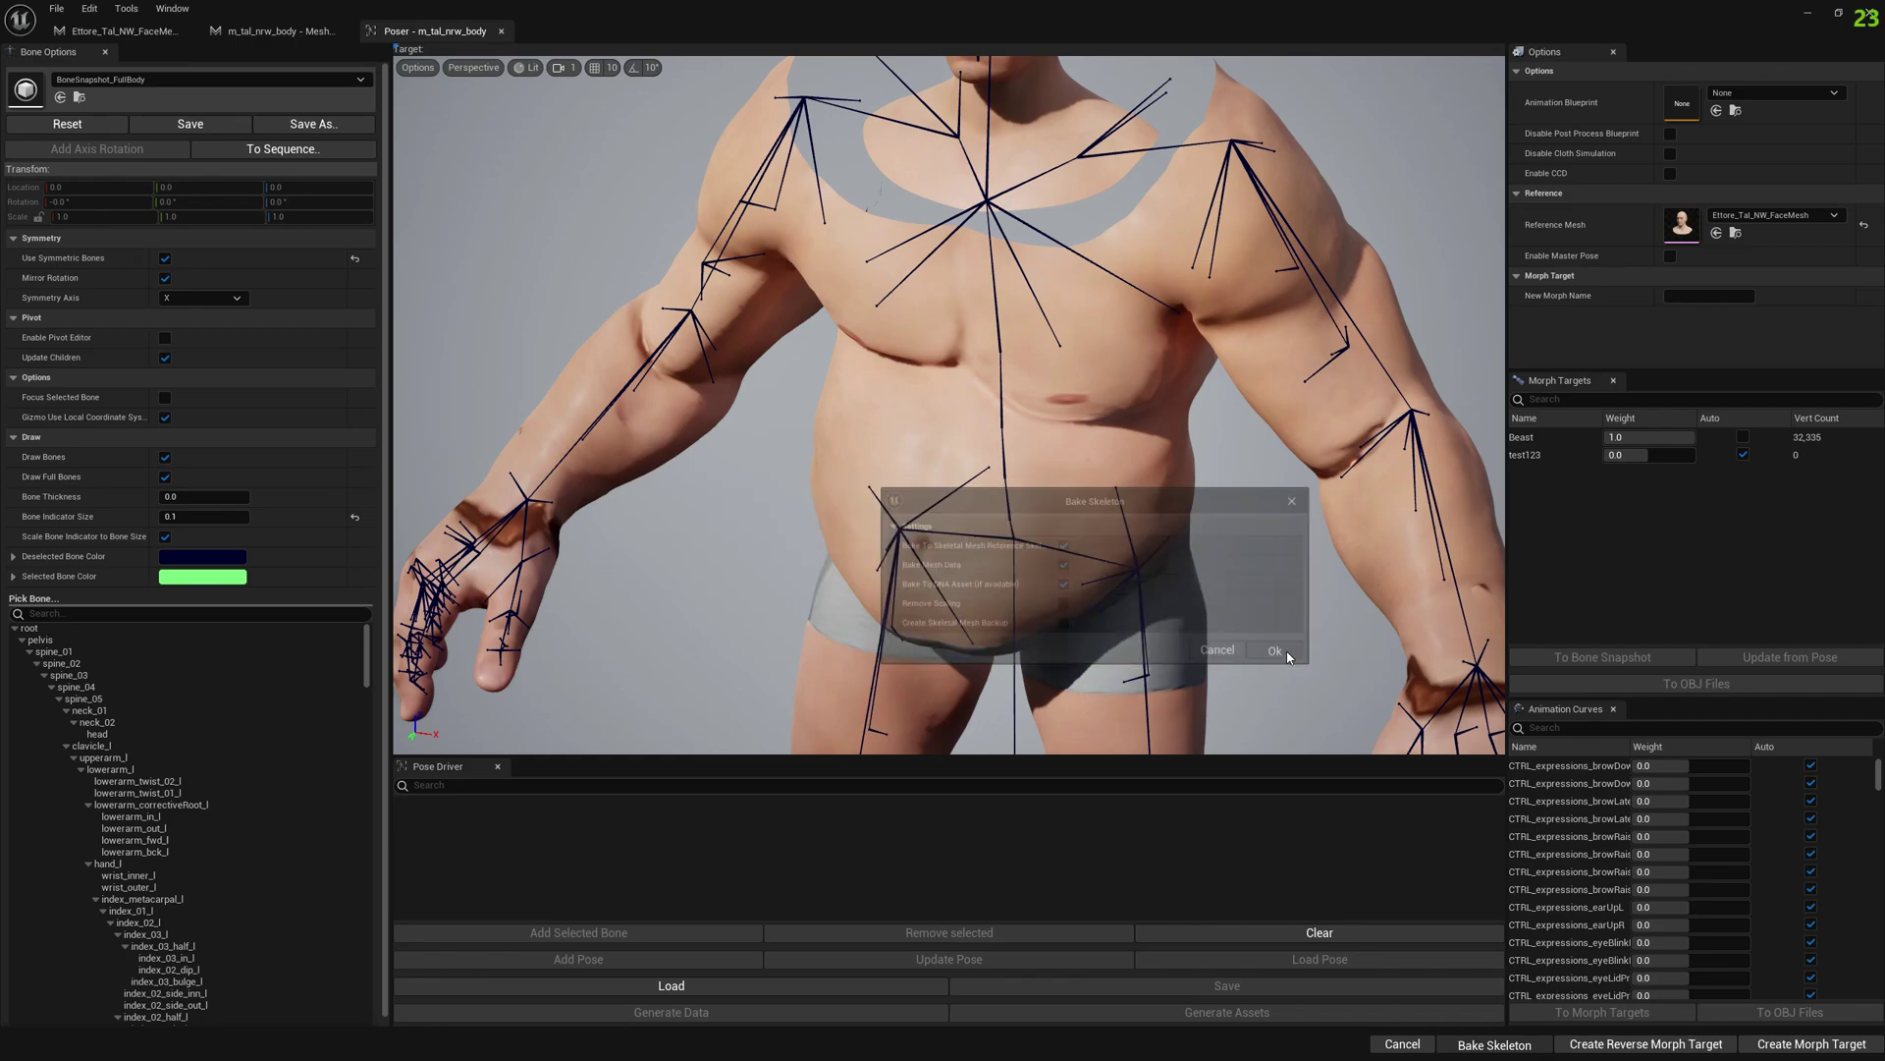
In the face mesh Poser, load BoneSnapshot_FullBody and update the Beast morph from that pose.
{"action": "left_click", "coordinate": [116, 30]}
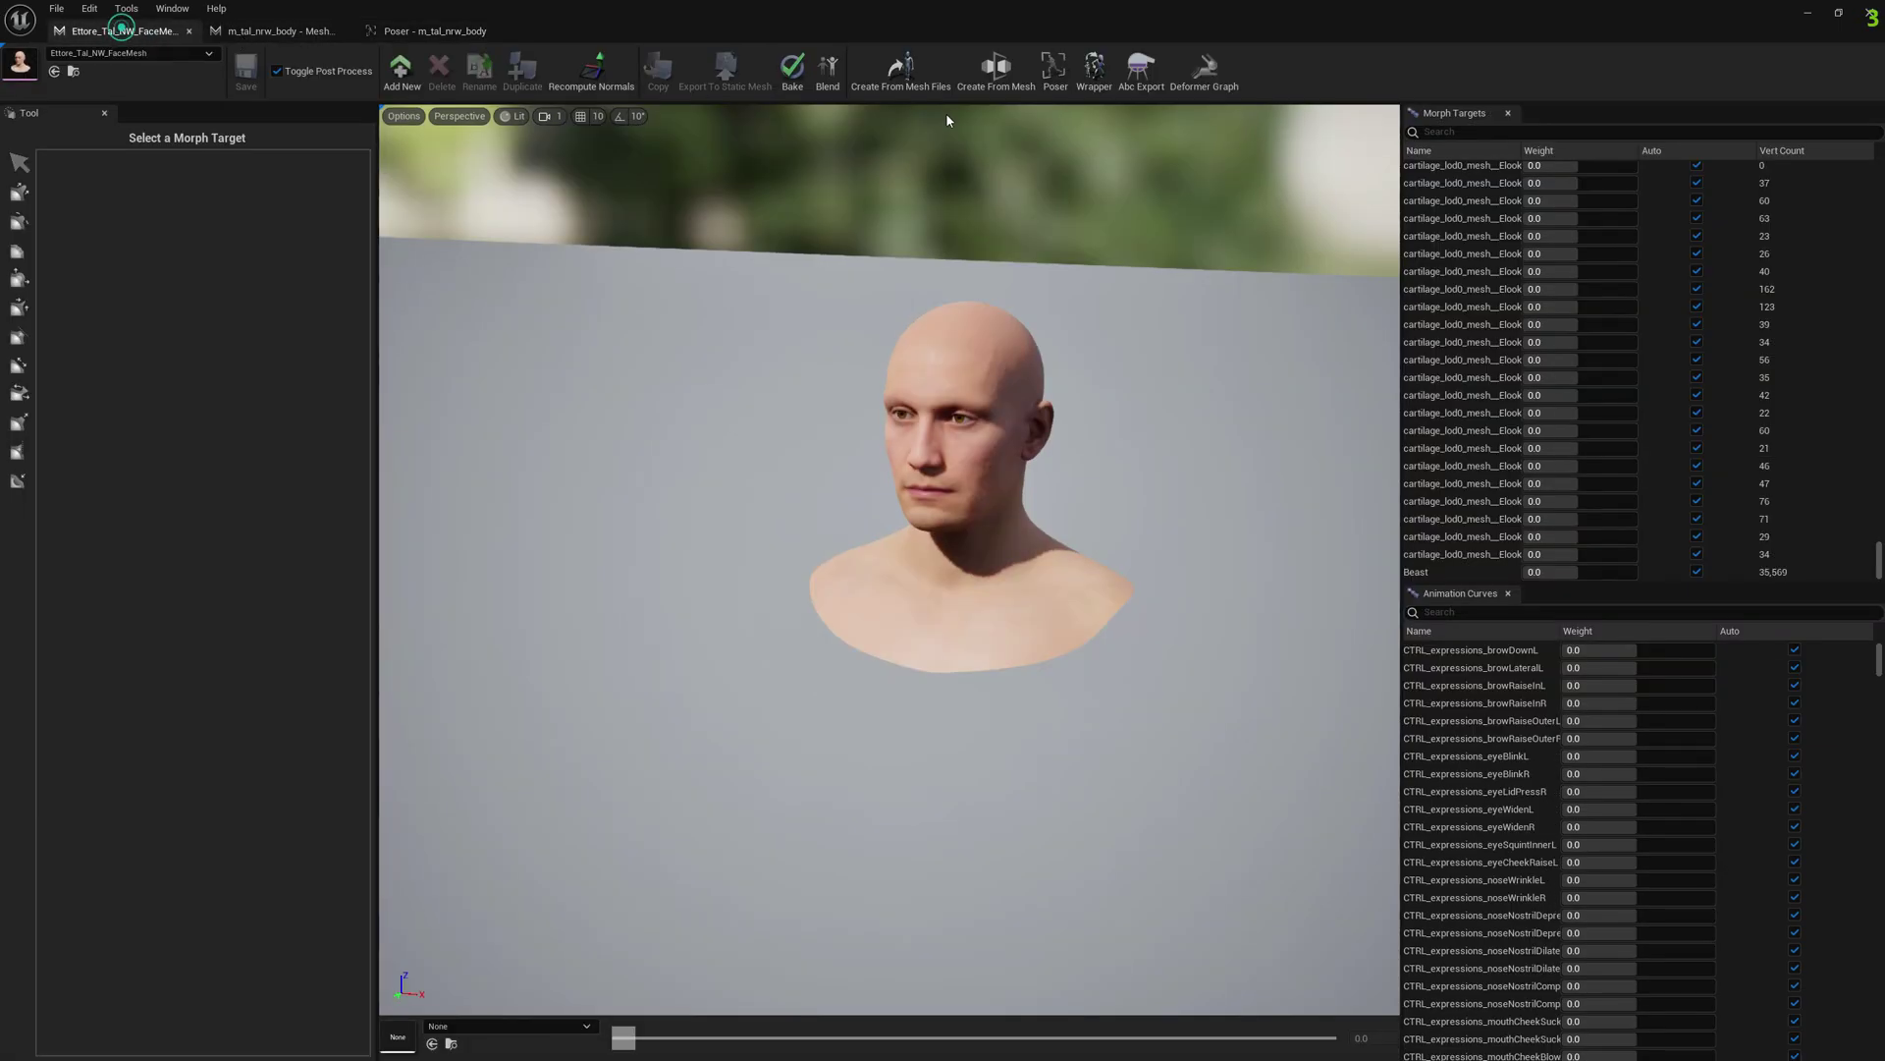
{"action": "left_click", "coordinate": [1056, 69]}
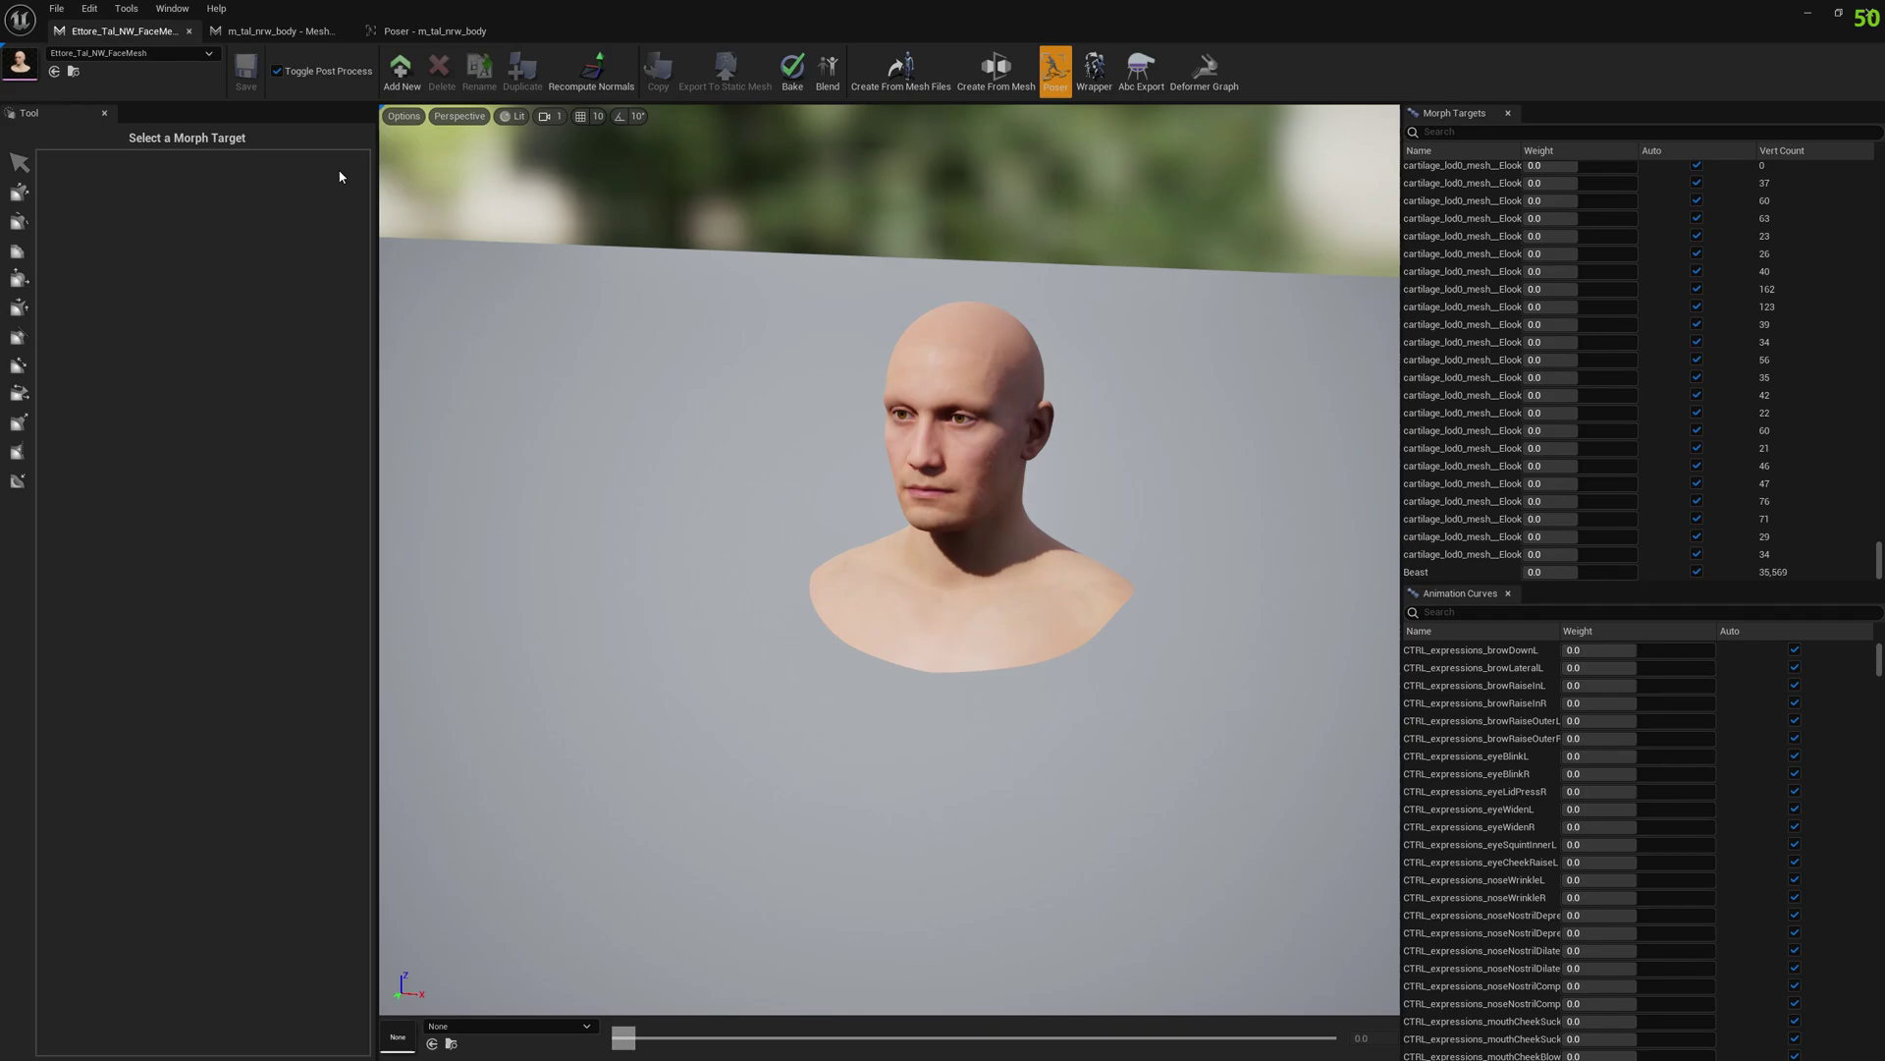
{"action": "left_click", "coordinate": [123, 80]}
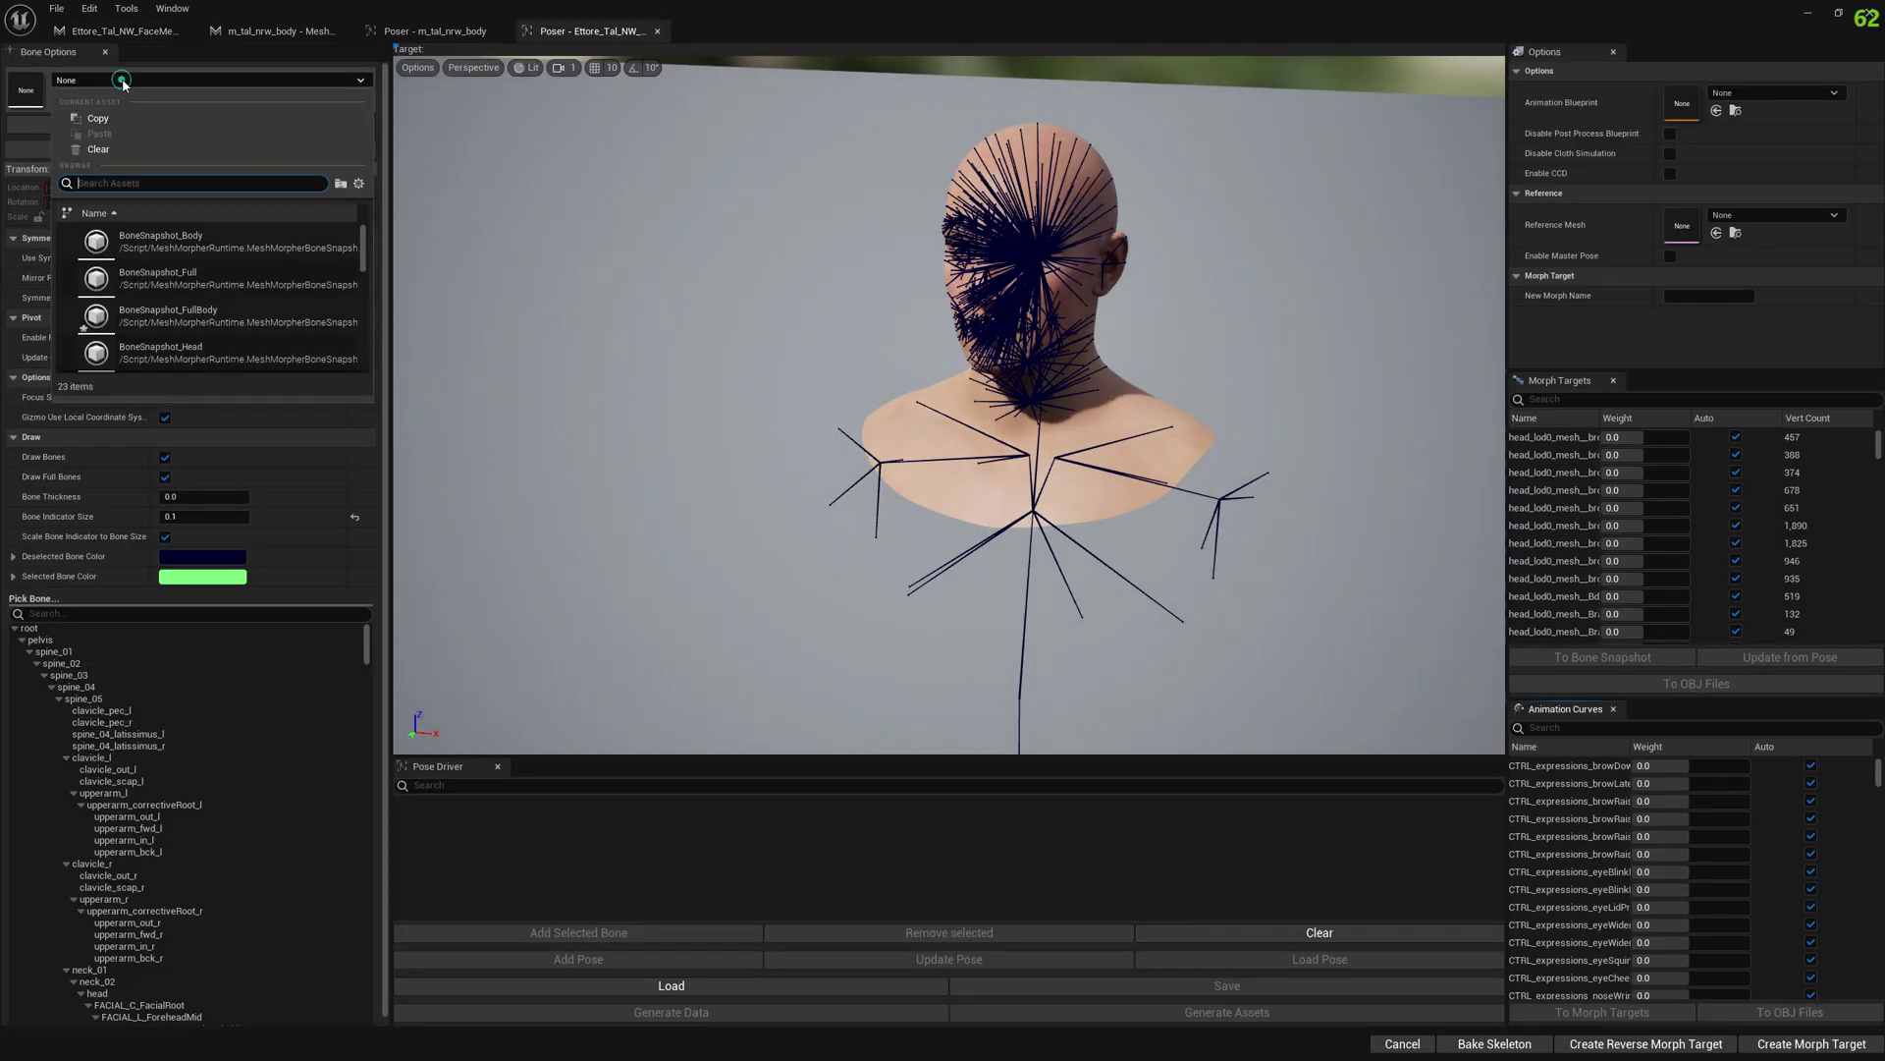
{"action": "left_click", "coordinate": [195, 322]}
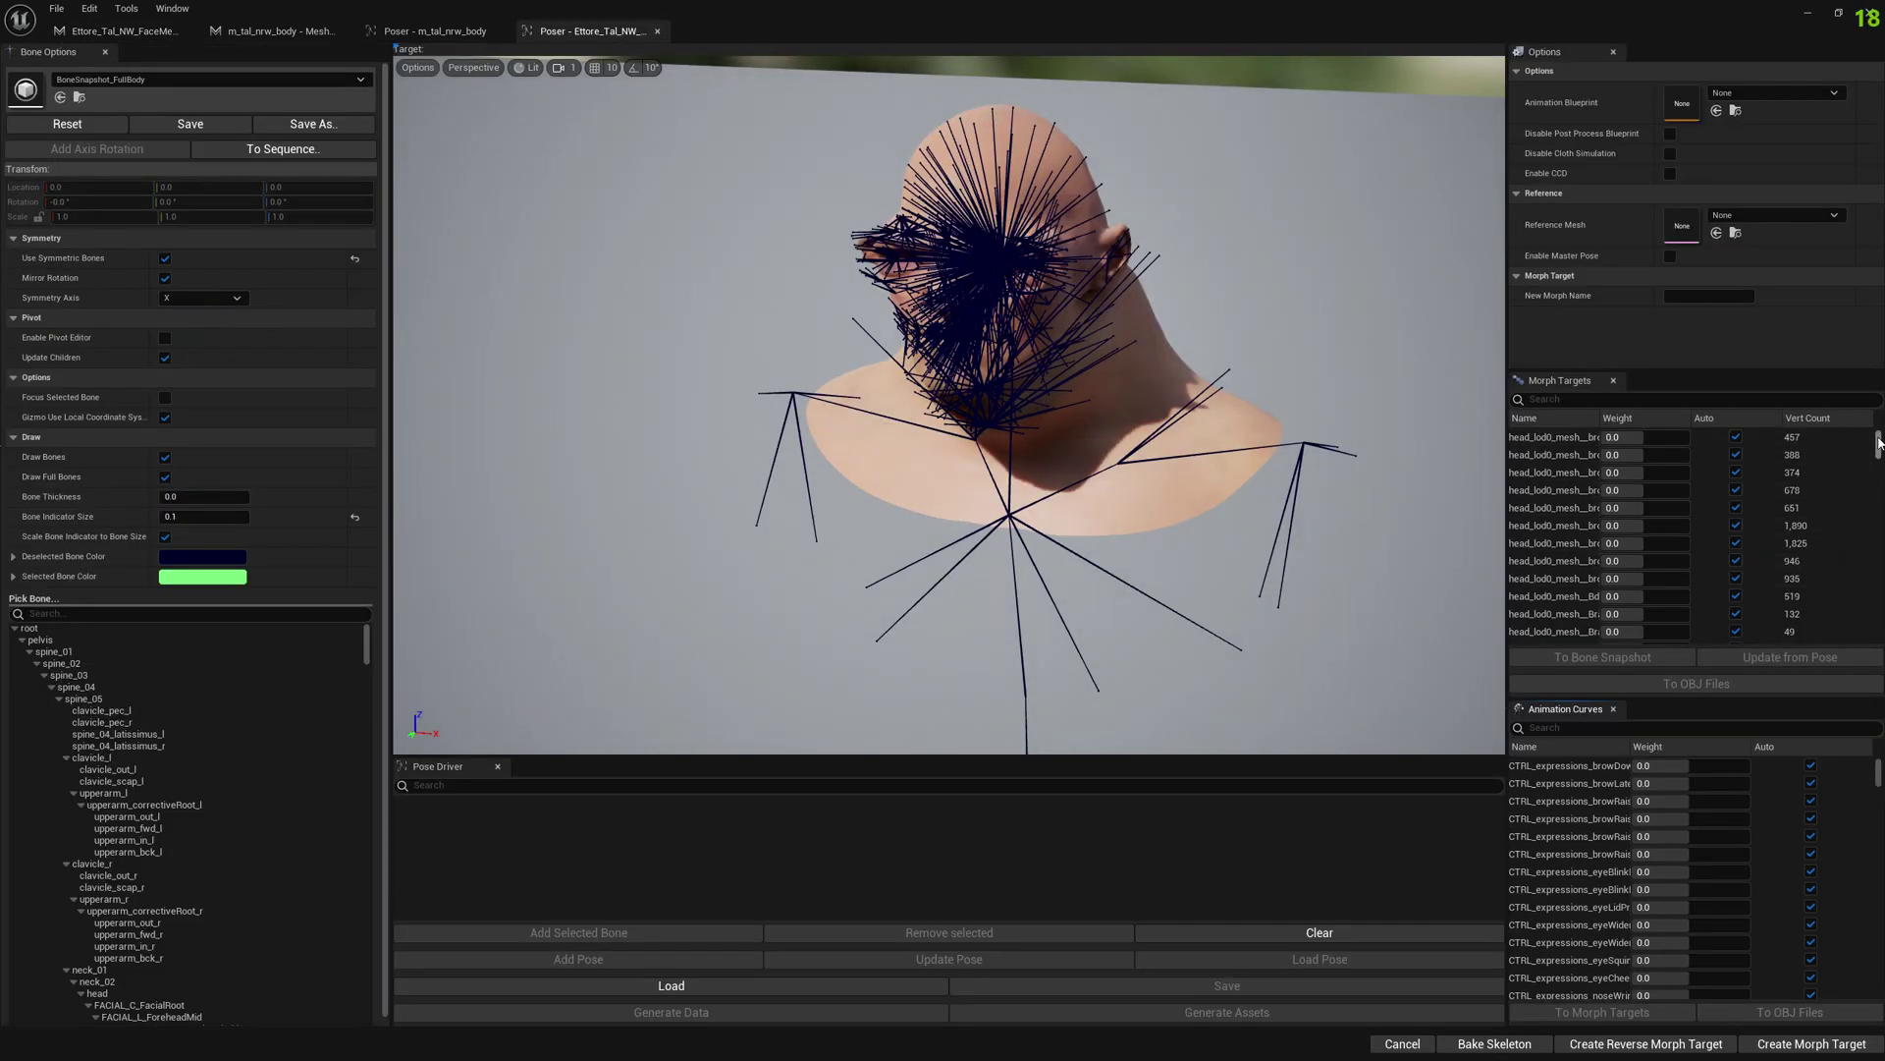
{"action": "scroll", "coordinate": [1879, 447], "scroll_direction": "down", "scroll_amount": 10}
{"action": "left_click", "coordinate": [1547, 635]}
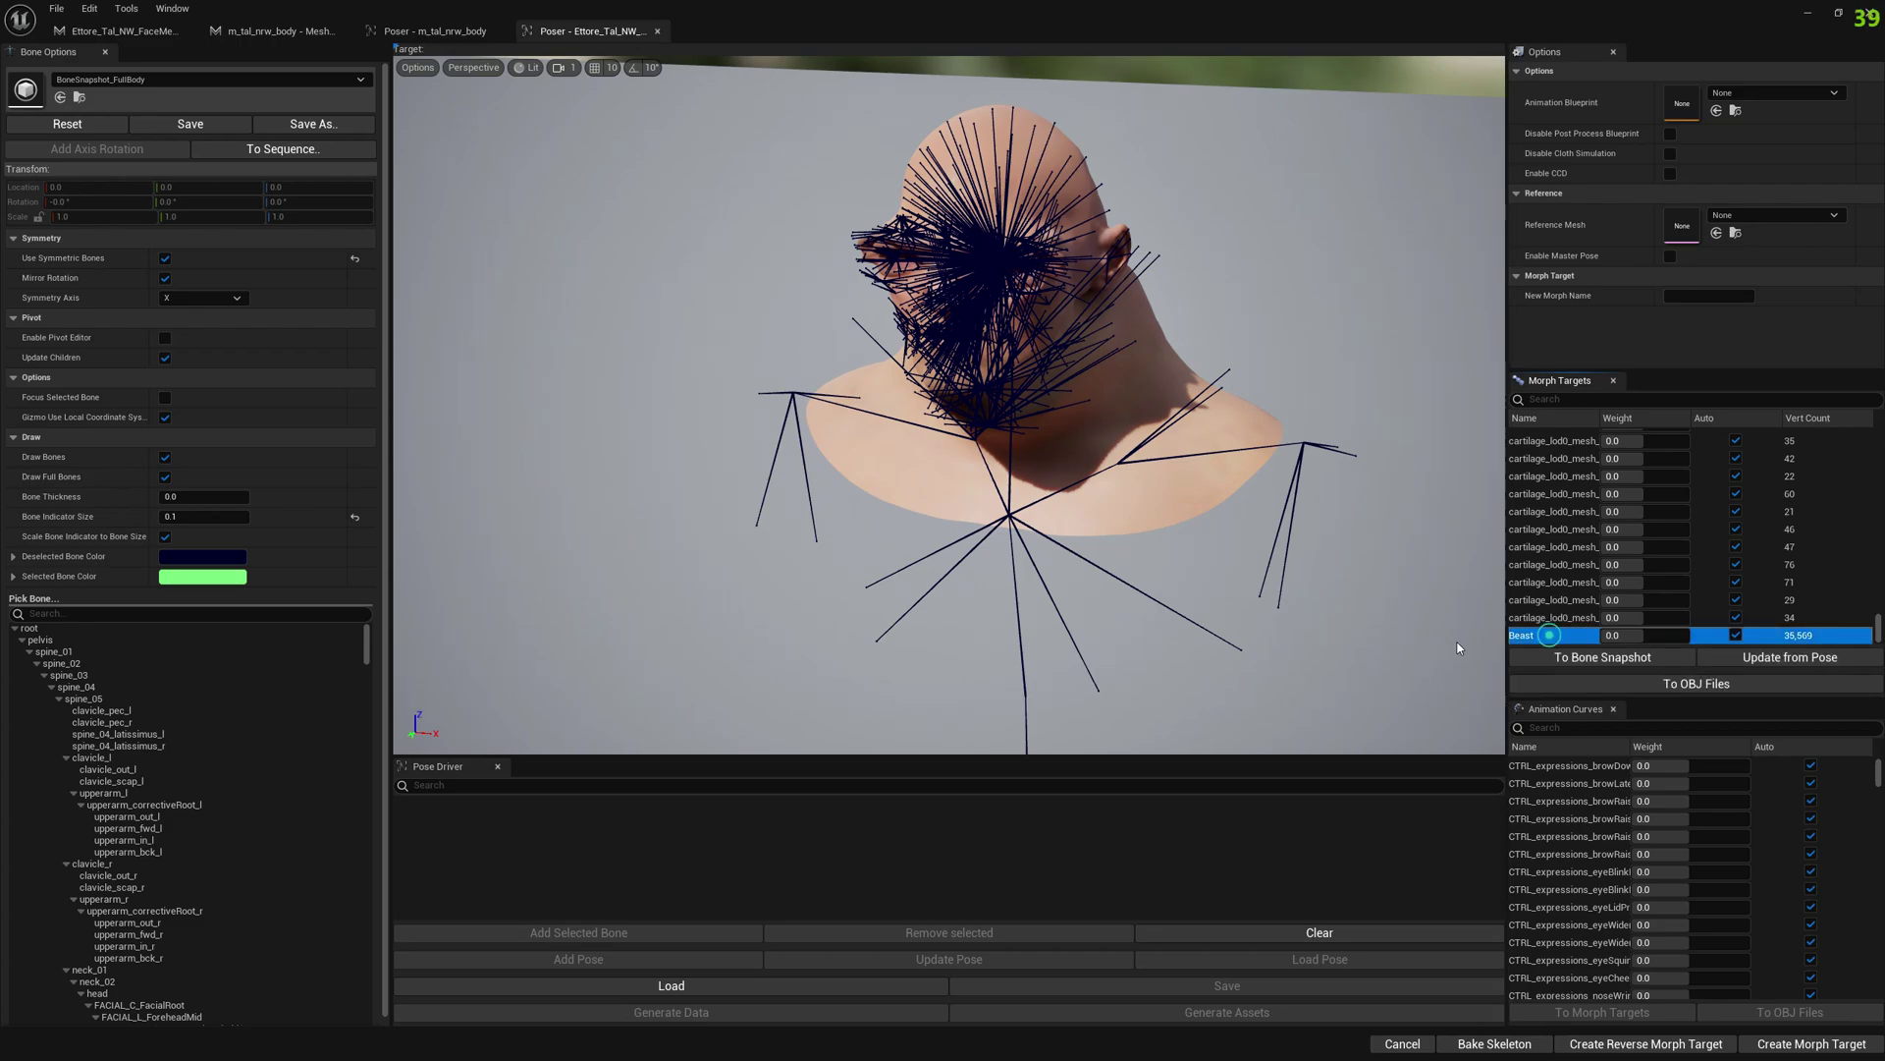
{"action": "left_click", "coordinate": [1765, 666]}
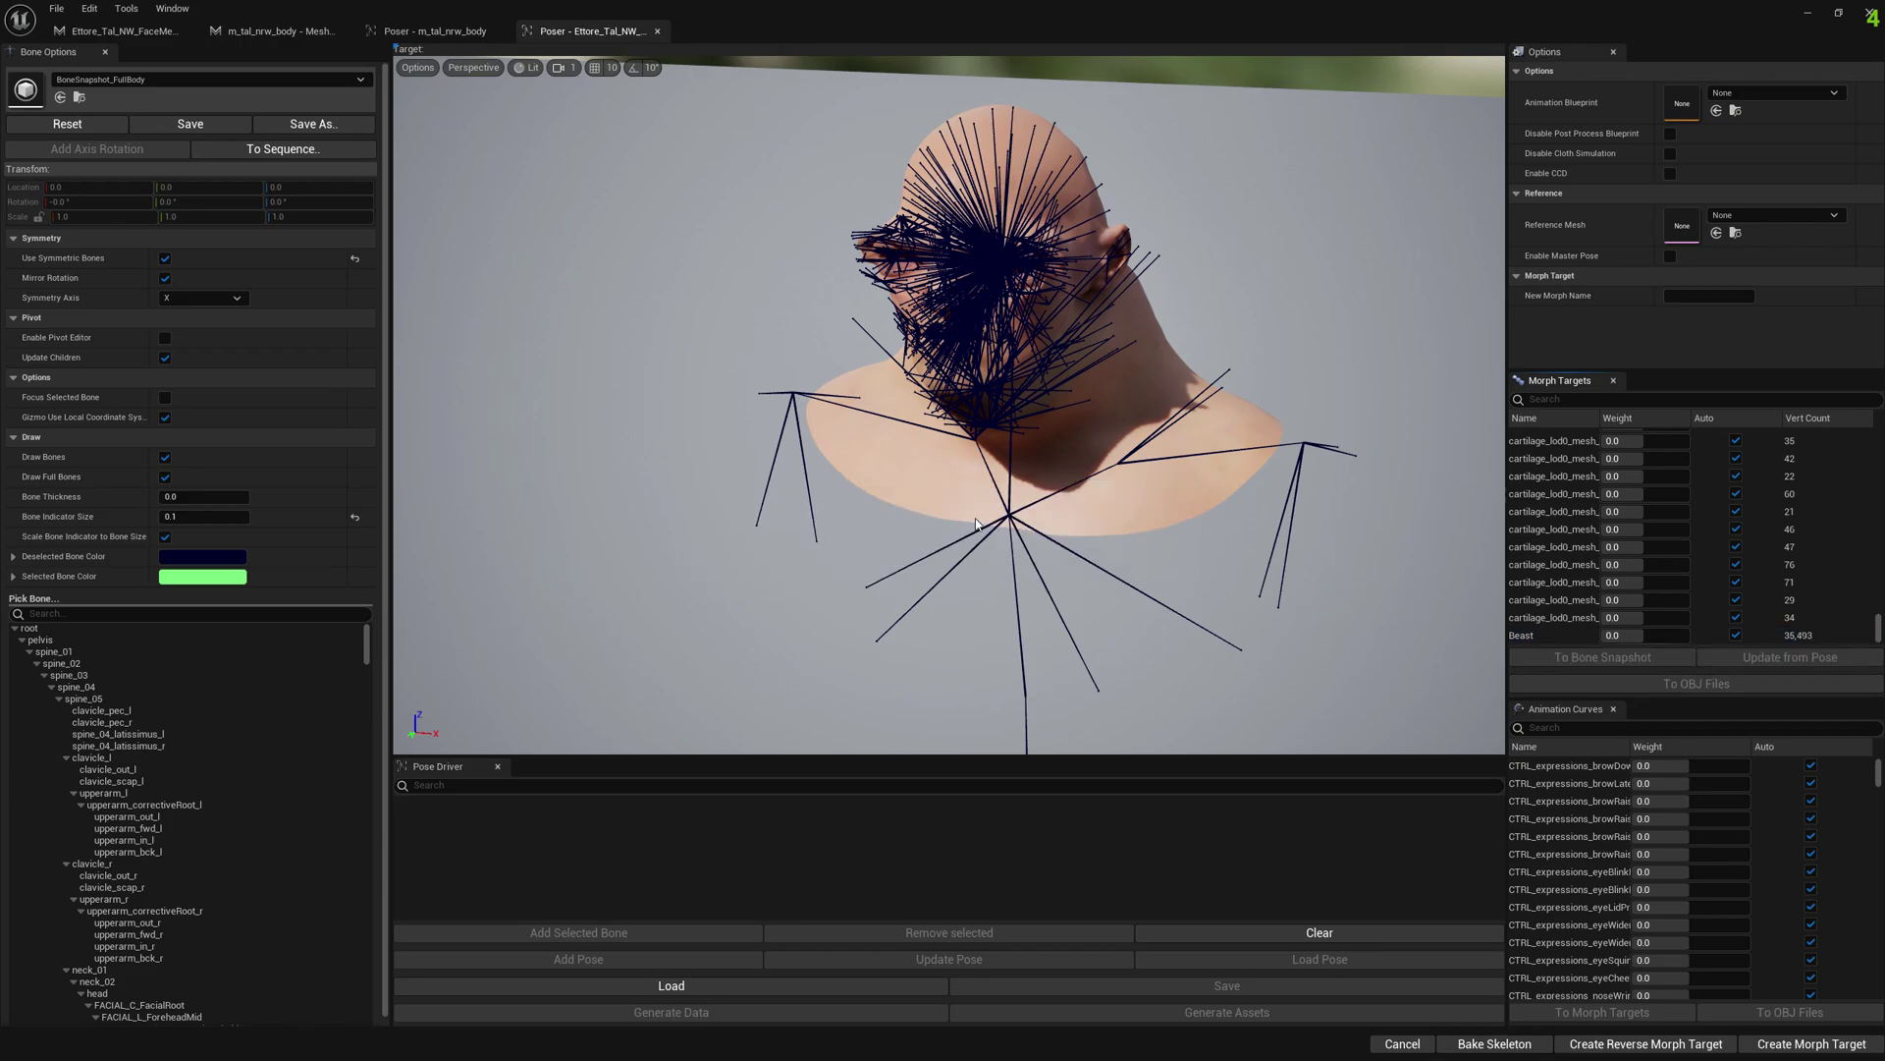
Set the face's Beast morph weight to 1.0 and bake the face skeleton.
{"action": "left_click_drag", "start_coordinate": [1615, 635], "coordinate": [1729, 634]}
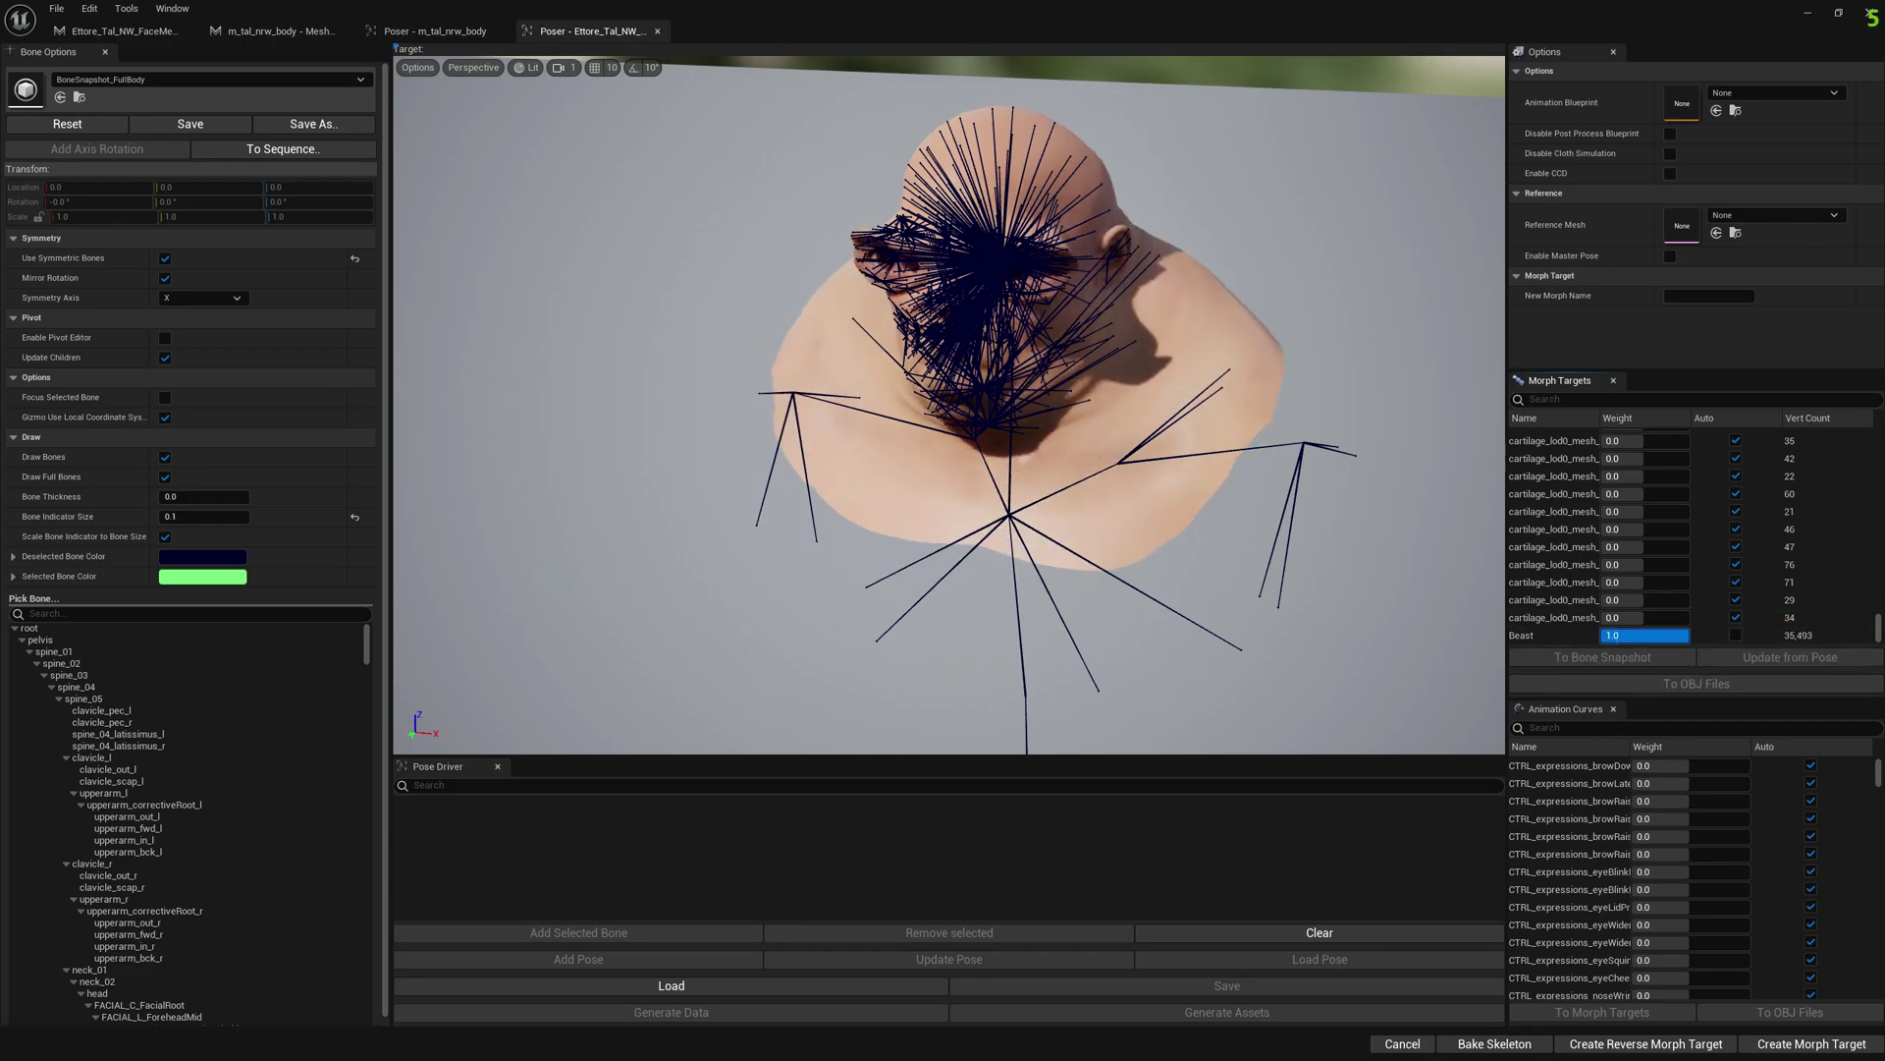
{"action": "left_click", "coordinate": [1513, 1043]}
{"action": "left_click", "coordinate": [1280, 654]}
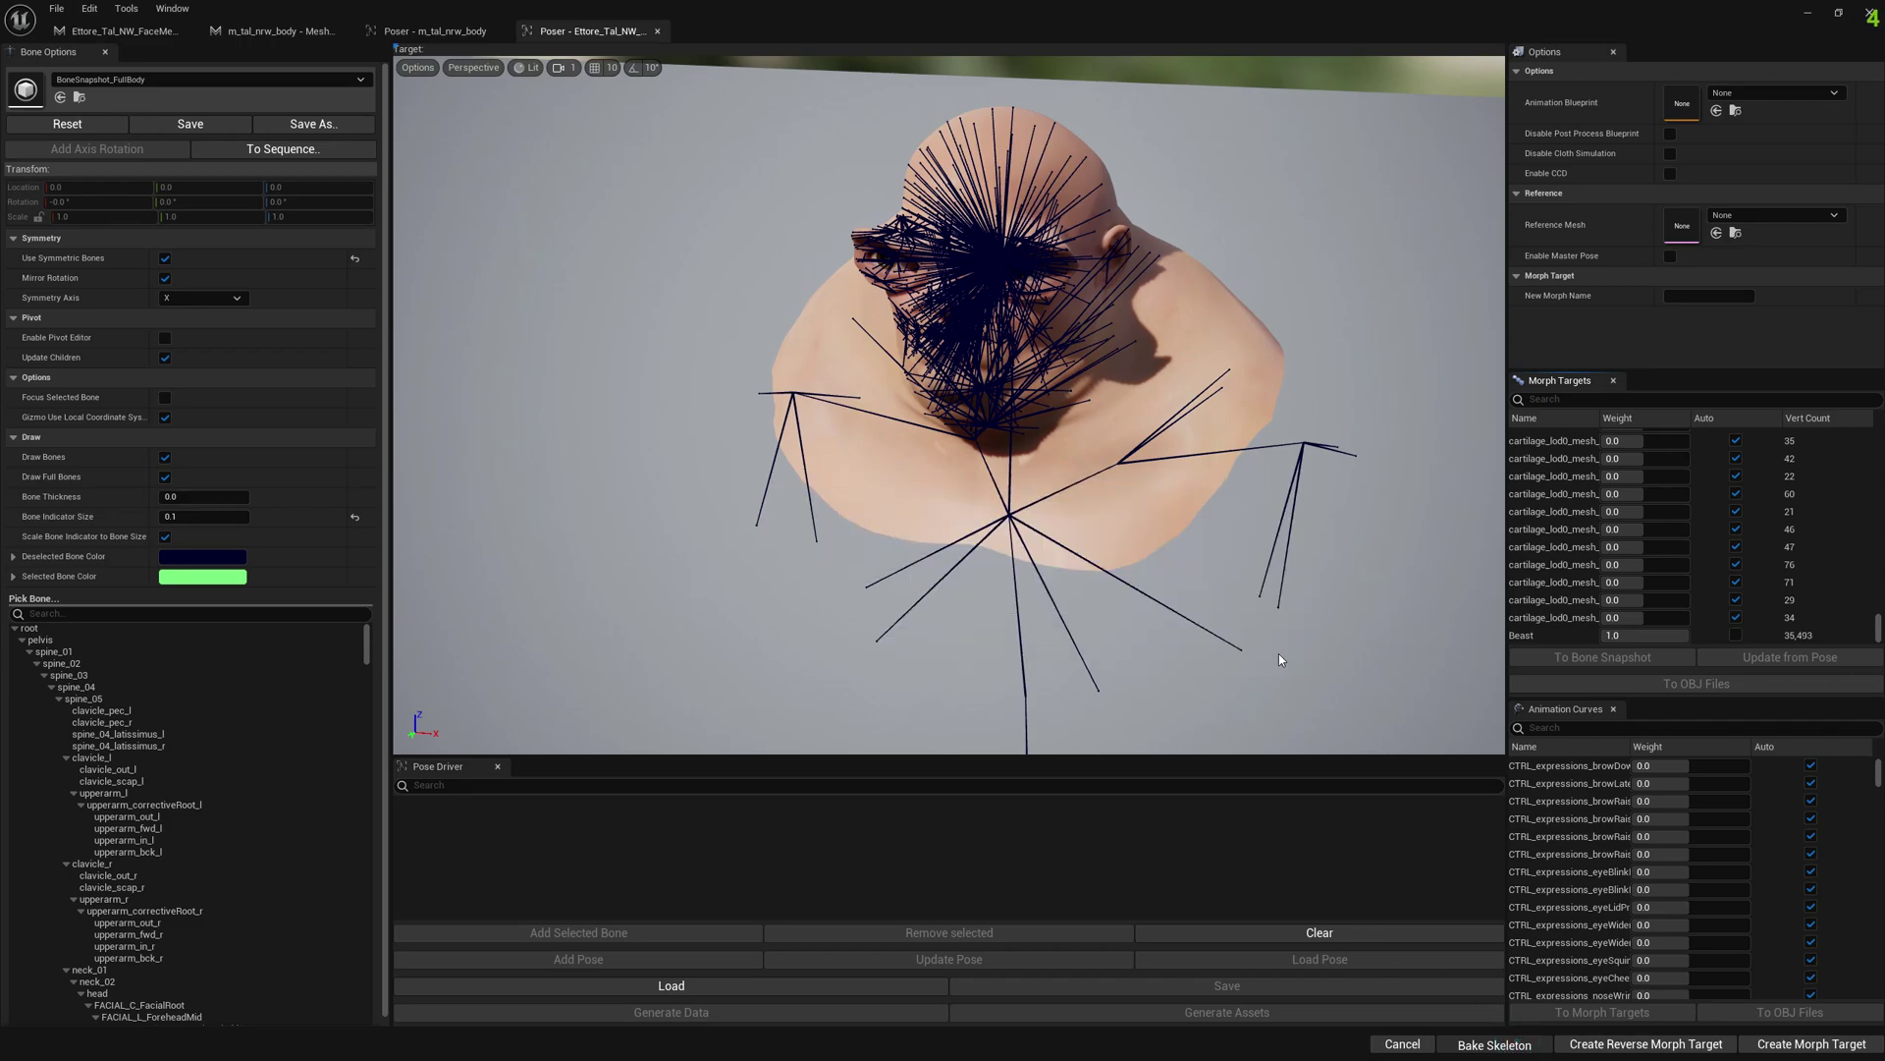
Recompute normals for Ettore_Tal_NW_FaceMesh and m_tal_nrw_body together, with merge tolerances 0.001 and 0.002.
{"action": "left_click", "coordinate": [128, 31]}
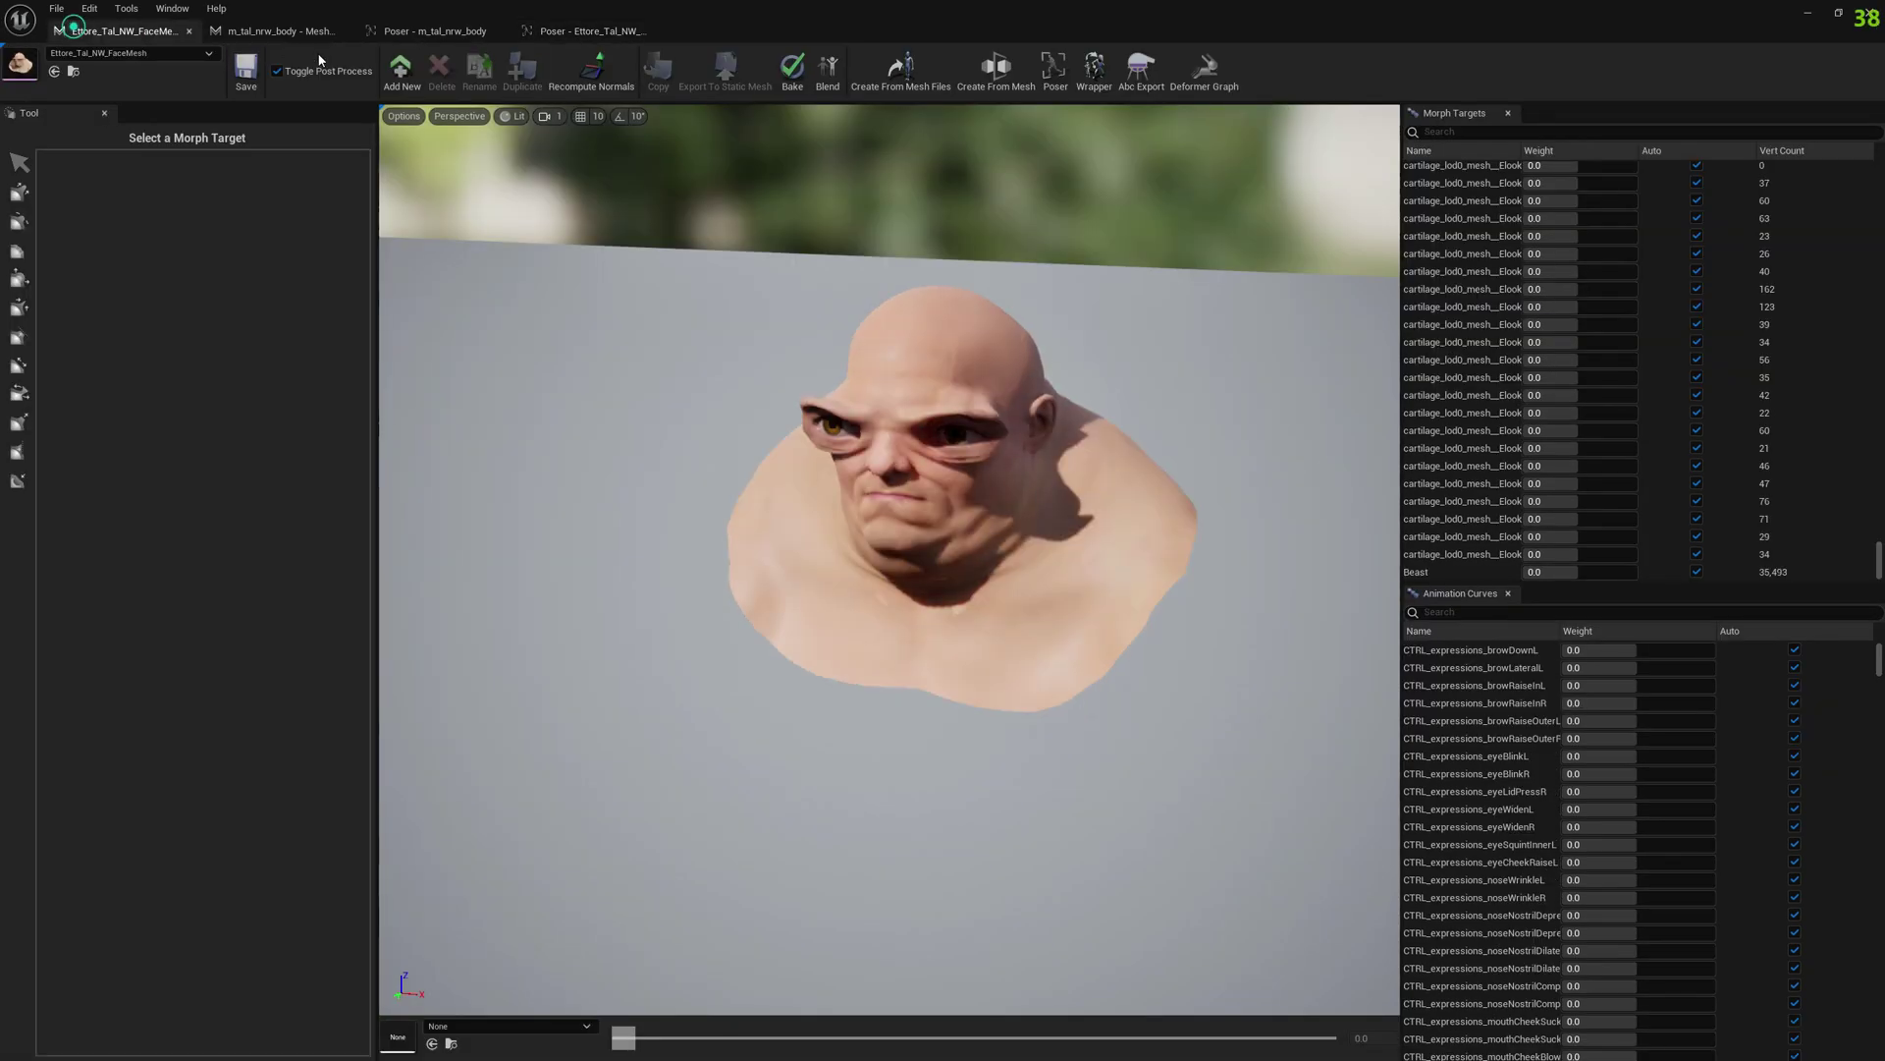
{"action": "left_click", "coordinate": [591, 69]}
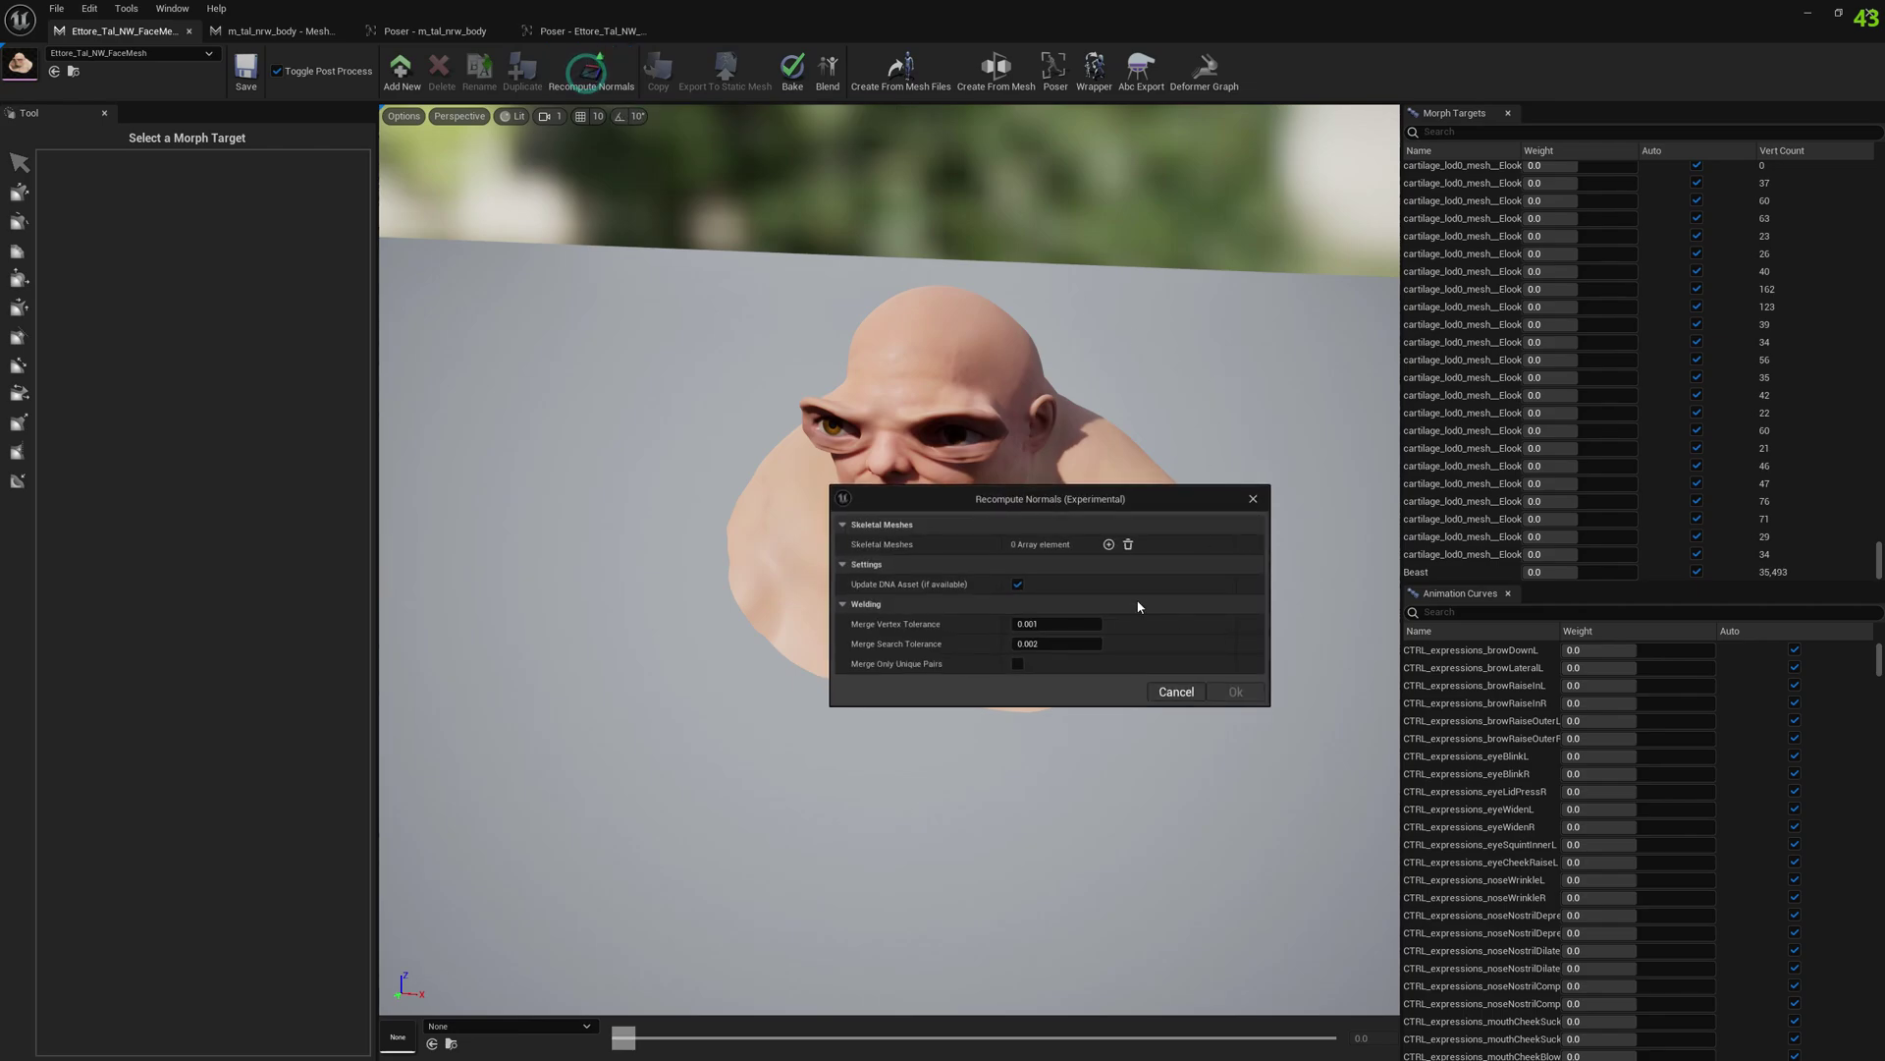
{"action": "left_click", "coordinate": [1109, 543]}
{"action": "left_click", "coordinate": [1108, 543]}
{"action": "left_click", "coordinate": [1114, 566]}
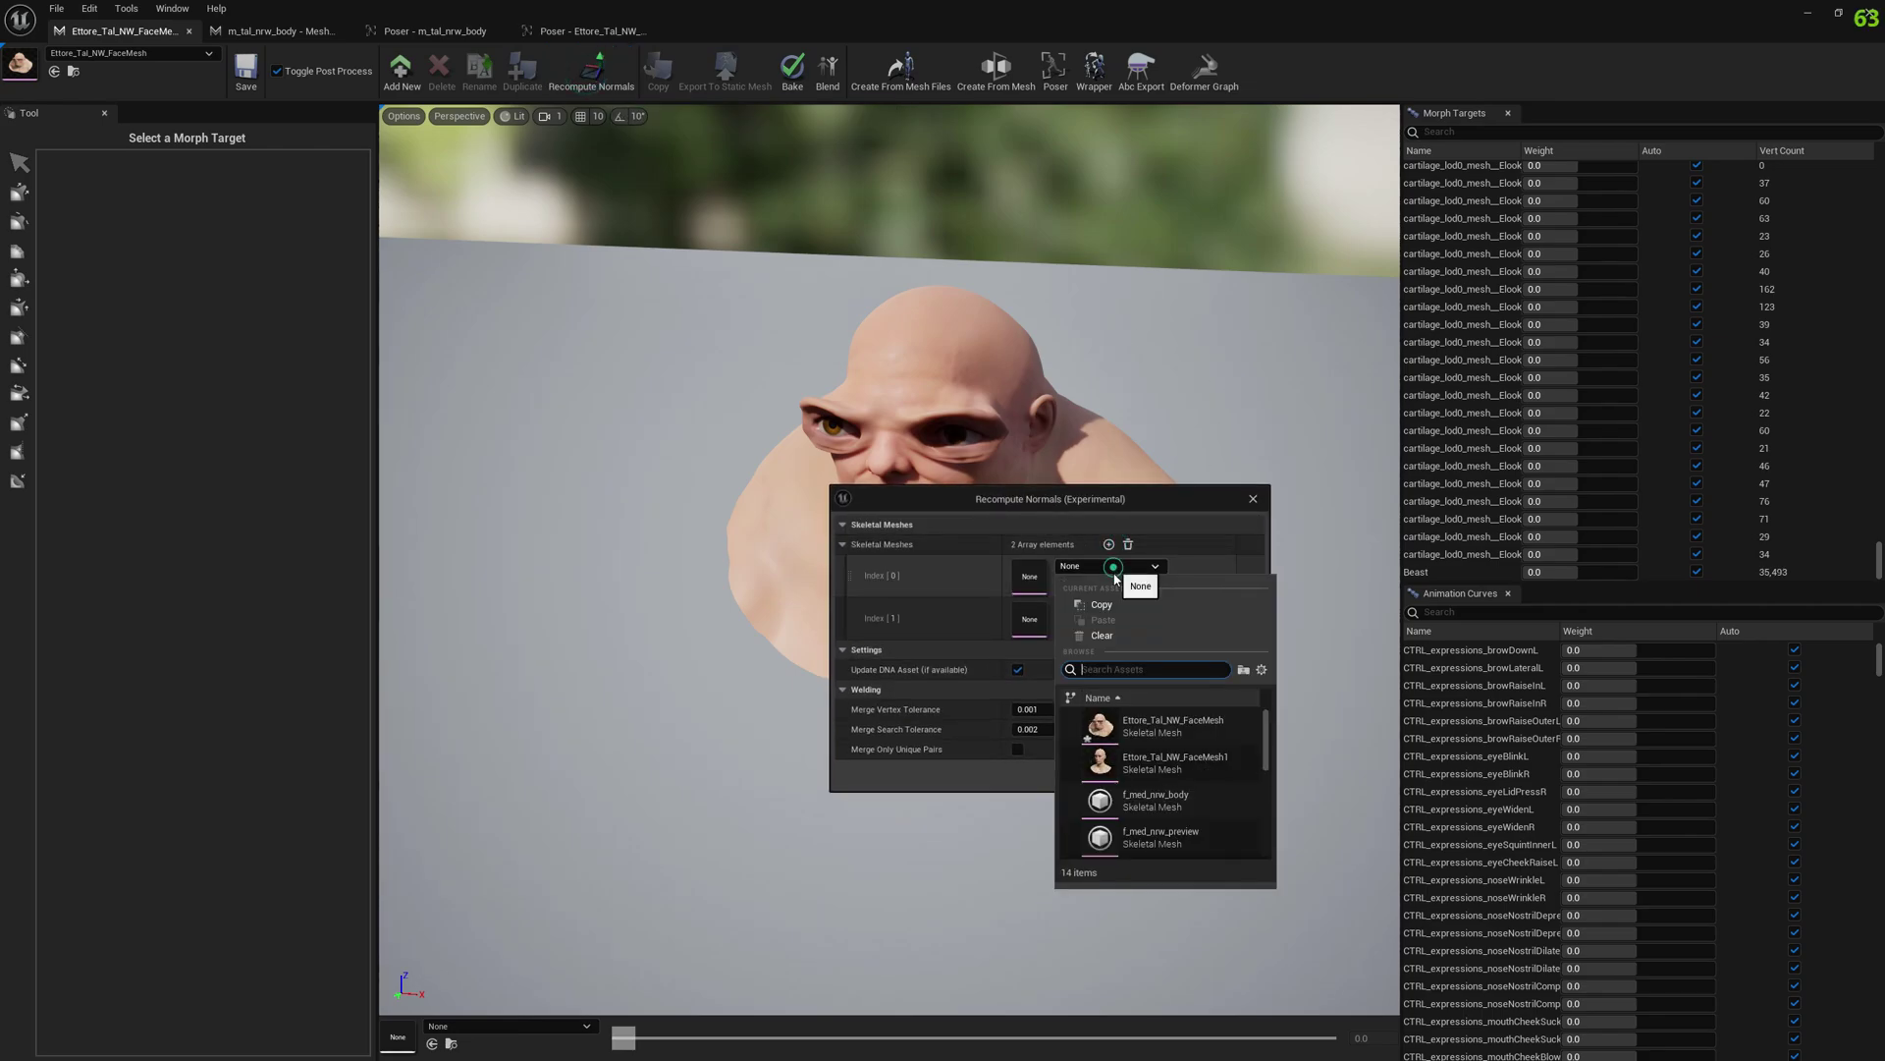
{"action": "left_click", "coordinate": [1145, 724]}
{"action": "left_click", "coordinate": [1108, 609]}
{"action": "type", "text": "ett"}
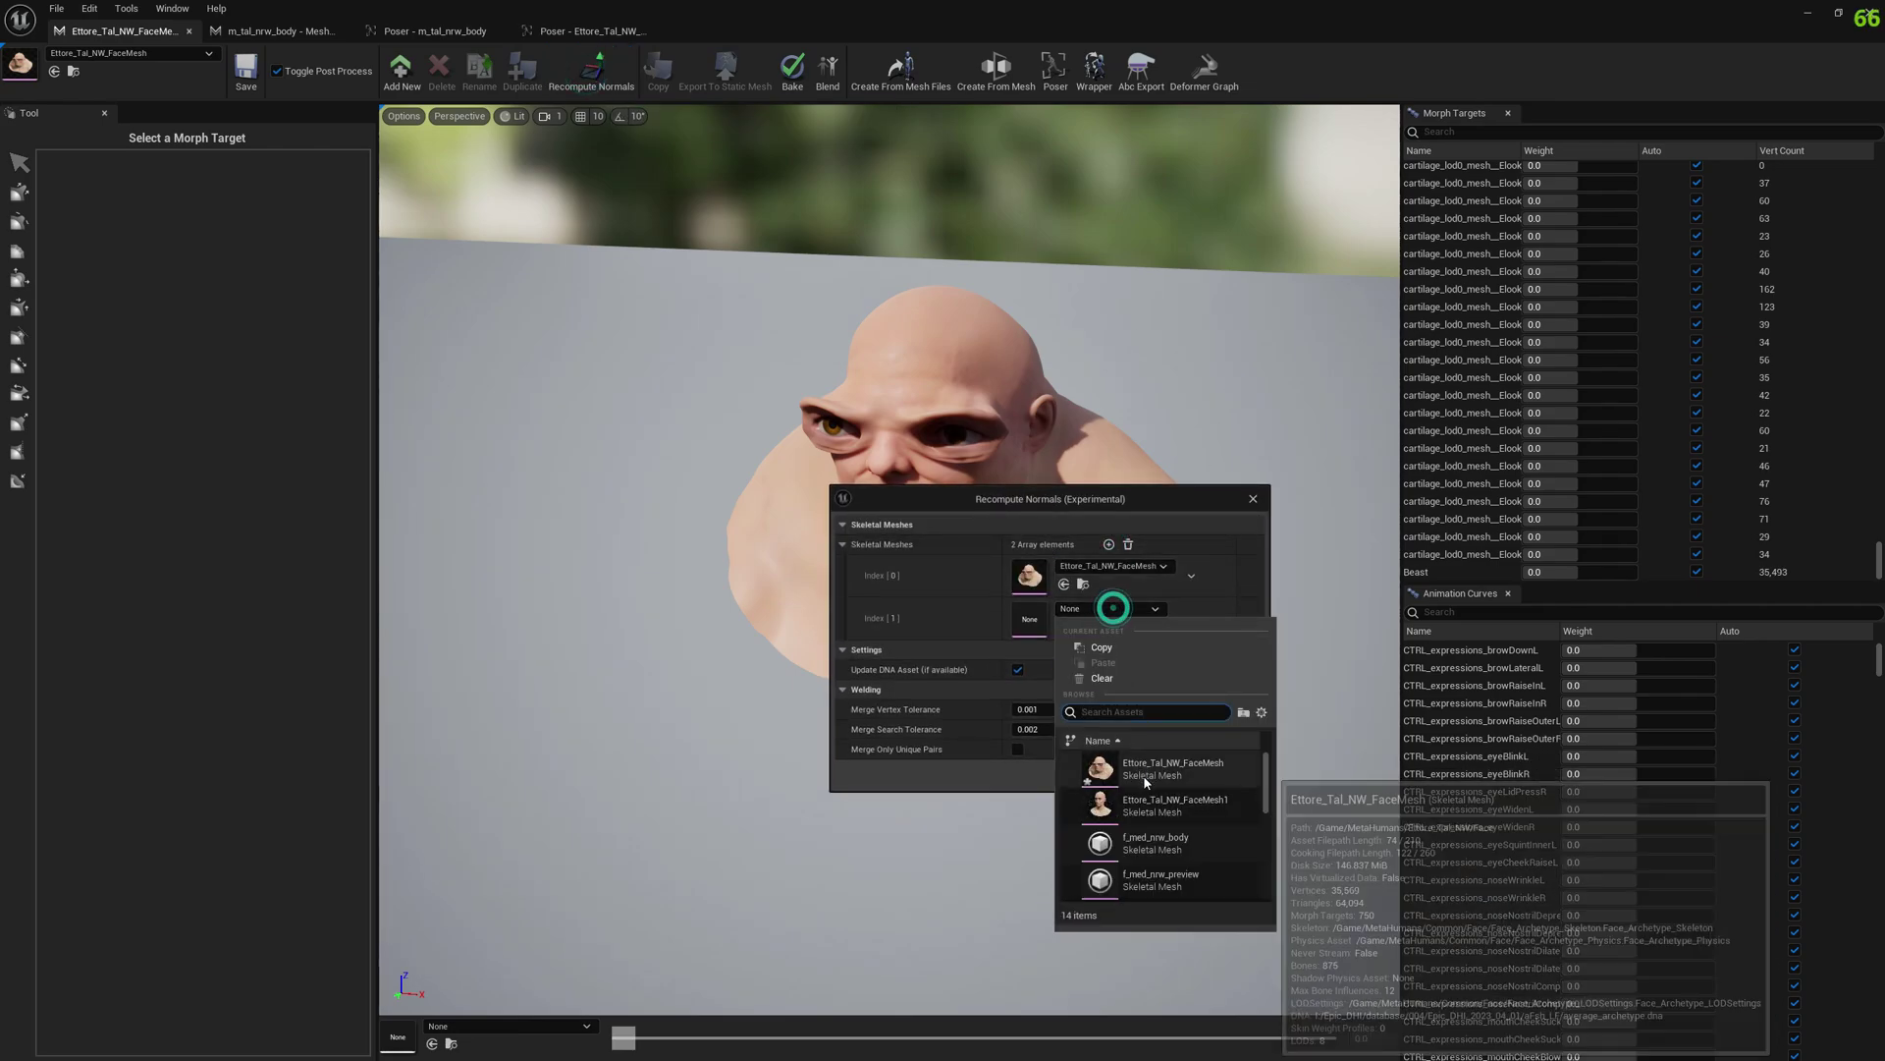
{"action": "scroll", "coordinate": [1154, 800], "scroll_direction": "down", "scroll_amount": 3}
{"action": "left_click", "coordinate": [1159, 842]}
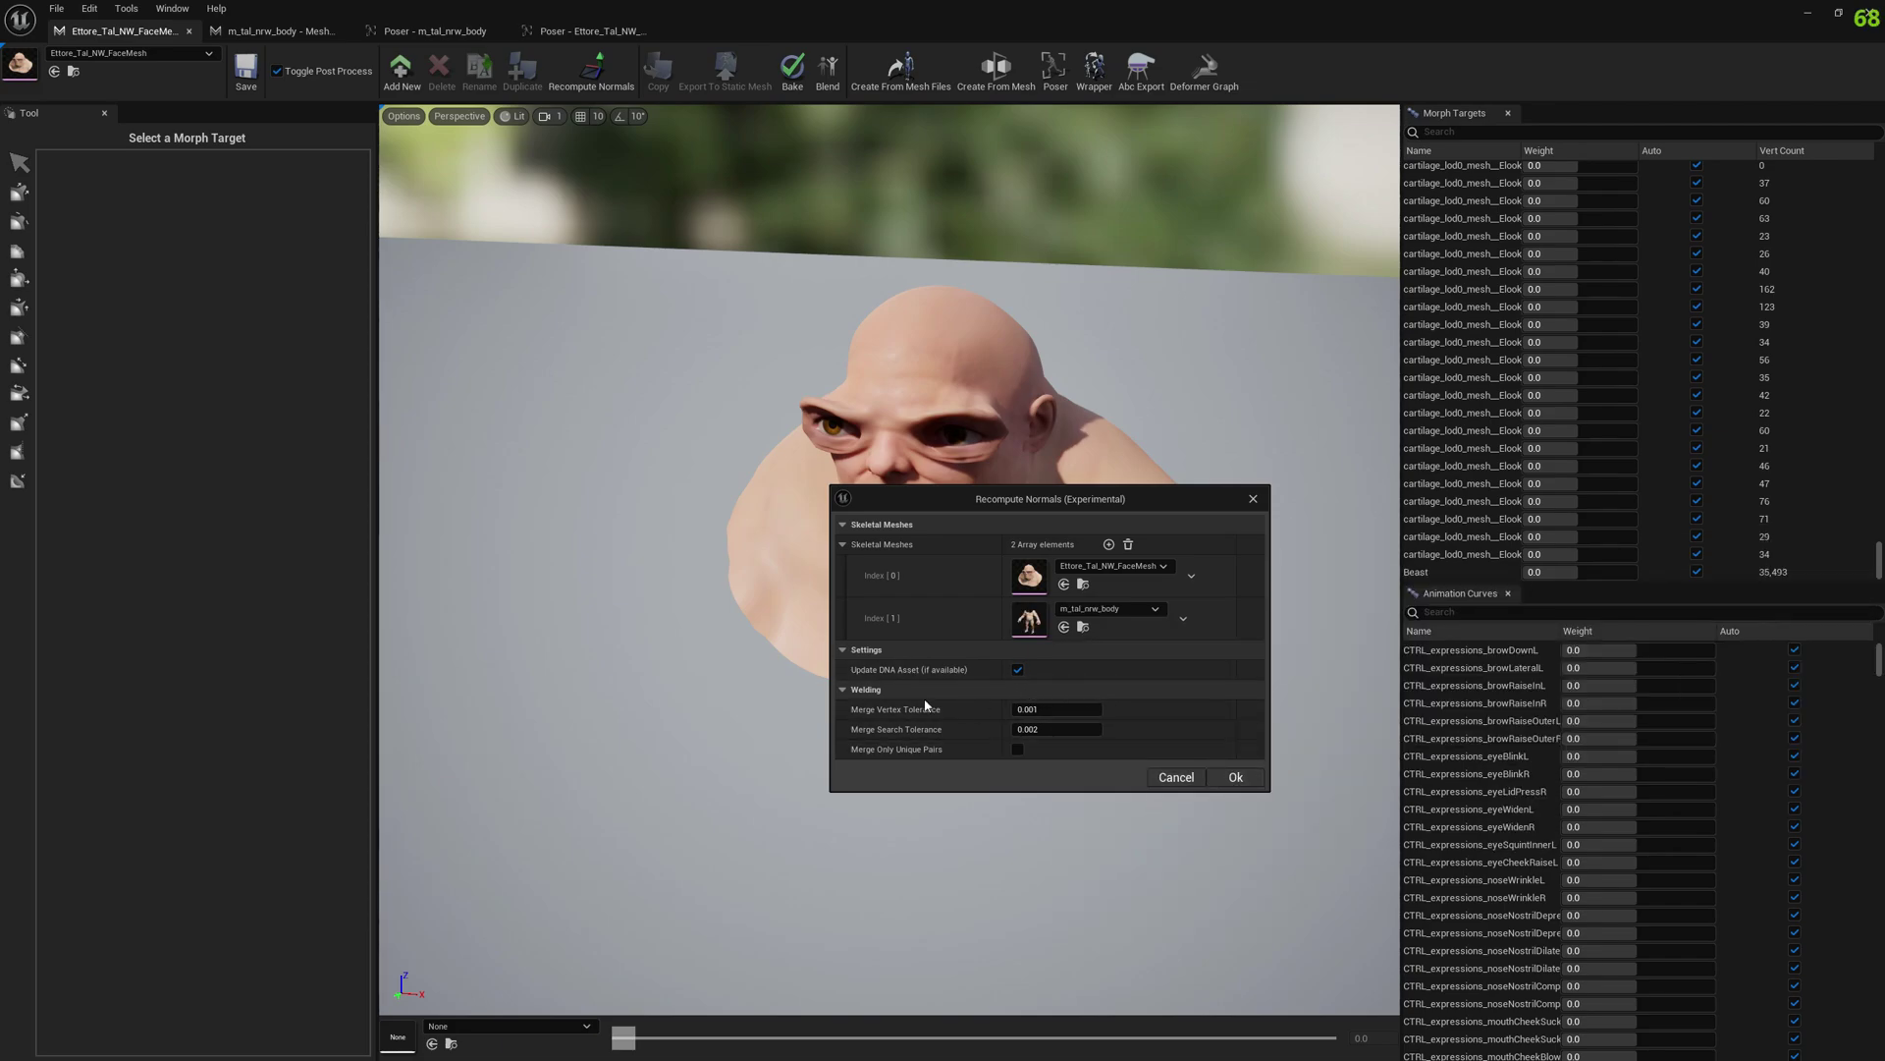
{"action": "left_click", "coordinate": [1240, 777]}
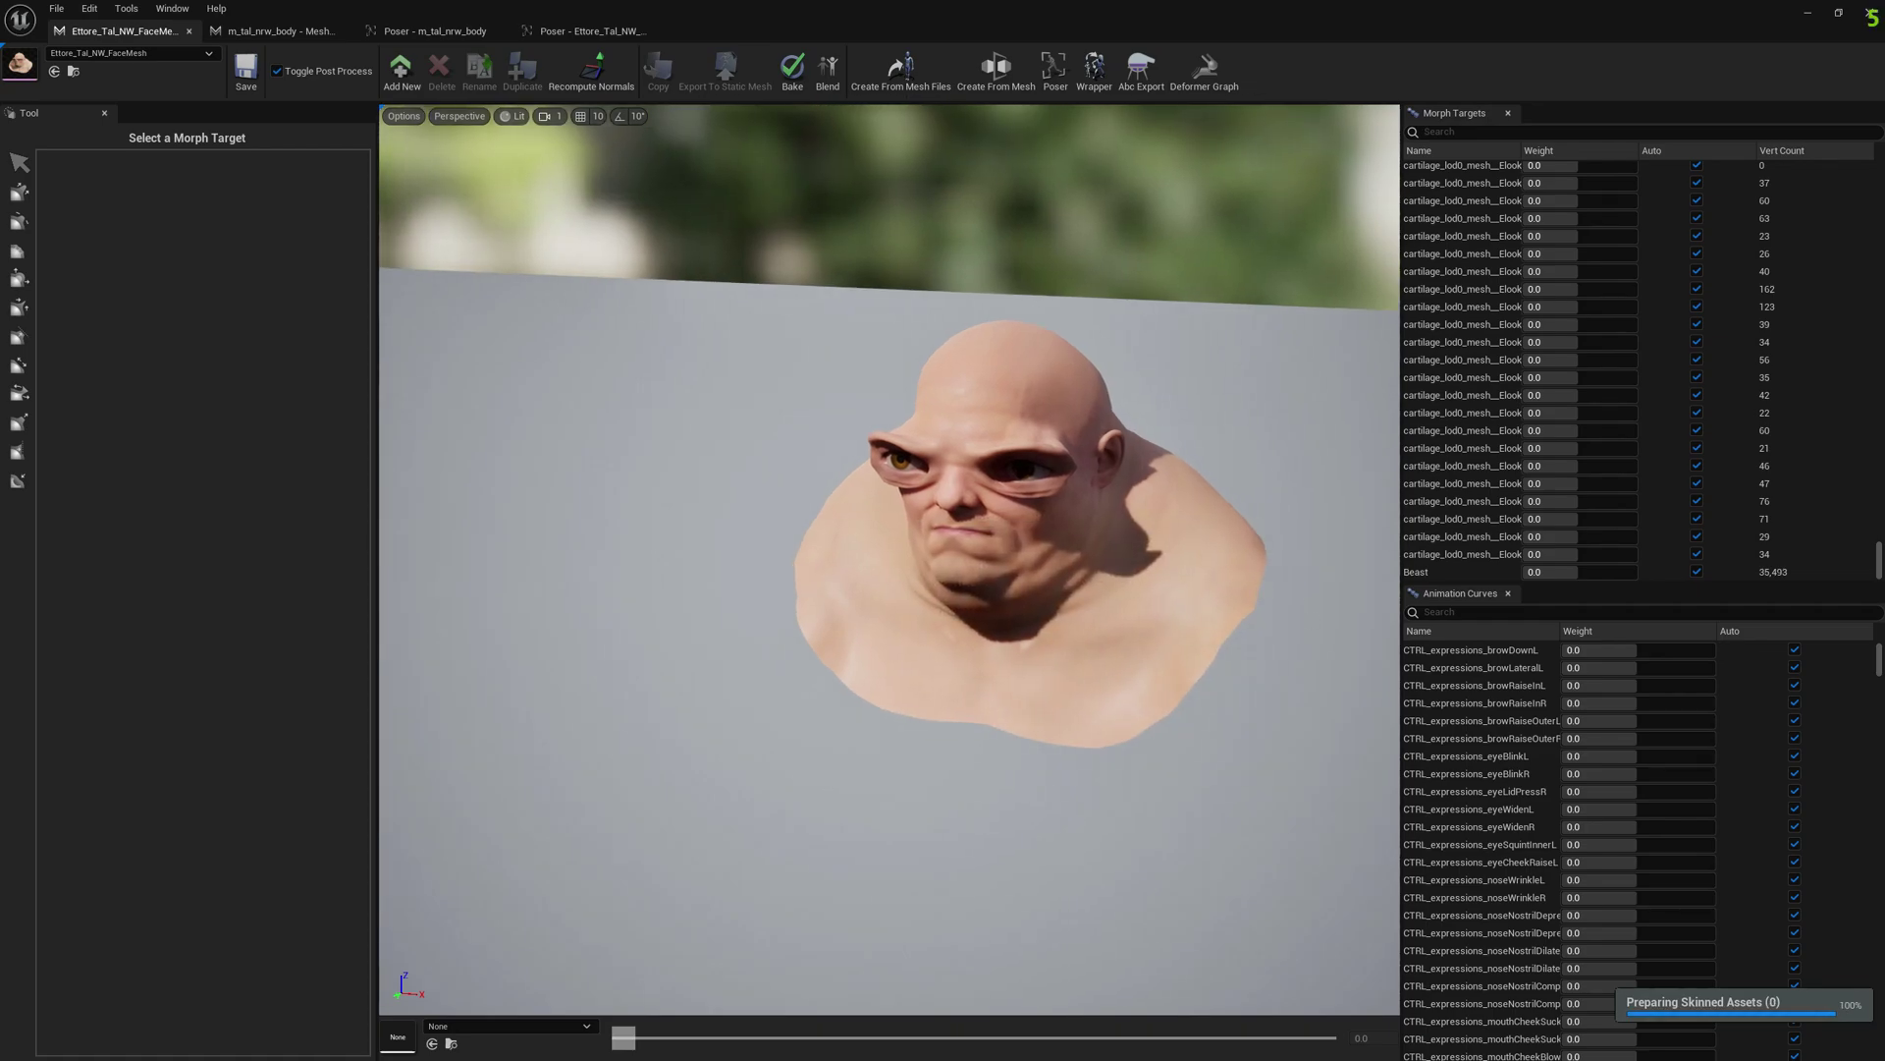
Back in the level editor, use Go Here to move the view to the landscape's flat basin.
{"action": "left_click", "coordinate": [1804, 14]}
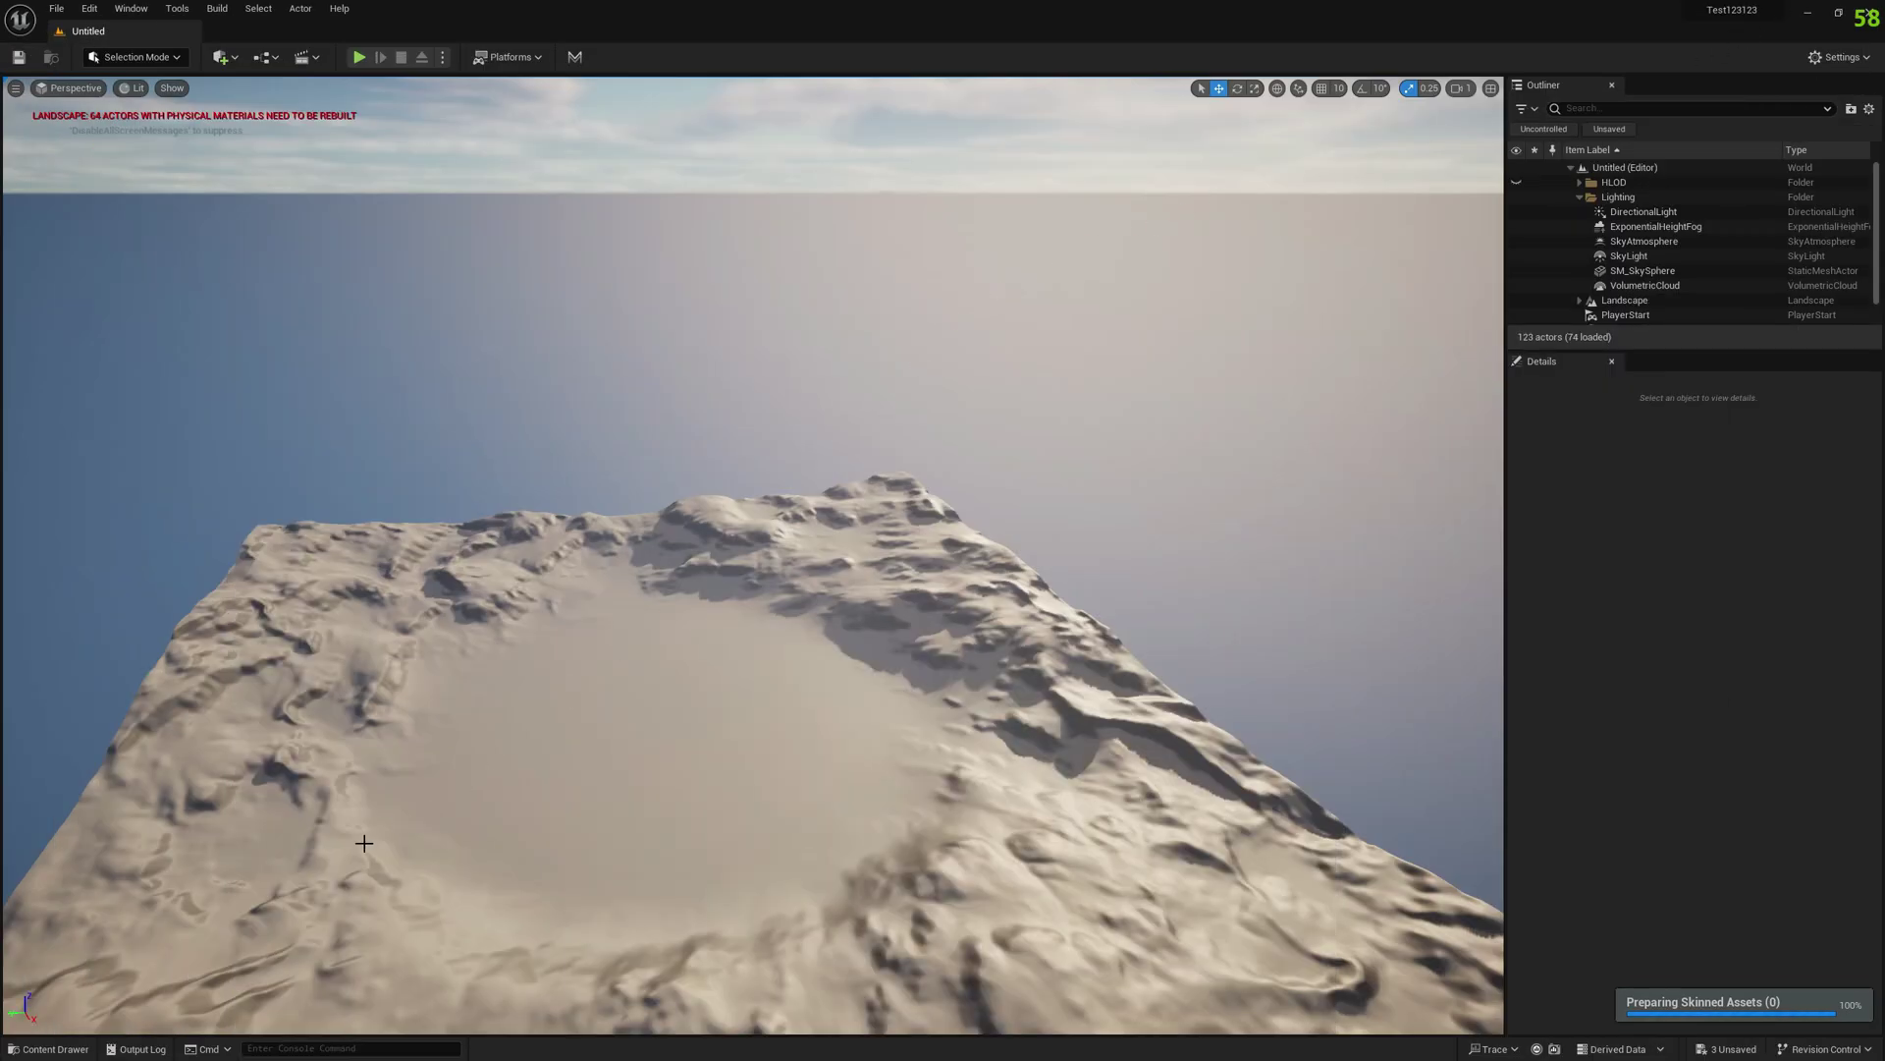
{"action": "left_click", "coordinate": [78, 1052]}
{"action": "right_click_drag", "start_coordinate": [674, 610], "coordinate": [701, 601]}
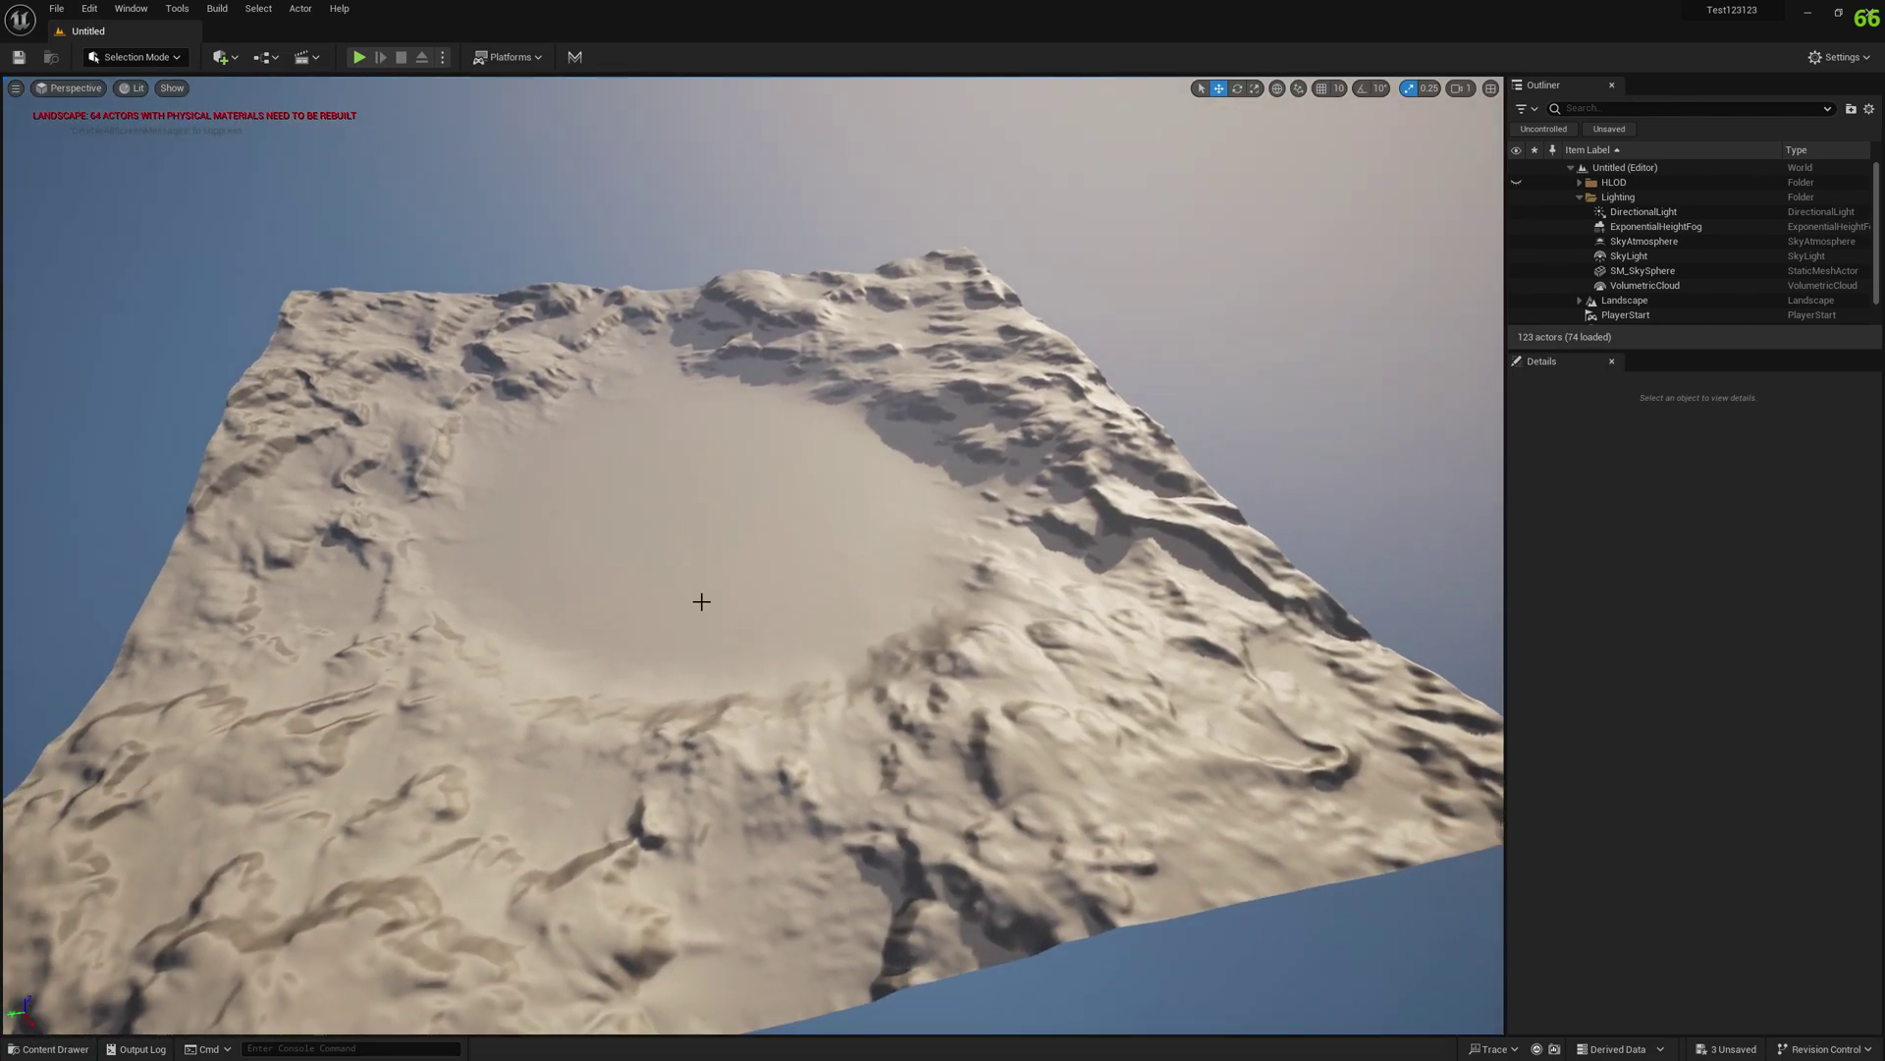
{"action": "right_click", "coordinate": [701, 566]}
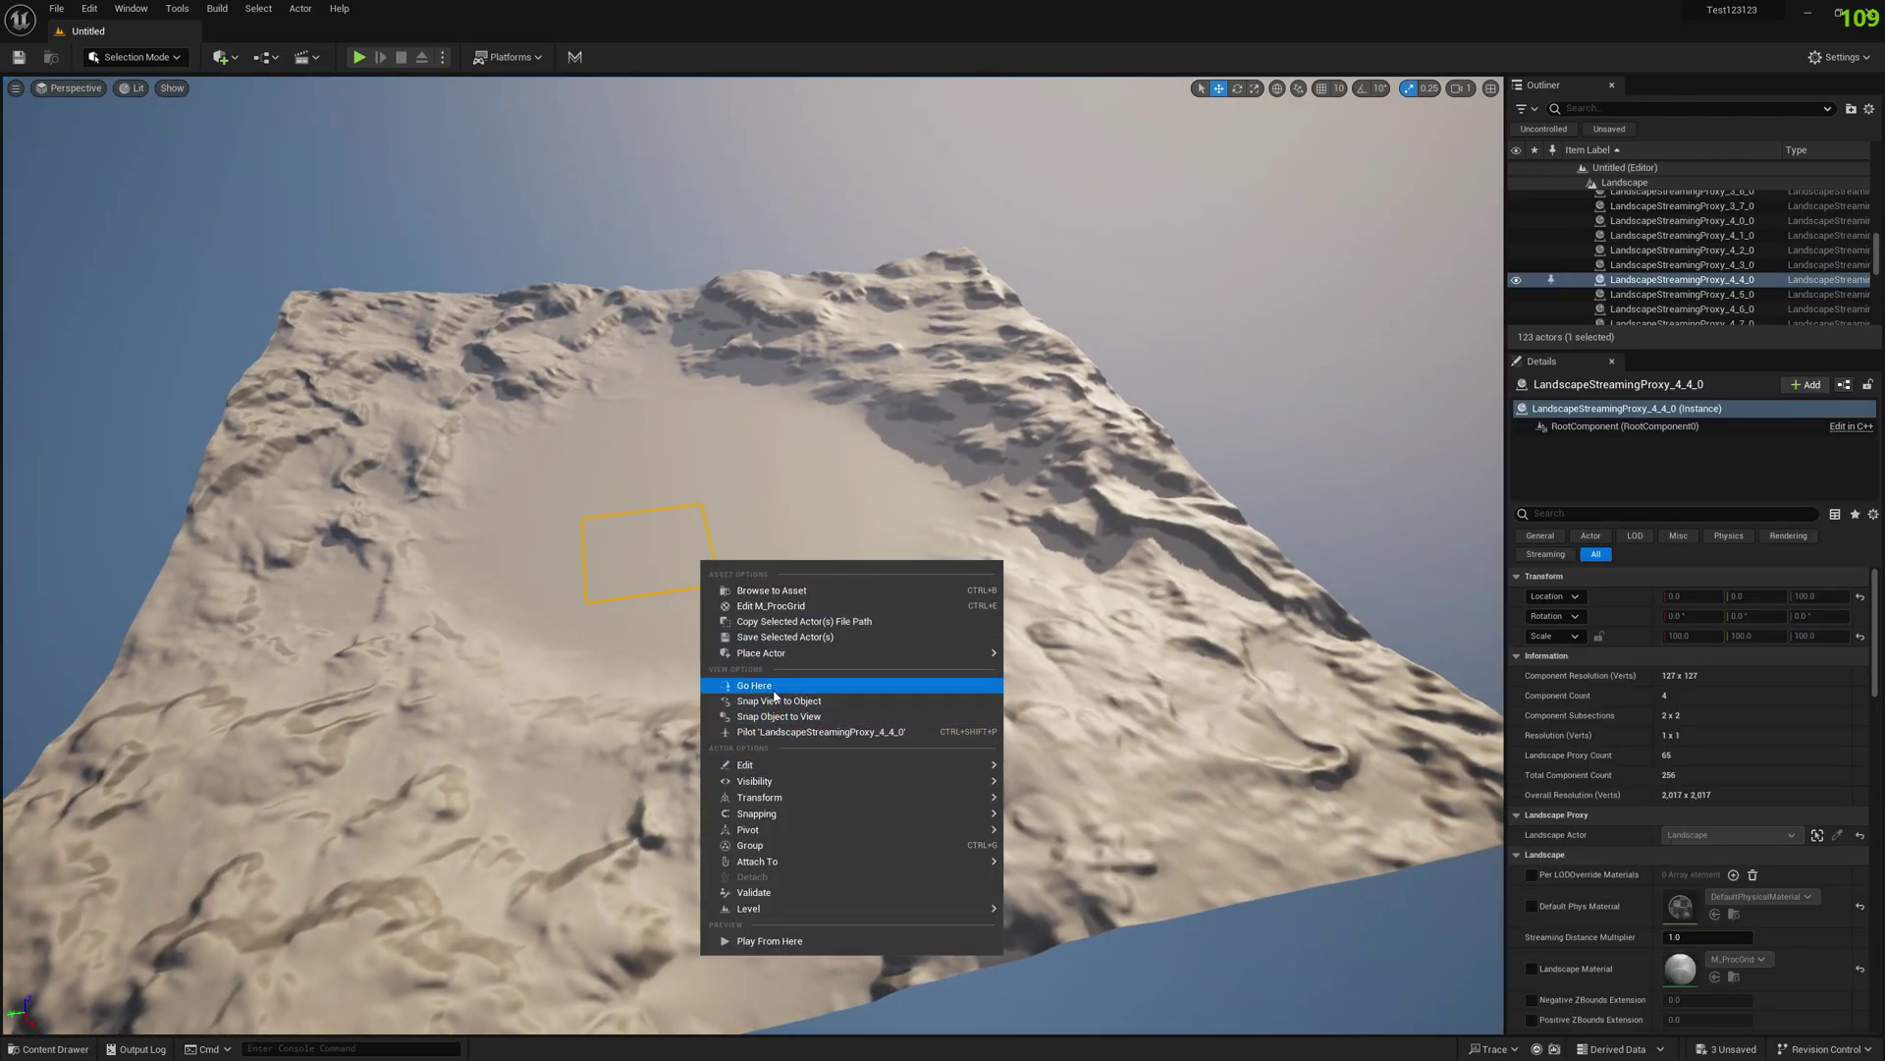
{"action": "left_click", "coordinate": [771, 678]}
Drag BP_Ettore_Tal_NW from MetaHumans/Ettore_Tal_NW onto the landscape and frame the character.
{"action": "left_click", "coordinate": [51, 1049]}
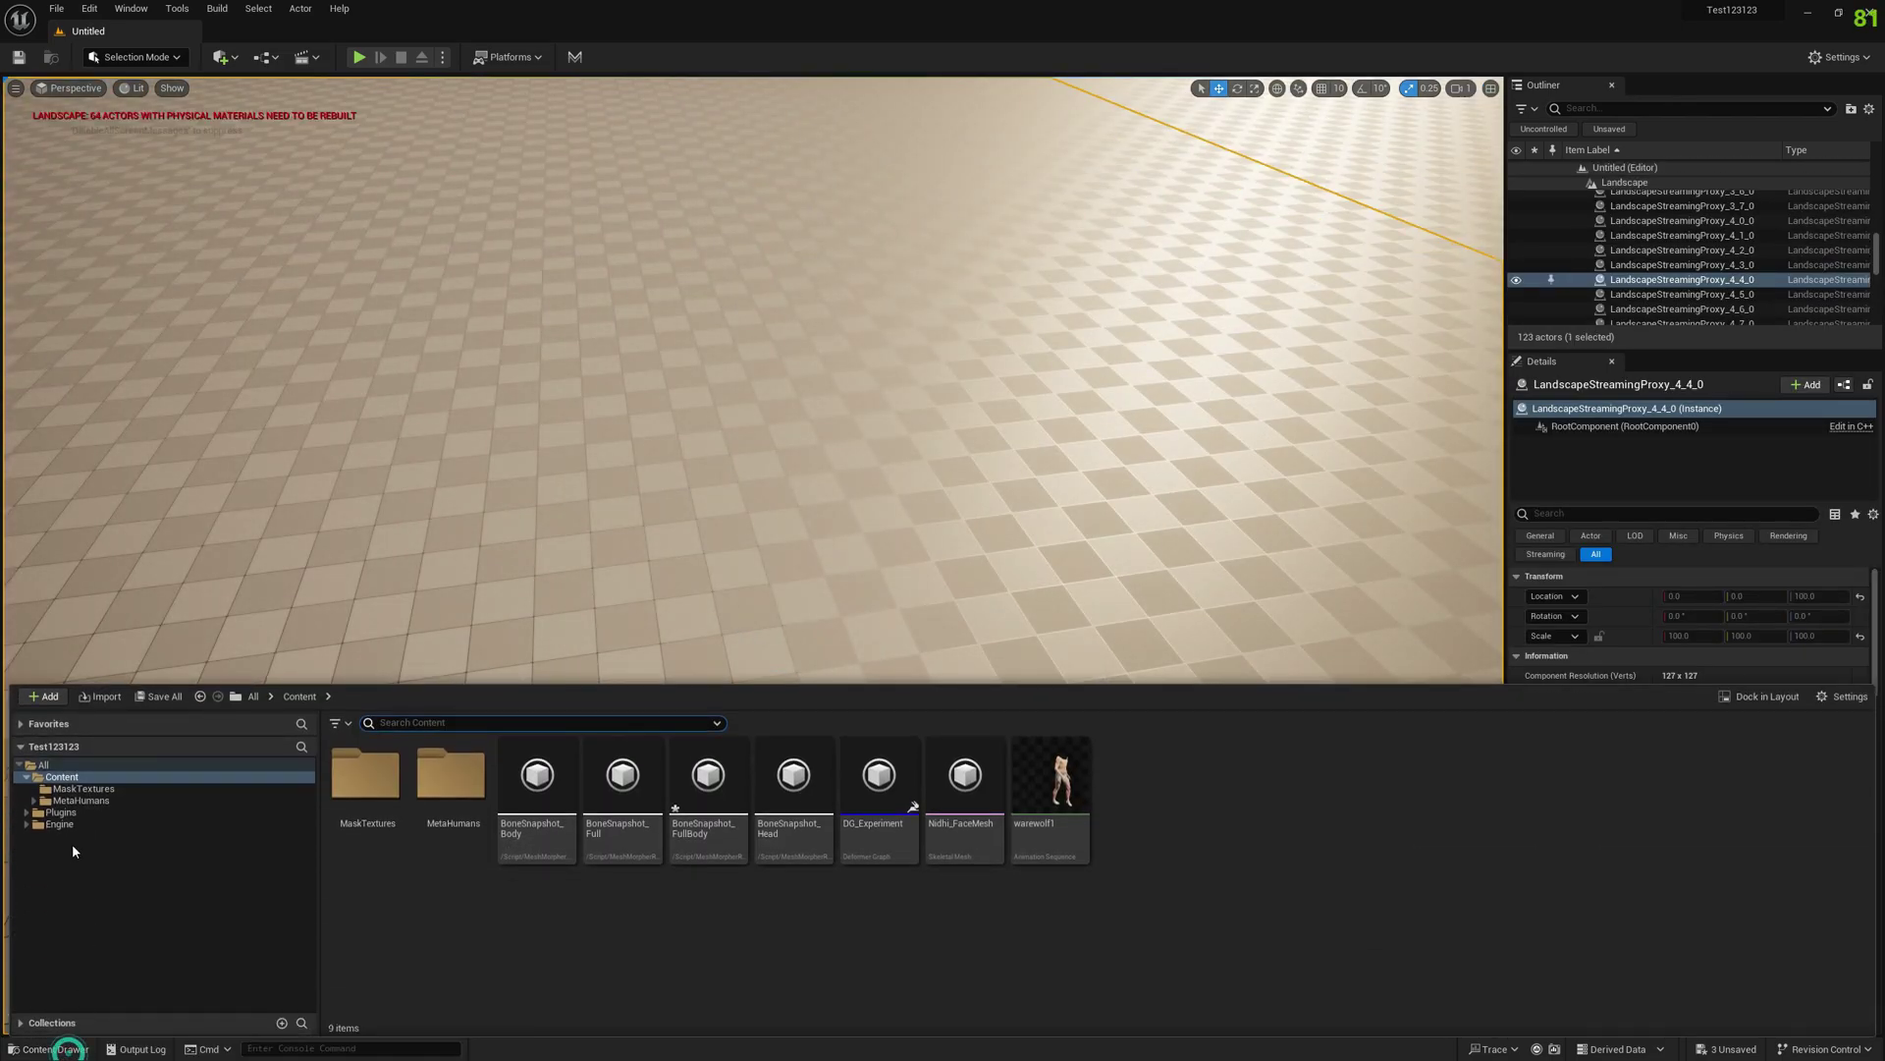
{"action": "left_click", "coordinate": [81, 801]}
{"action": "left_click_drag", "start_coordinate": [471, 796], "coordinate": [732, 496]}
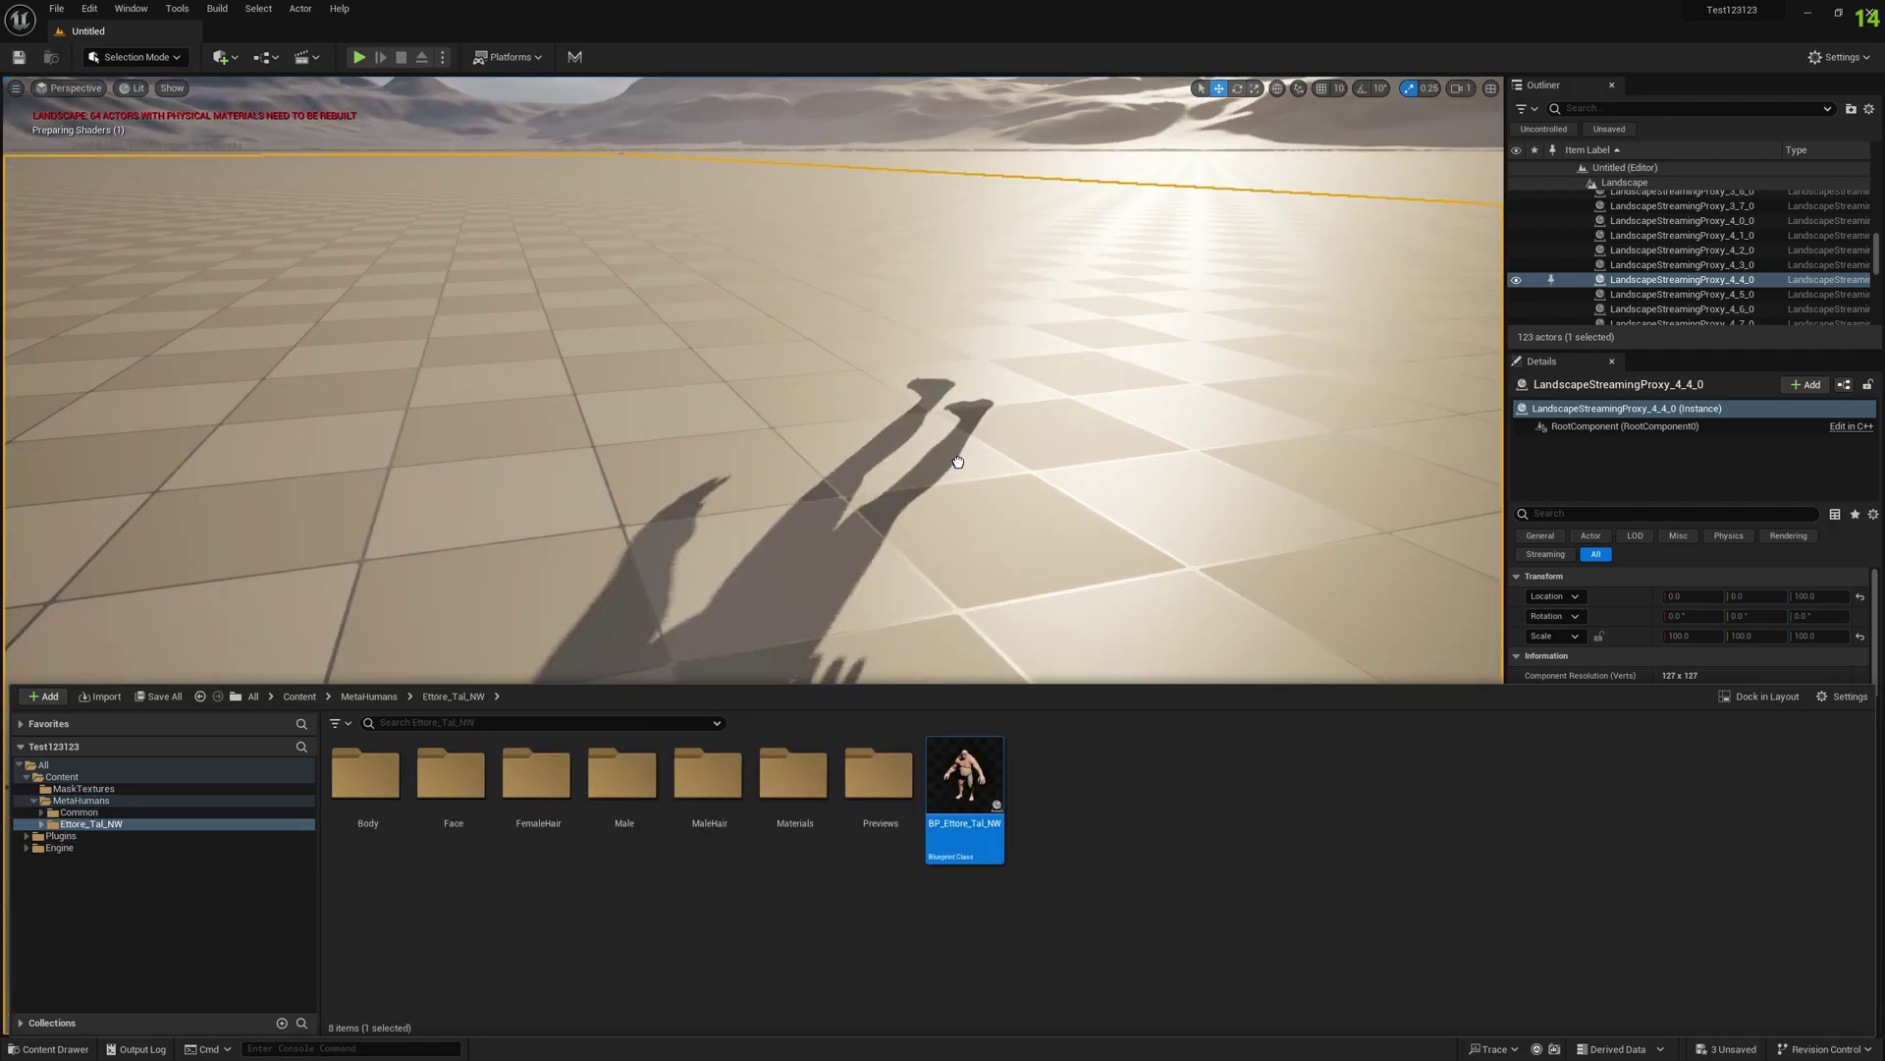
{"action": "left_click_drag", "start_coordinate": [957, 462], "coordinate": [957, 462]}
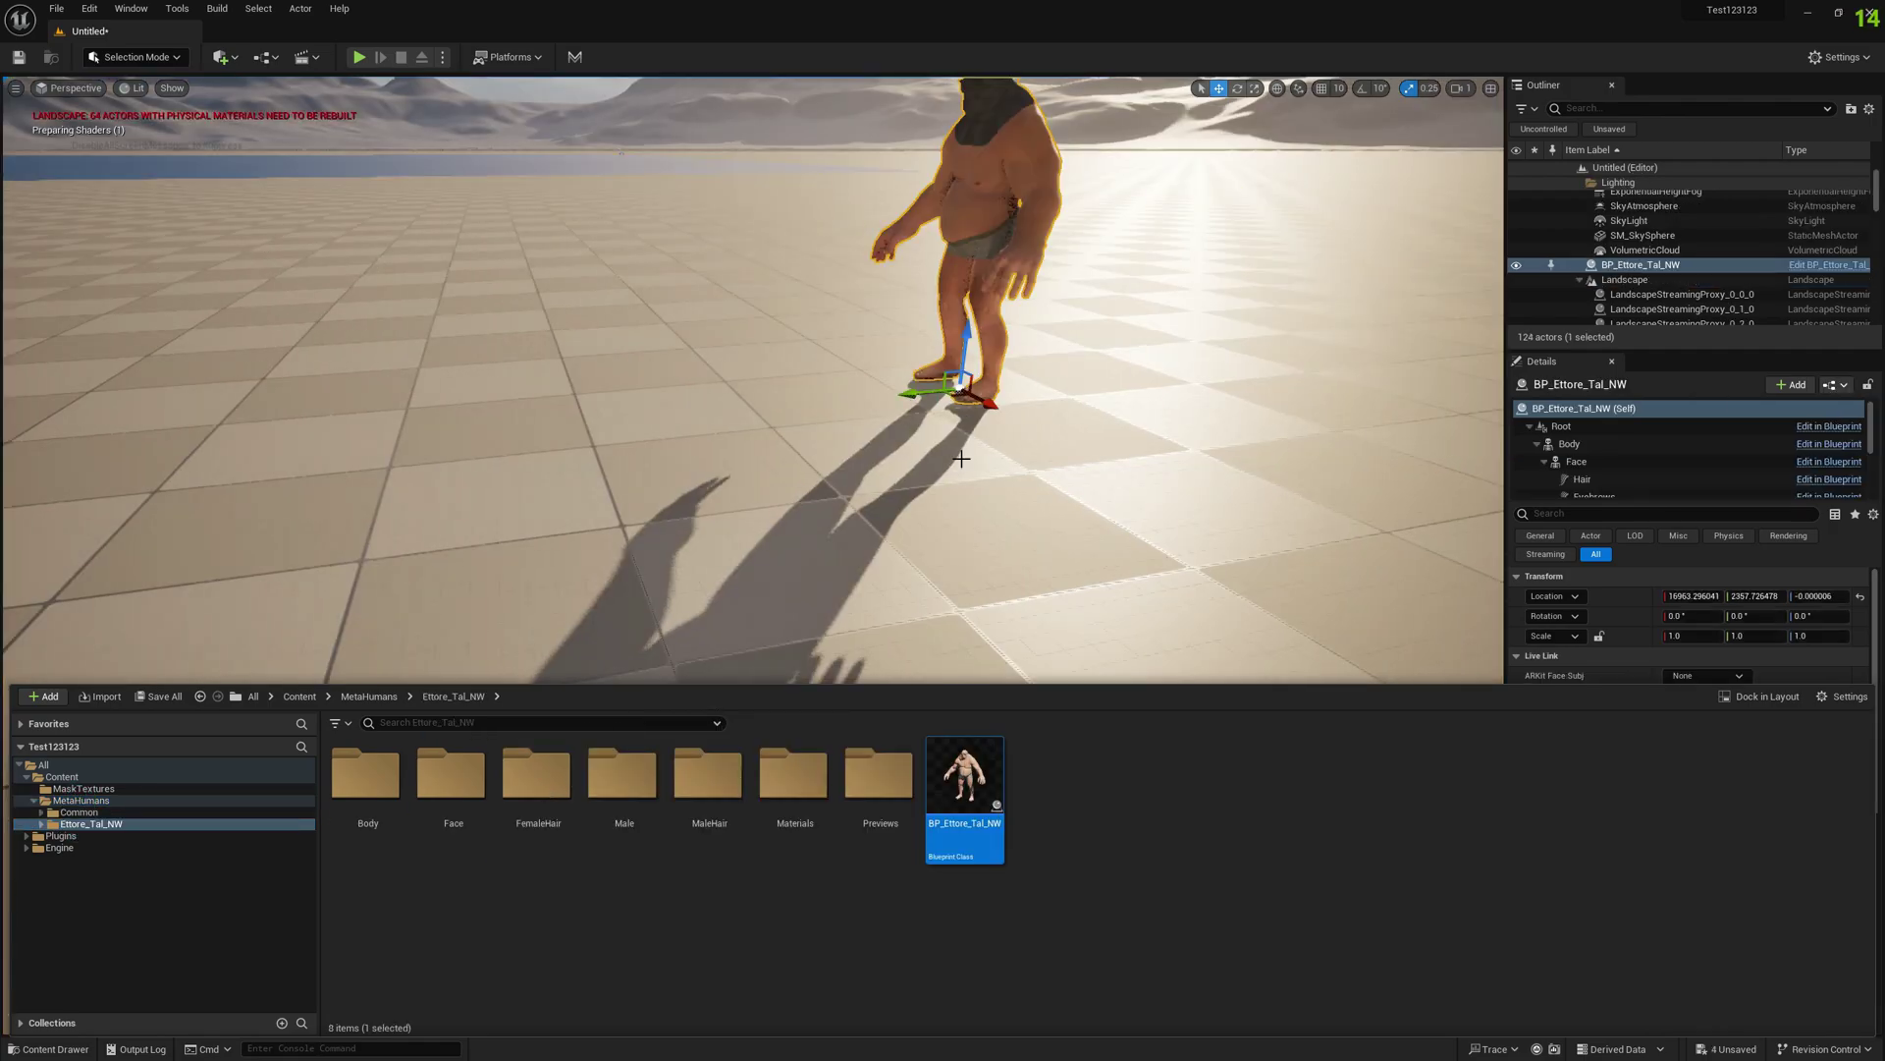
{"action": "right_click_drag", "start_coordinate": [957, 461], "coordinate": [737, 299]}
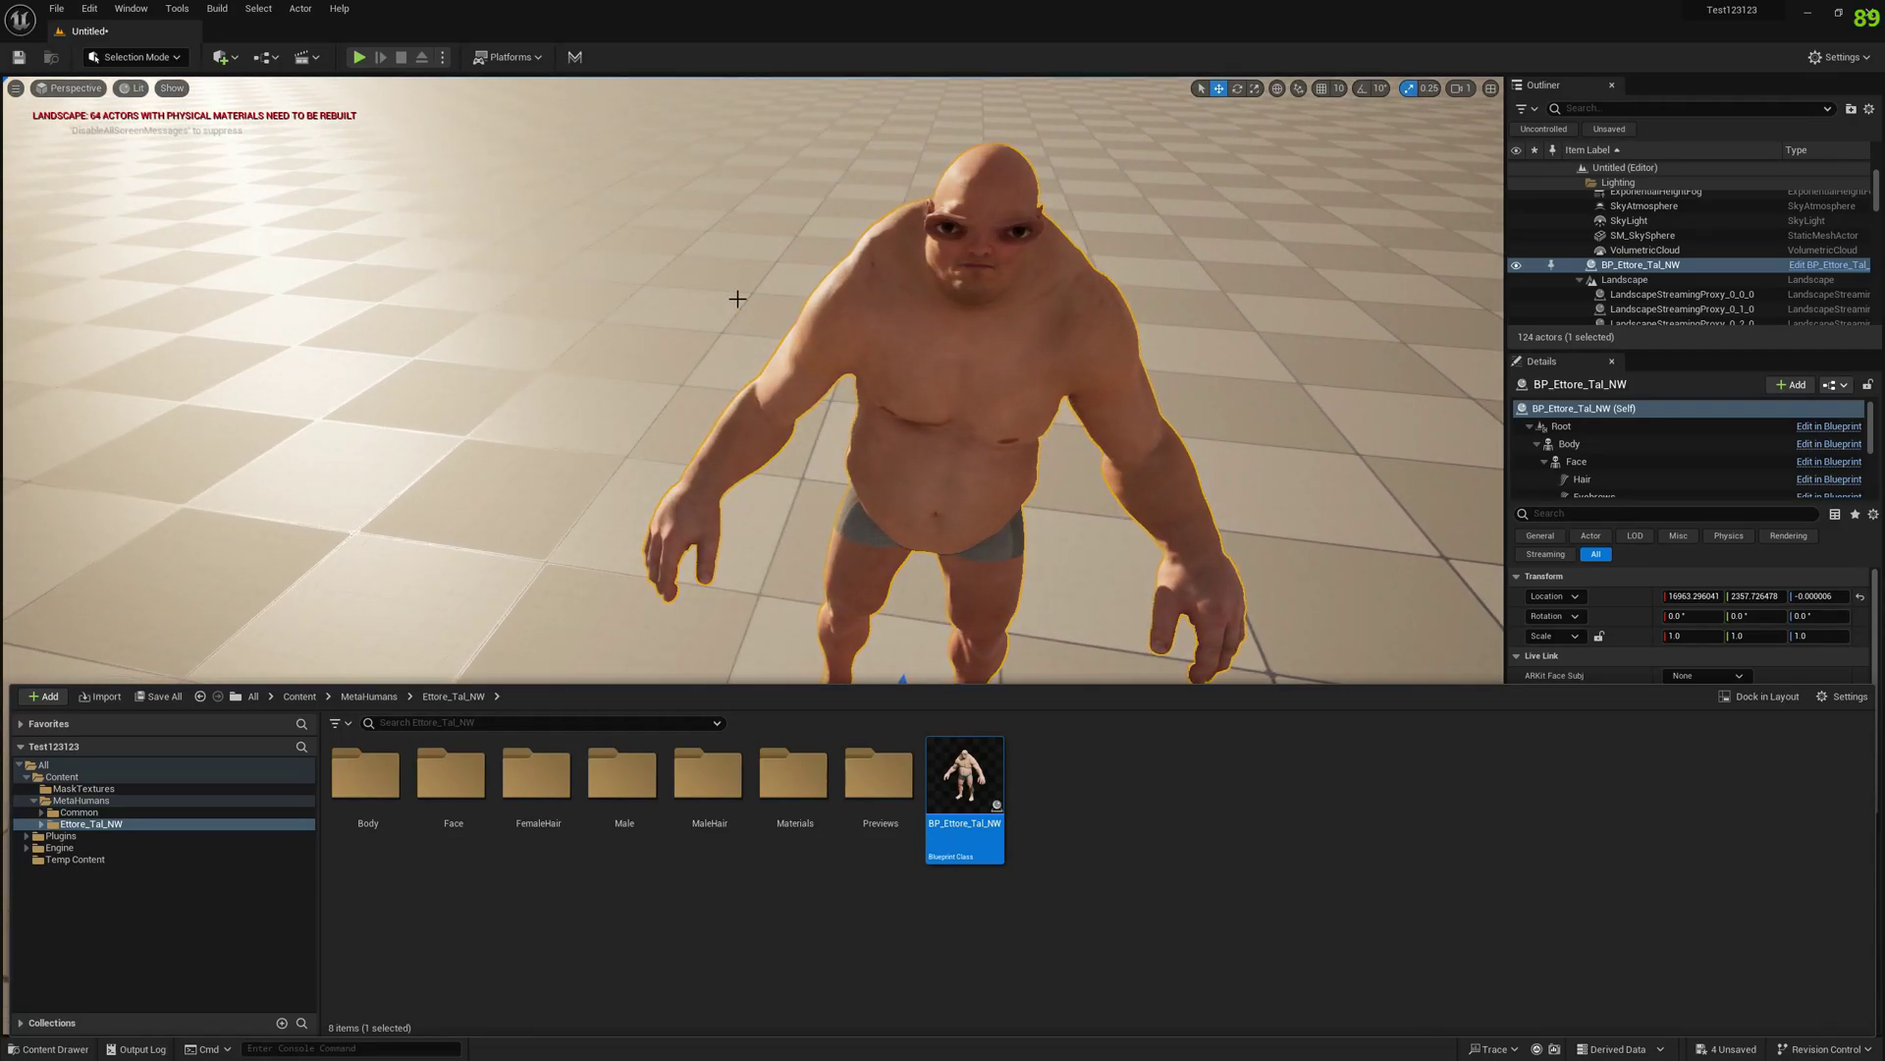
Reopen Mesh Morpher and switch through FaceMesh and m_tal_nrw_body to the Poser - m_tal_nrw_body tab.
{"action": "left_click", "coordinate": [574, 57]}
{"action": "left_click", "coordinate": [125, 8]}
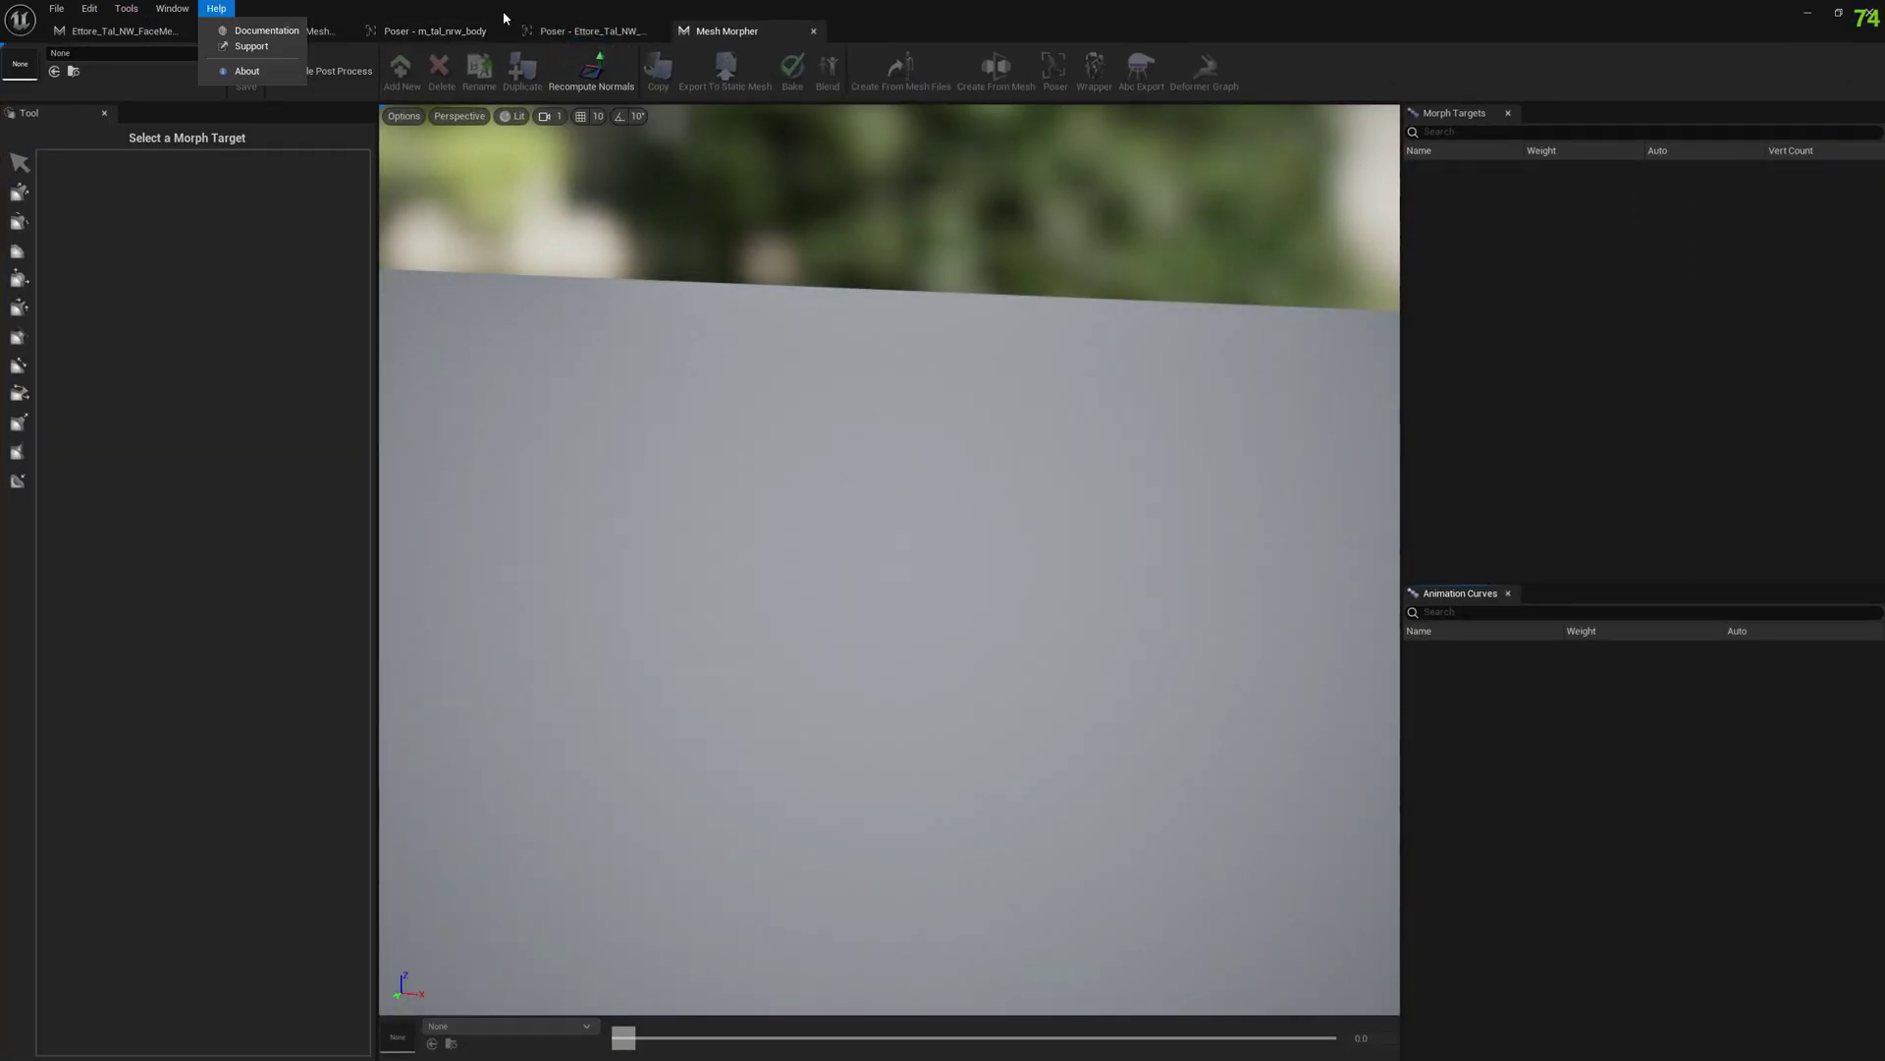
{"action": "left_click", "coordinate": [134, 27]}
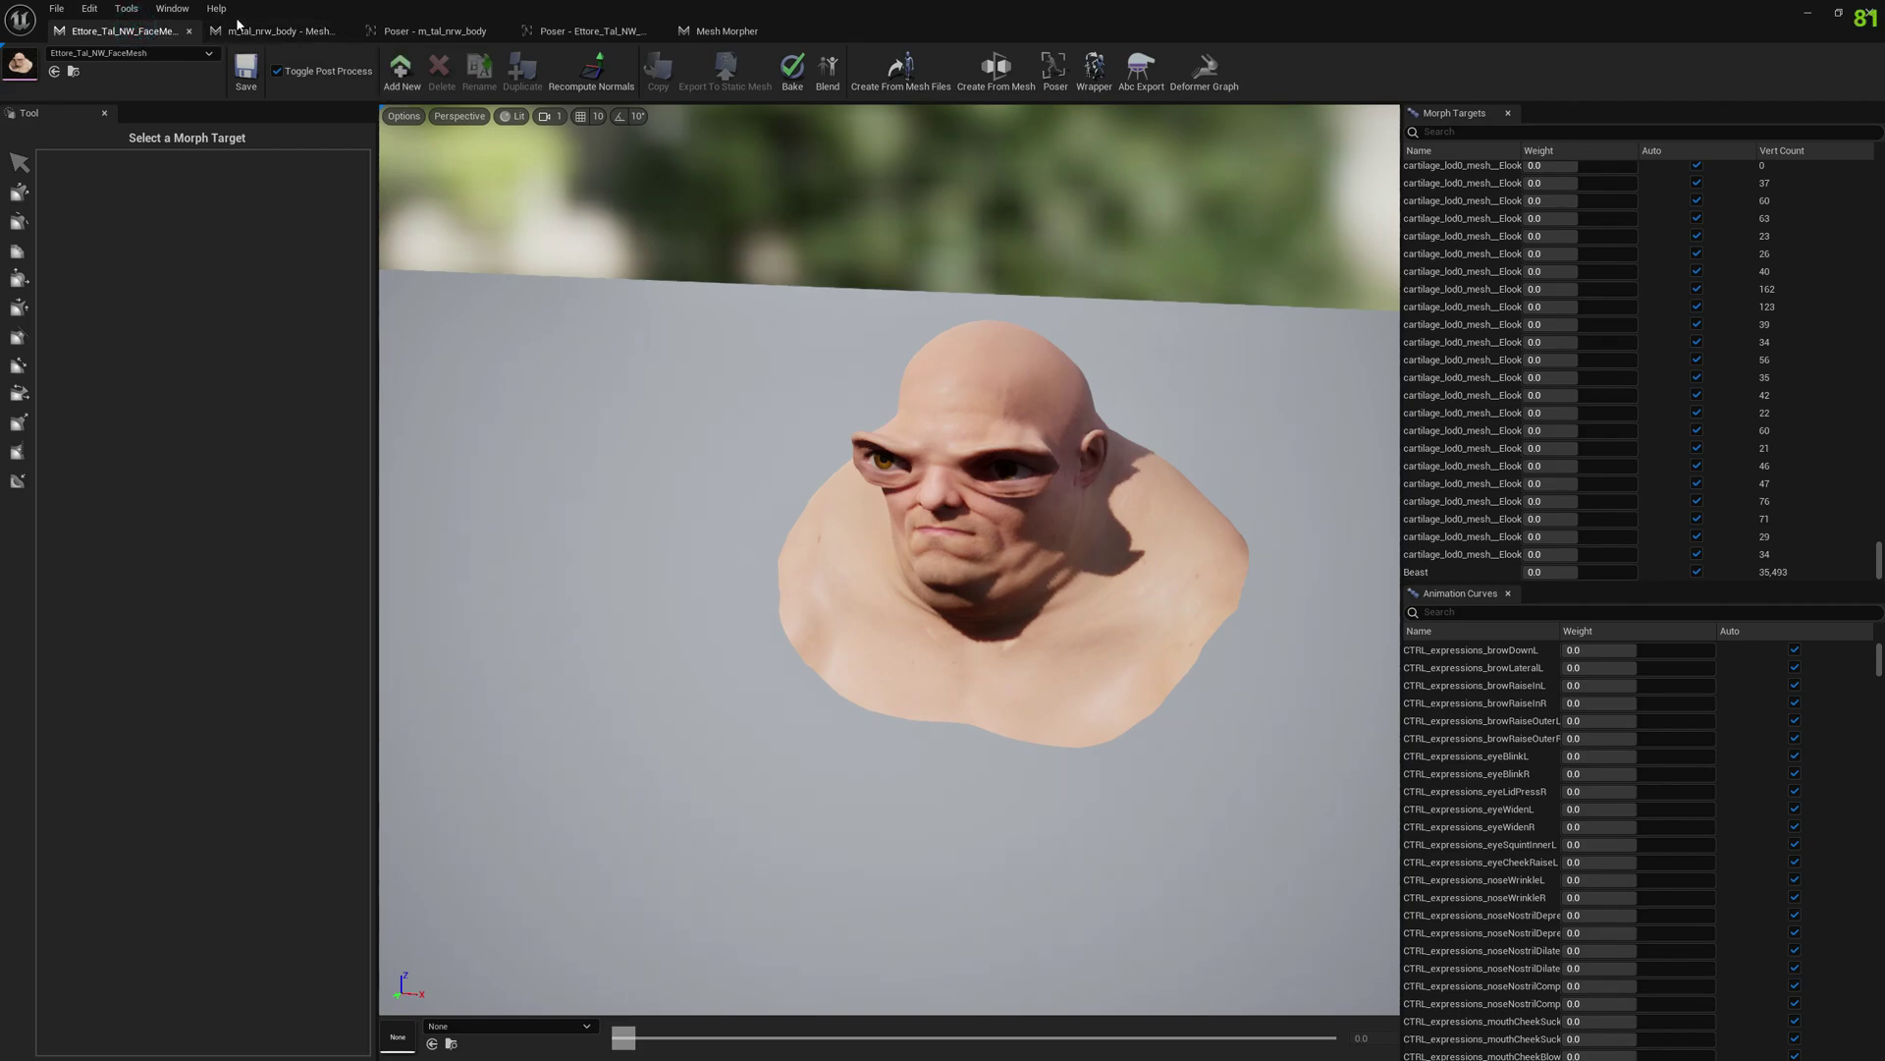
{"action": "left_click", "coordinate": [265, 31]}
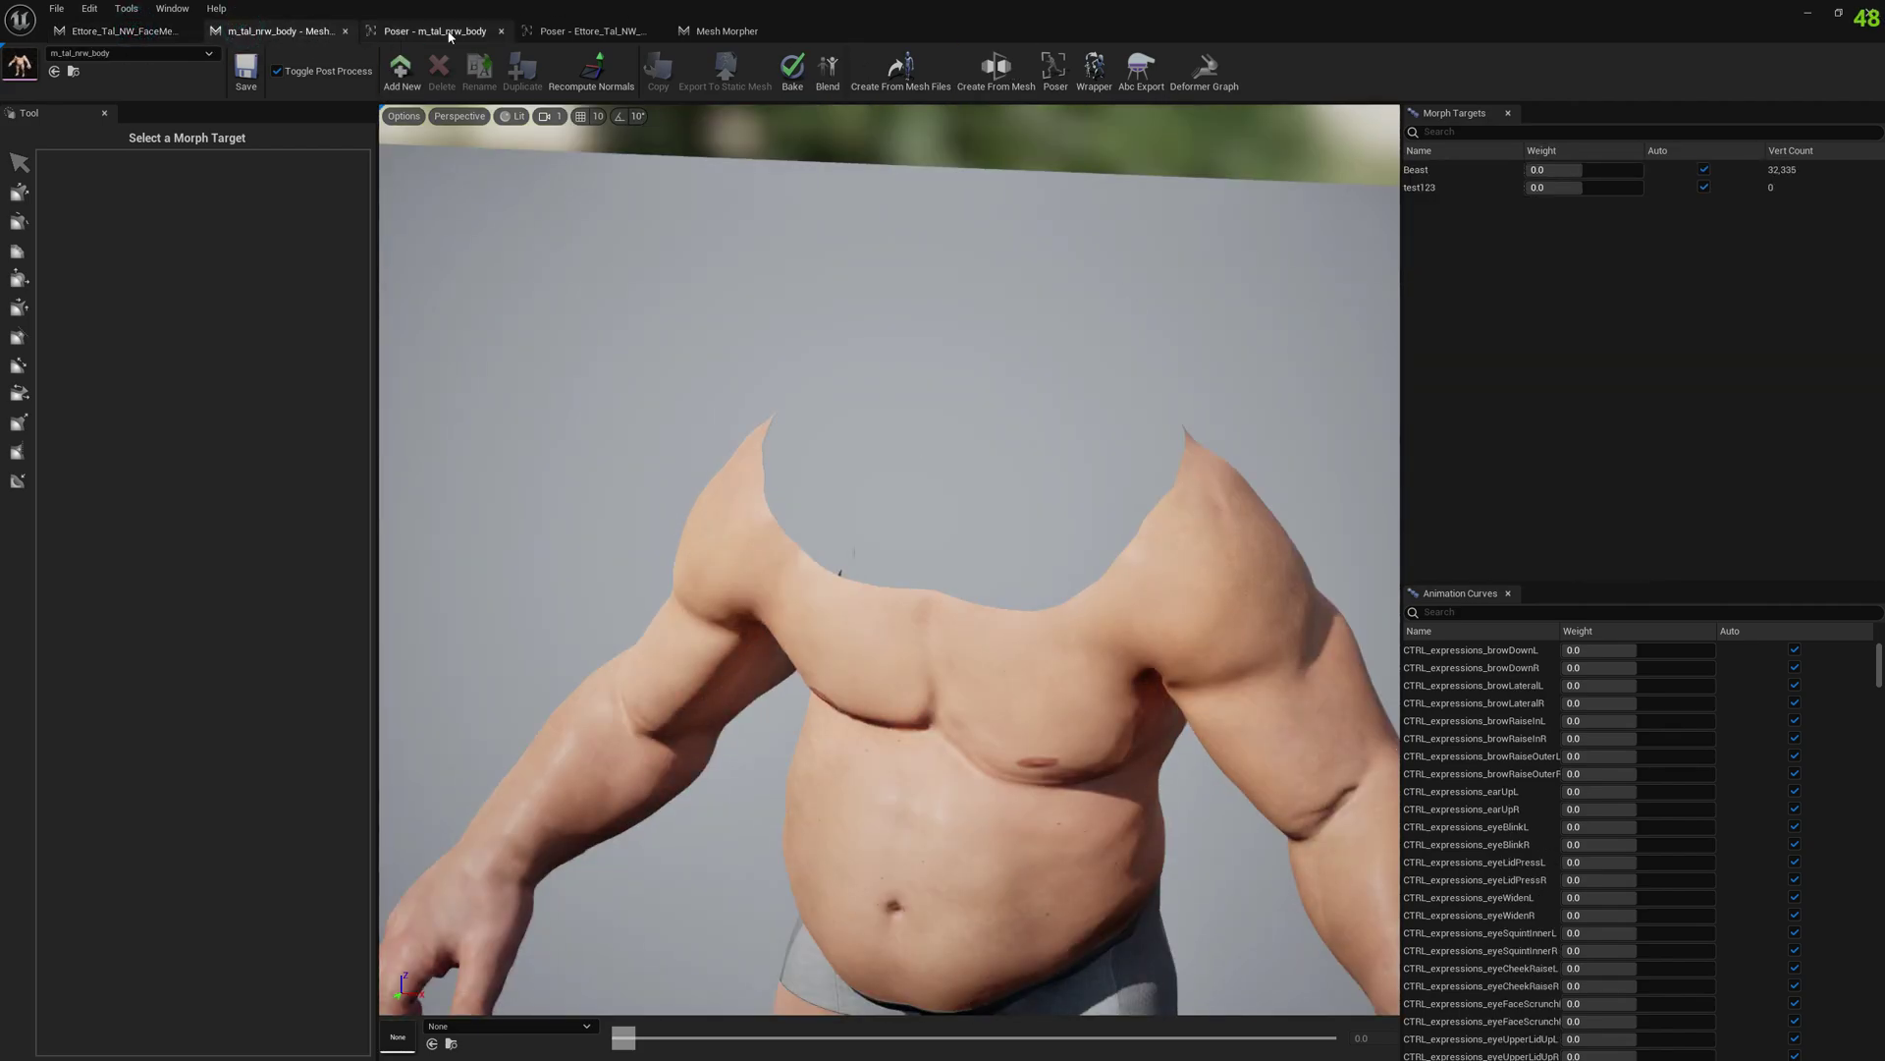
{"action": "left_click", "coordinate": [448, 31]}
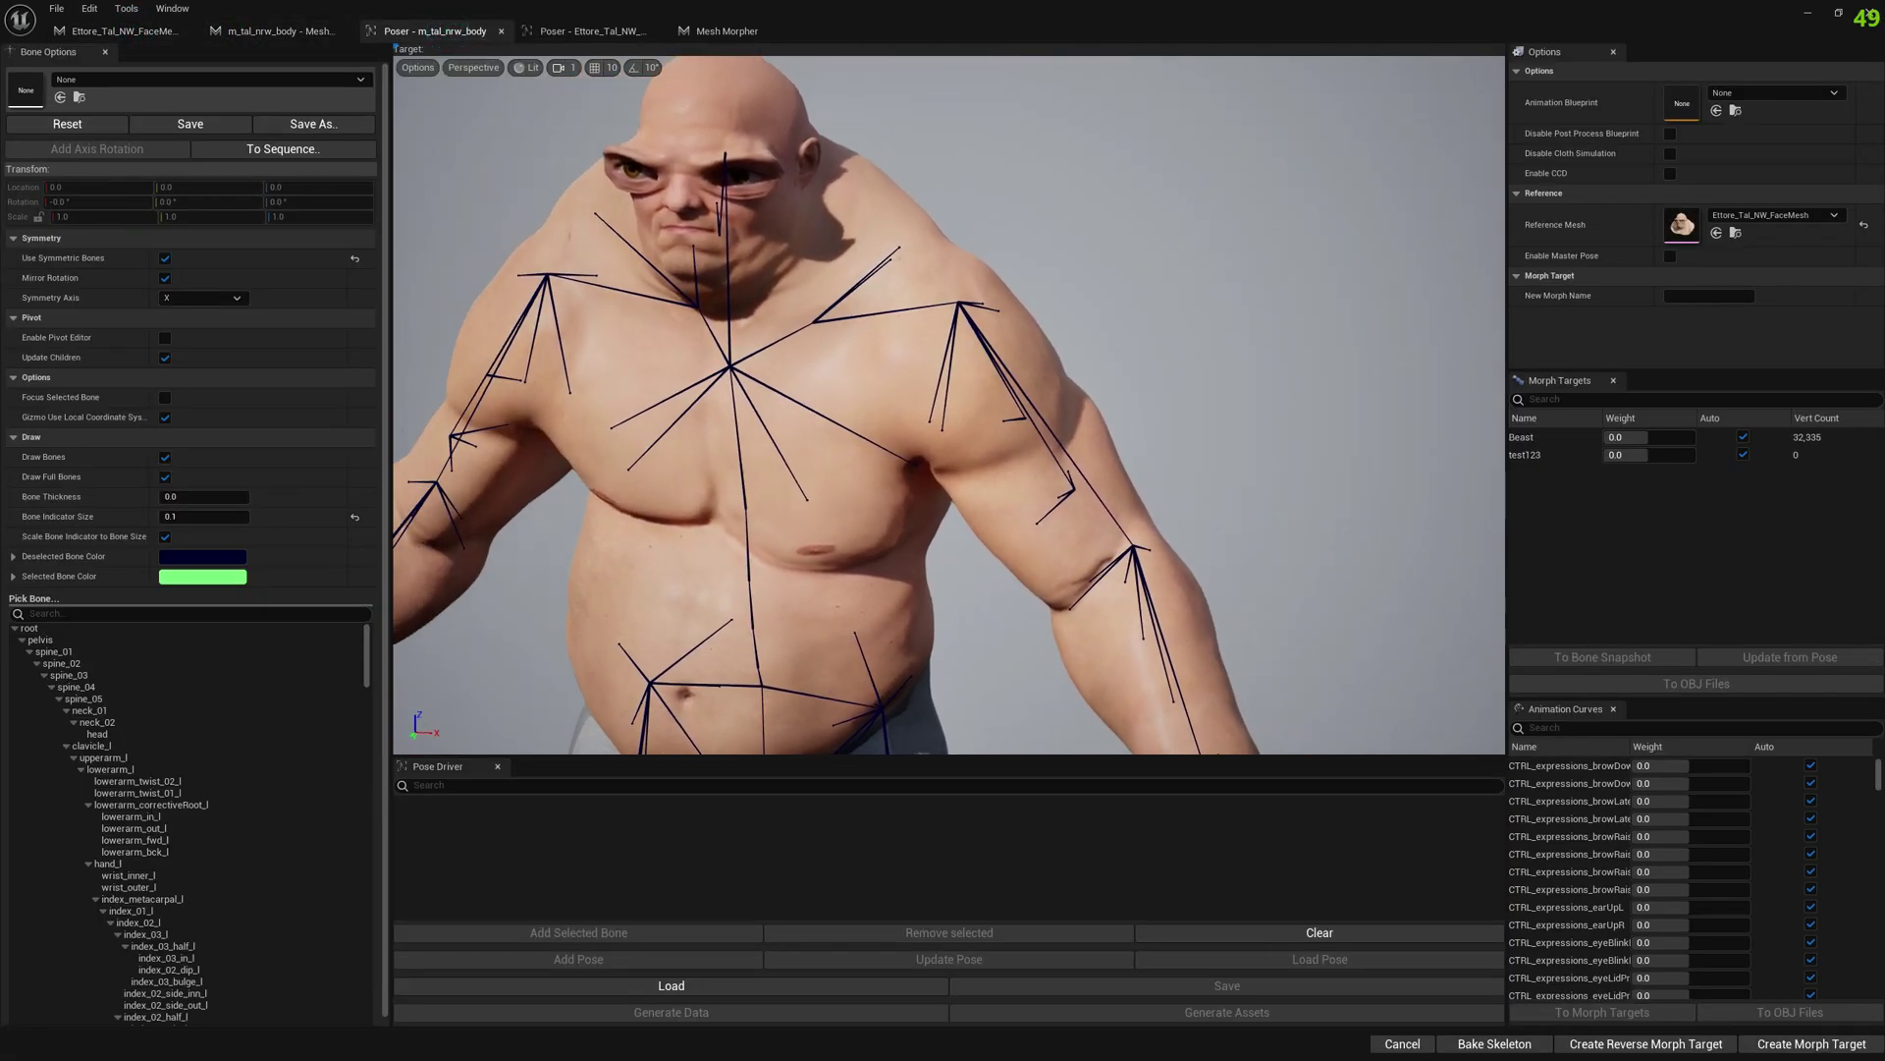